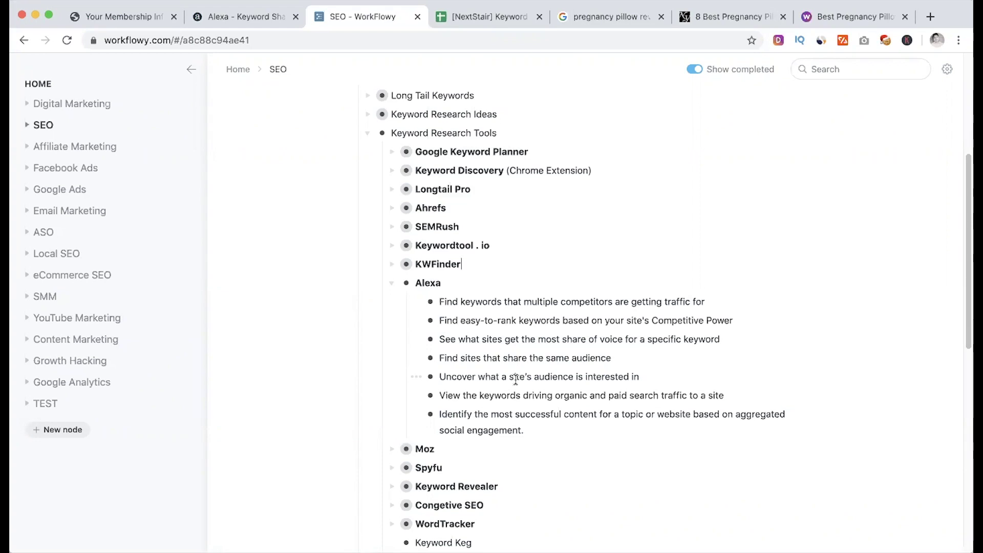
Highlight the share-of-voice description, then select the Pregnancy Pillow cell B10 on the Alexa sheet.
drag(649, 339, 712, 338)
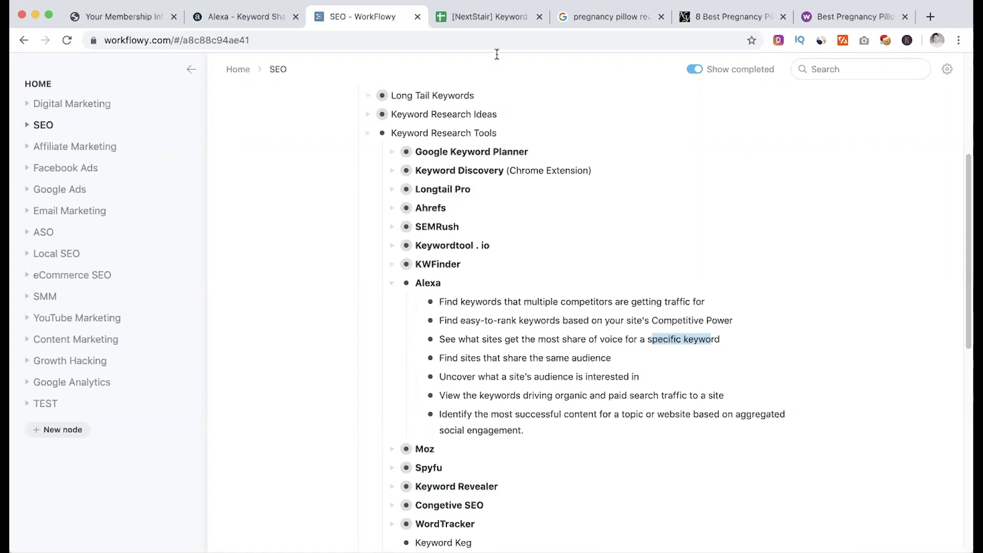
click(480, 20)
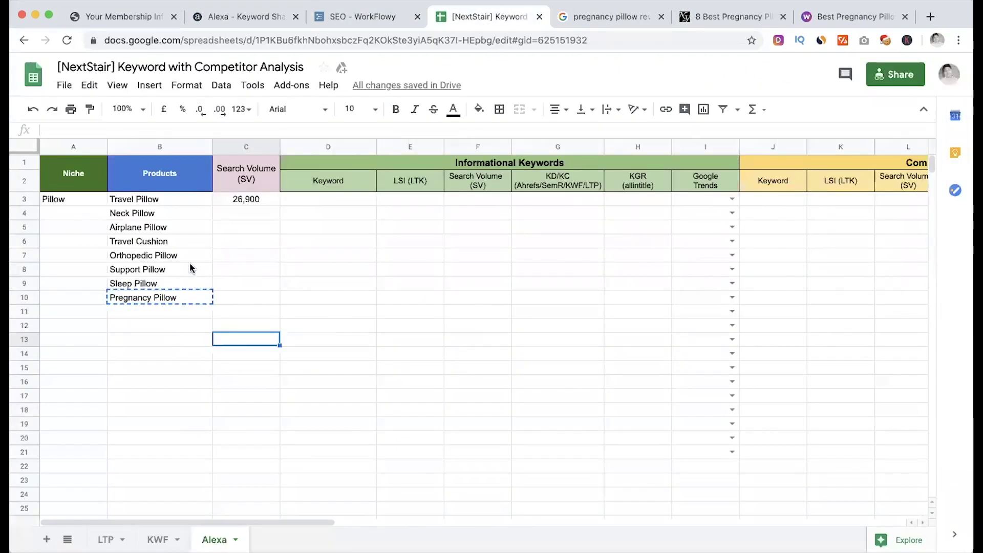
drag(134, 199, 153, 297)
click(178, 331)
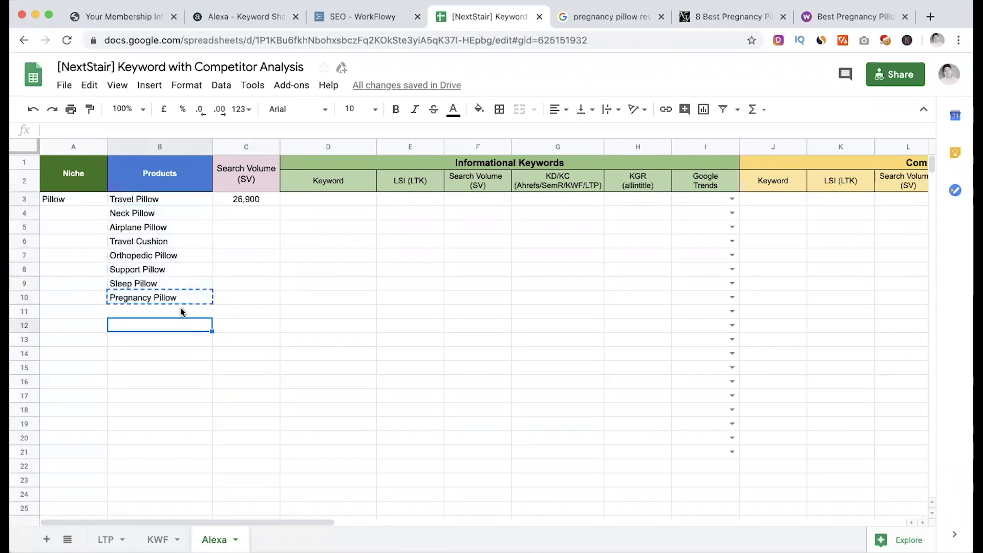
click(182, 300)
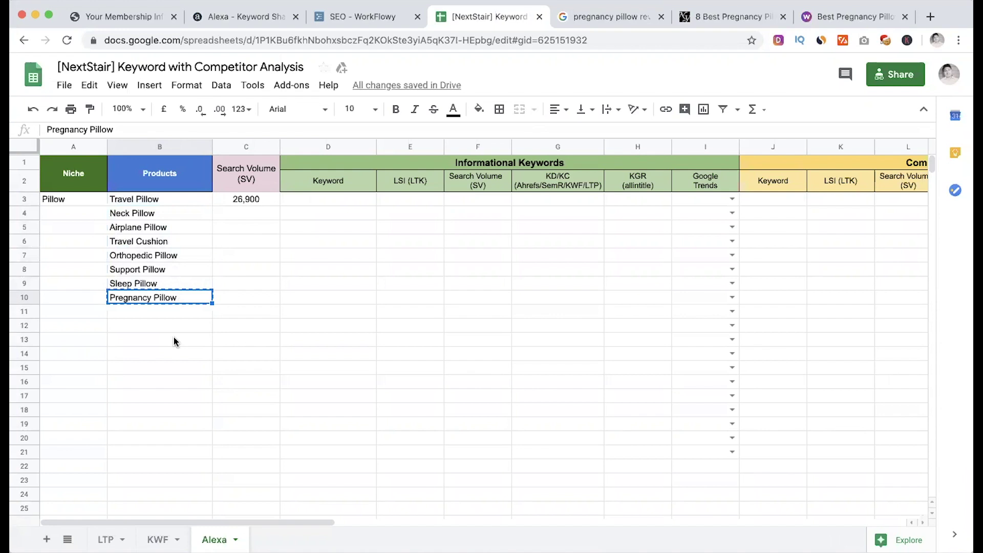
Open Competitor Keyword Matrix from Alexa's SEO menu after browsing the SEO, Audience and Competitors menus.
click(256, 19)
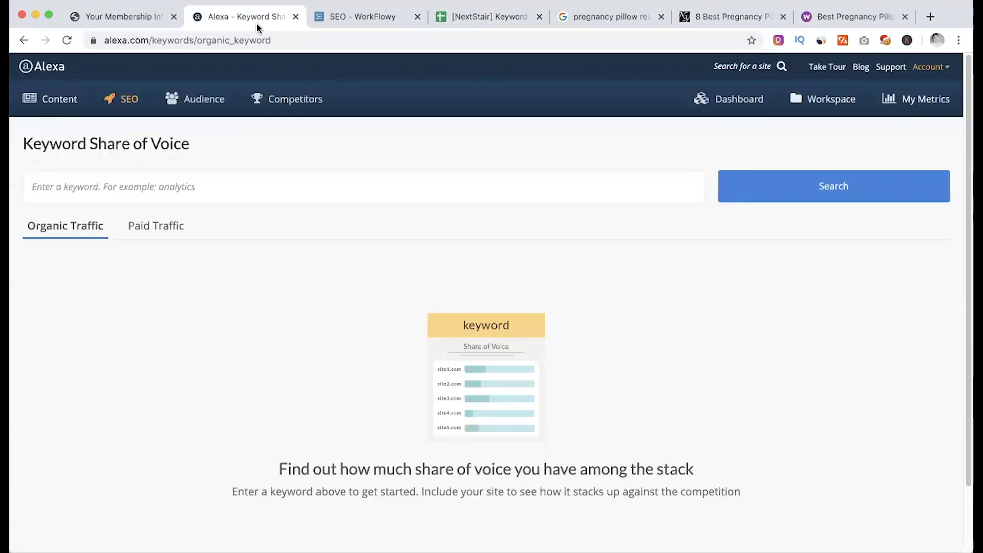
mouse_move(140, 103)
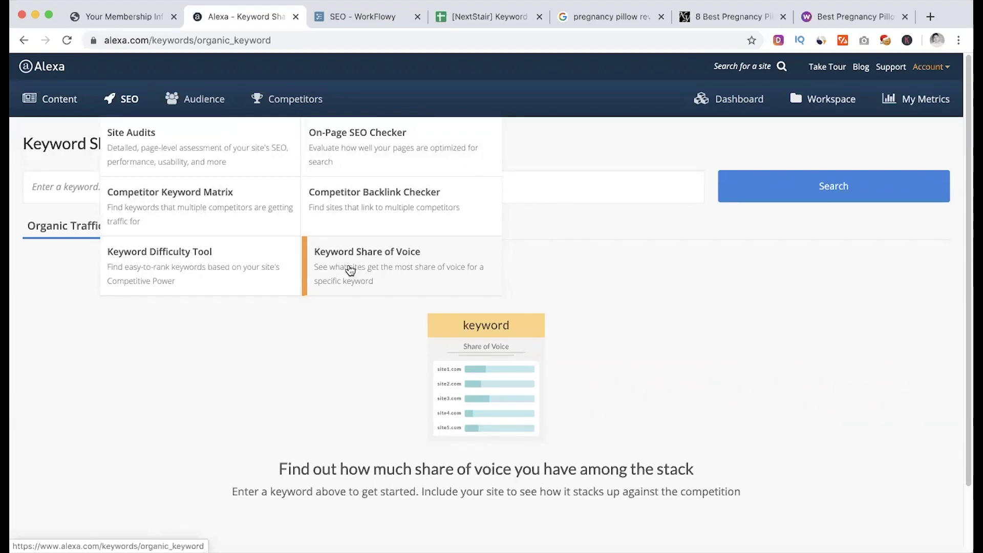
mouse_move(199, 113)
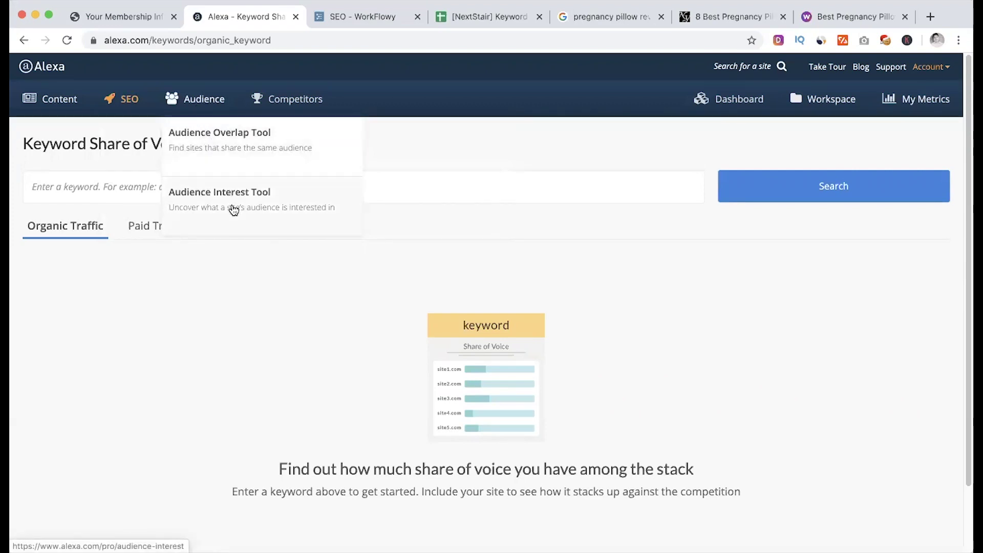
mouse_move(292, 106)
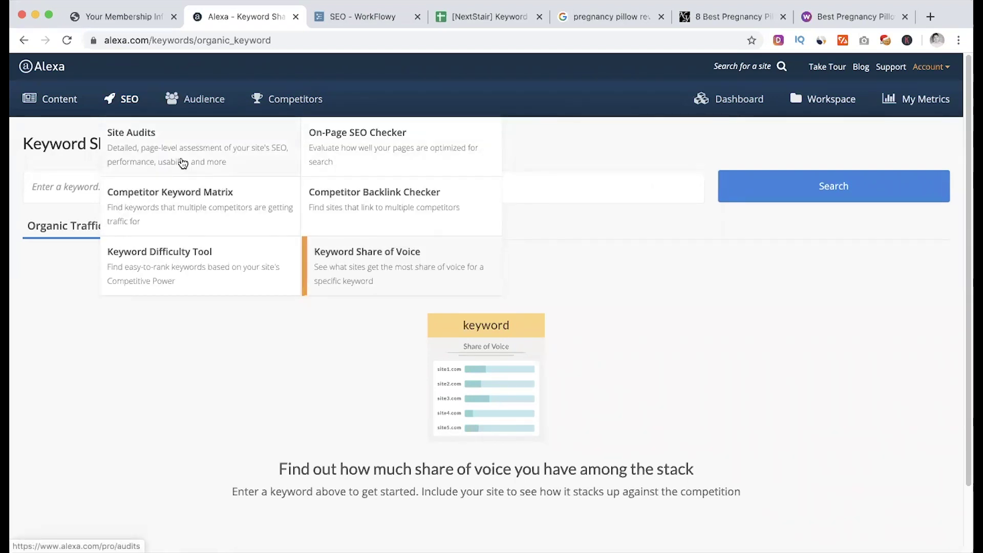
click(200, 208)
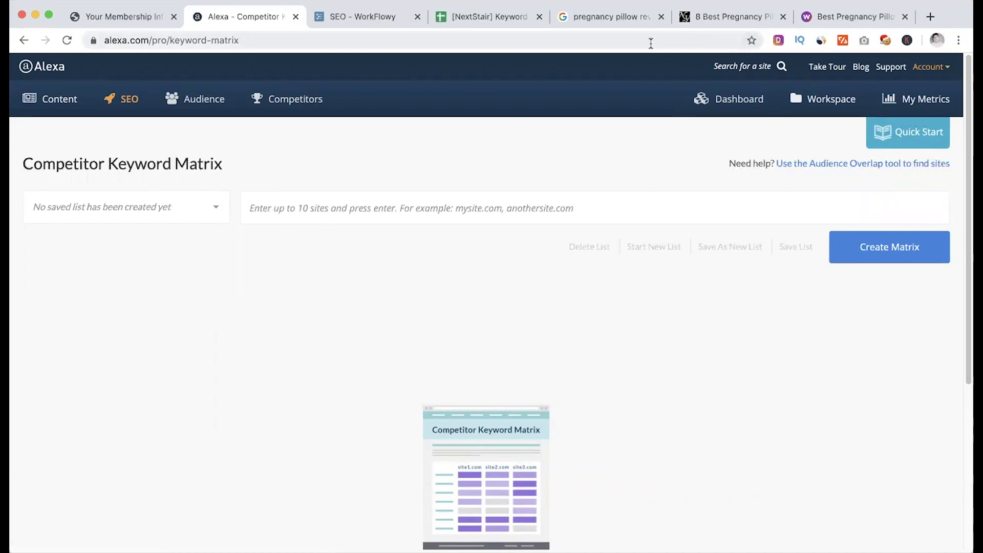
Gather competitor sites from pregnancy pillow search results: Strategist, What to Expect, thesleepjudge.com, sleepadvisor.org.
click(613, 16)
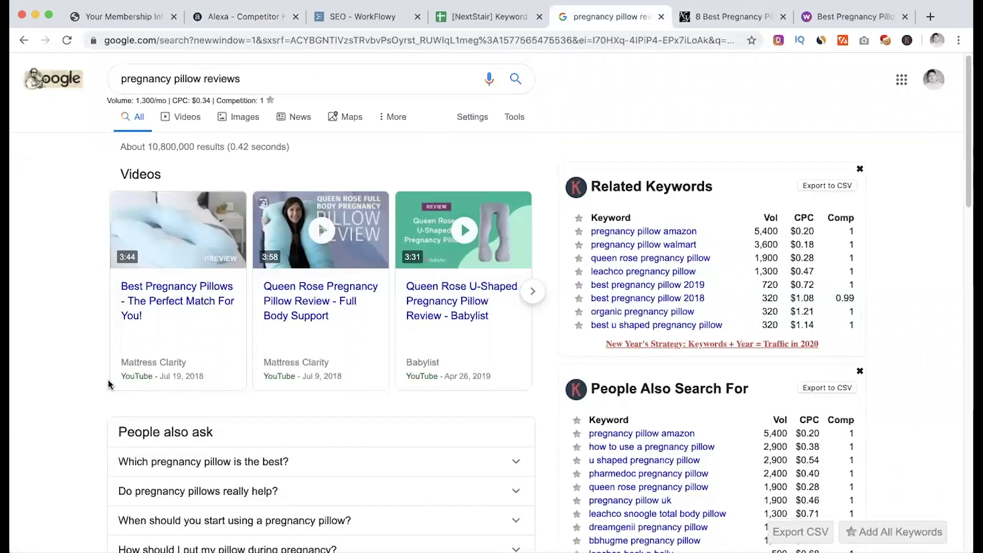
scroll(107, 384, down, 8)
click(716, 17)
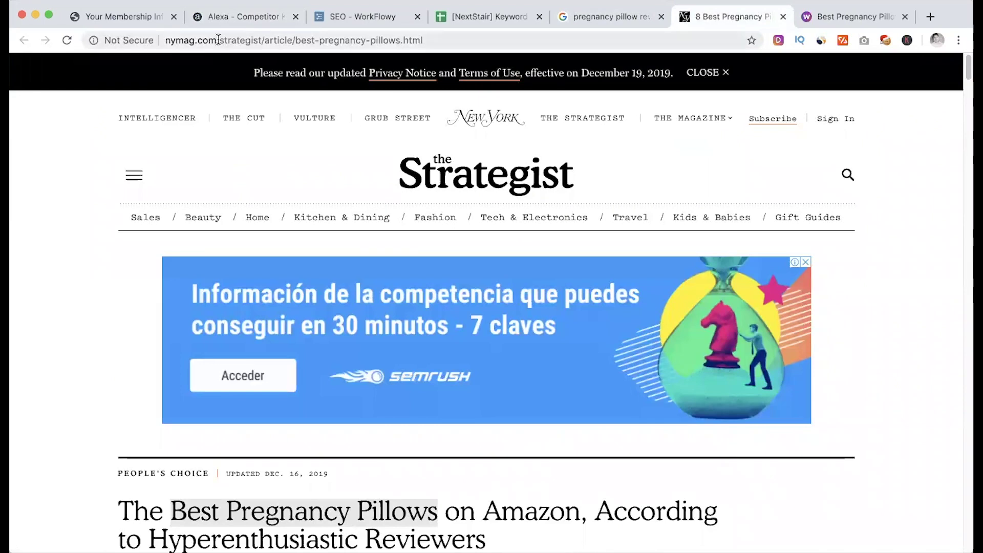
click(219, 16)
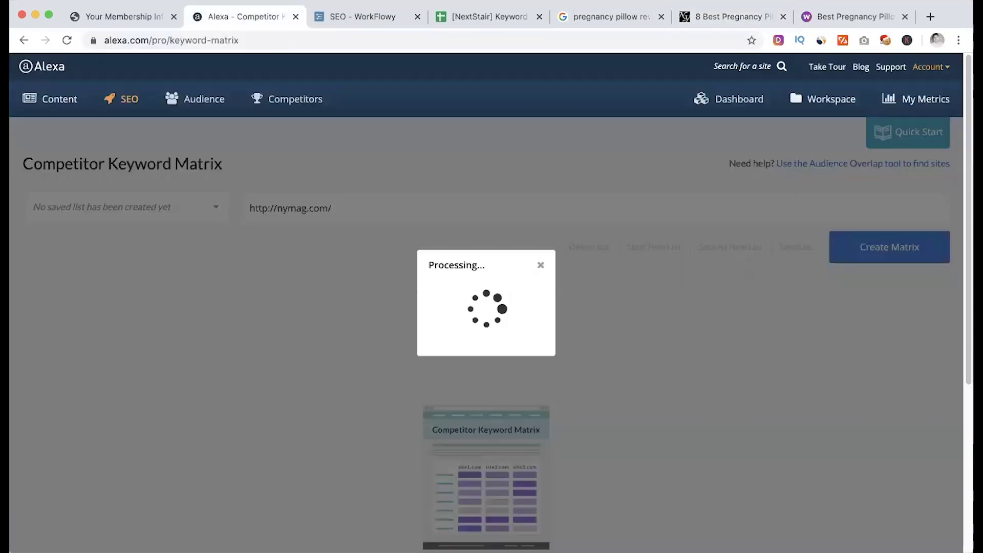
click(848, 16)
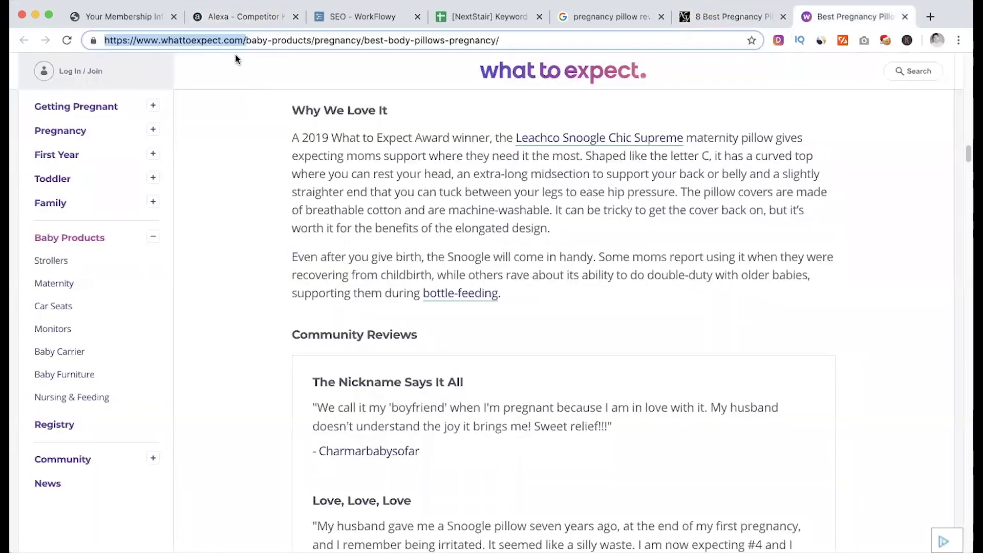
click(237, 19)
click(610, 16)
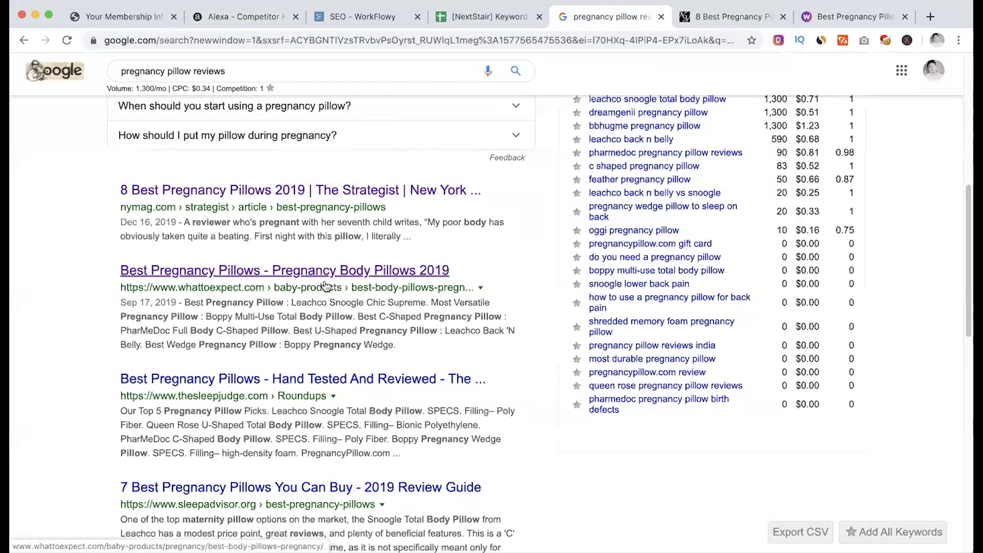
super+click(228, 391)
super+click(224, 487)
Copy the thebeastreviews.com domain and add it as the fifth site in the matrix.
key(super+2)
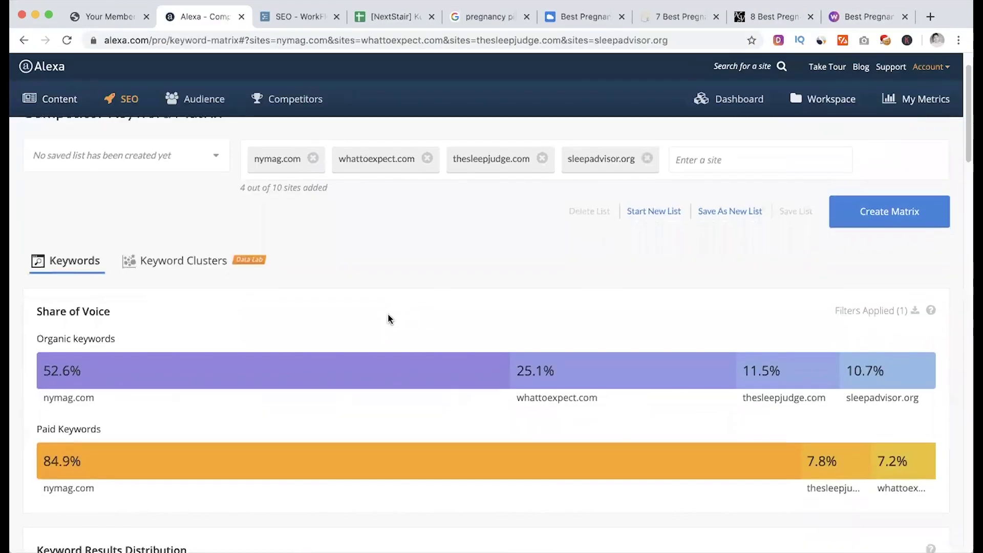
scroll(389, 318, down, 1)
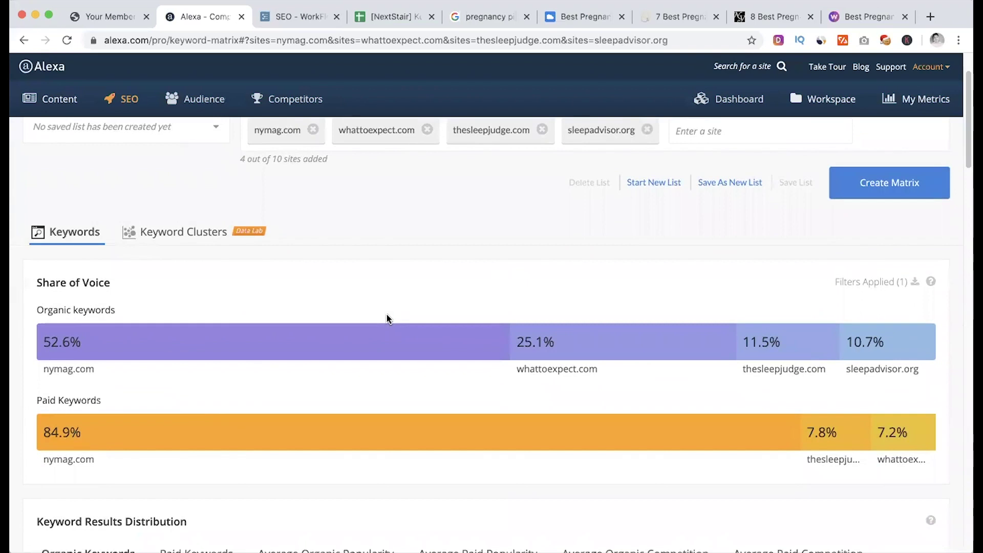
key(super+5)
scroll(318, 308, down, 5)
key(super+6)
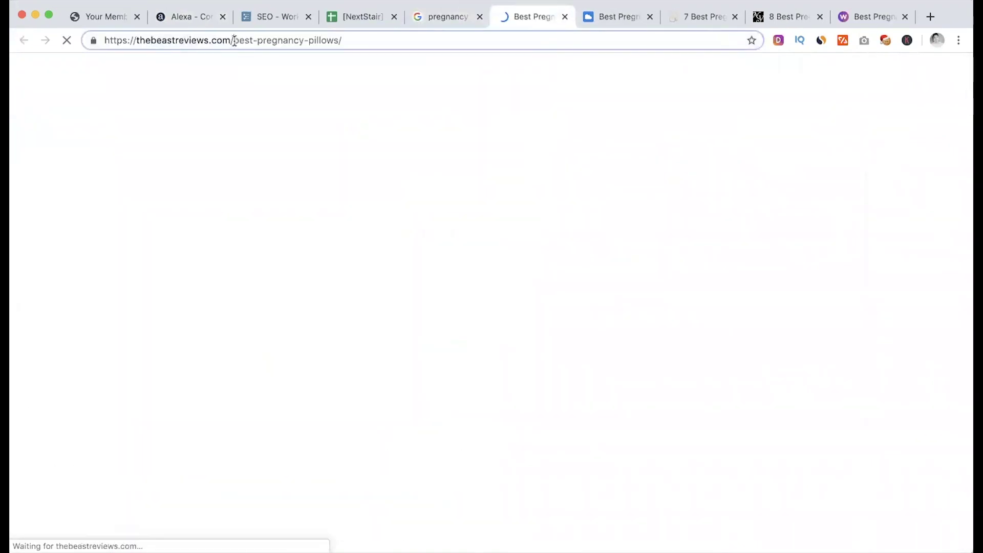
drag(234, 40, 75, 41)
key(super+c)
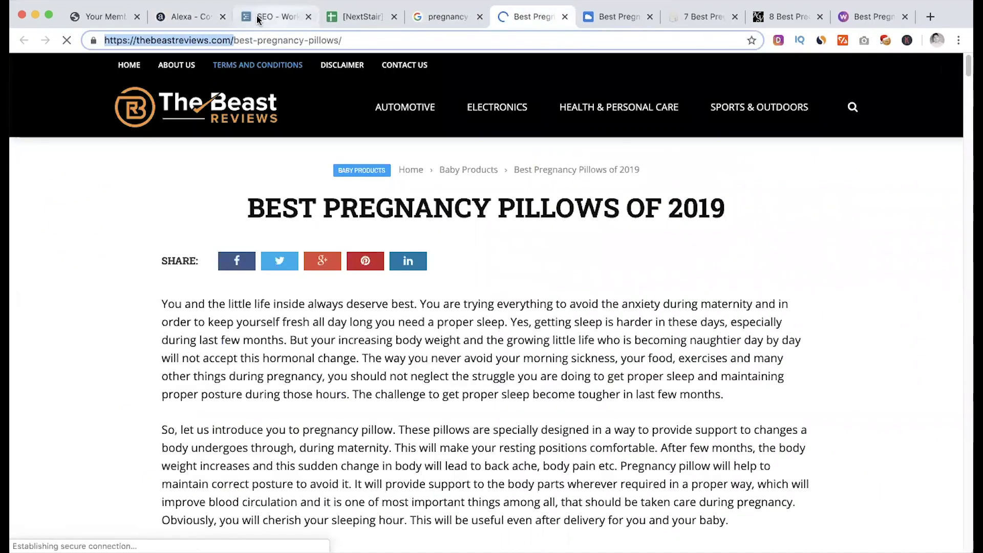
click(191, 16)
click(701, 135)
key(super+v)
key(Return)
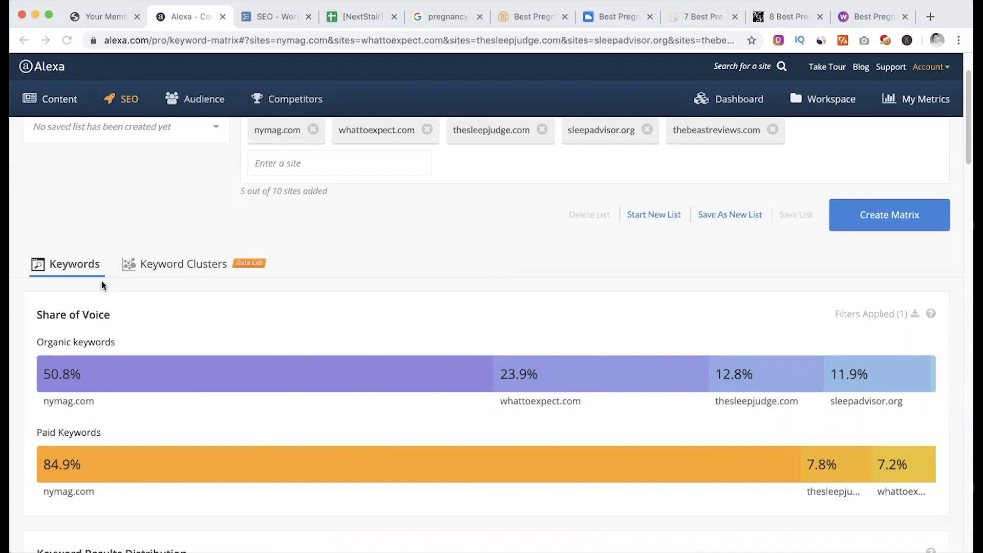
Compare the five sites by paid keywords, organic popularity, organic competition and organic keyword counts.
scroll(222, 320, down, 2)
scroll(222, 320, down, 2)
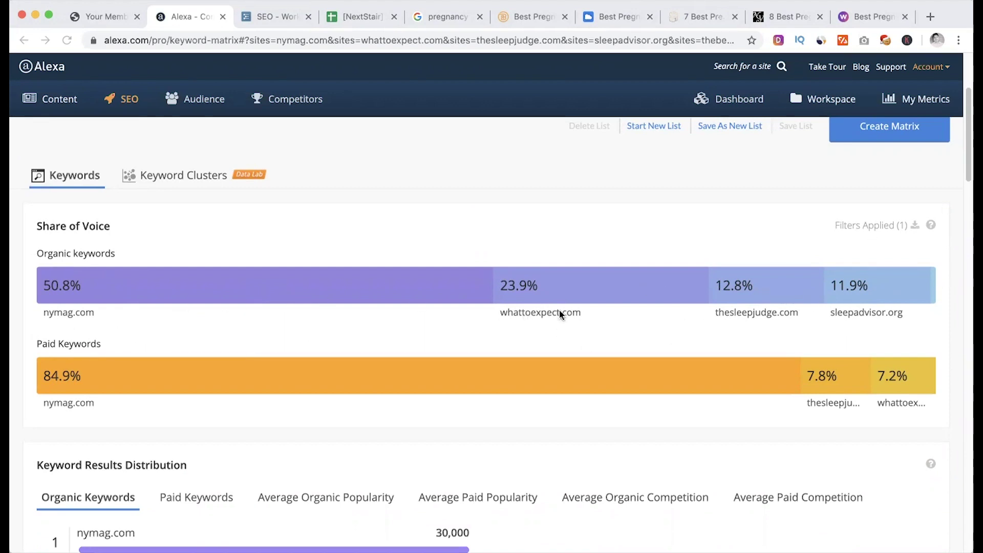
scroll(558, 311, down, 1)
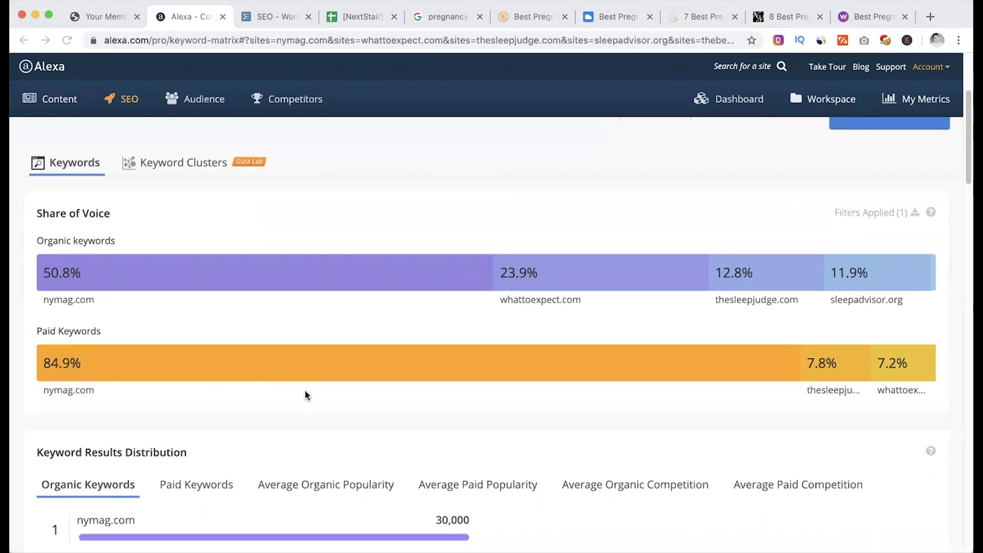
scroll(306, 395, down, 4)
scroll(306, 395, down, 2)
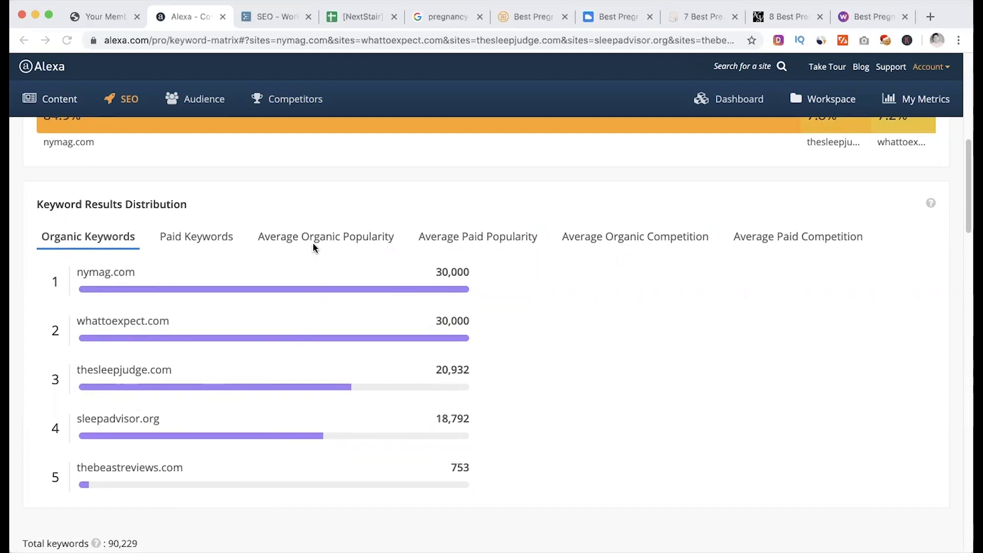
click(180, 237)
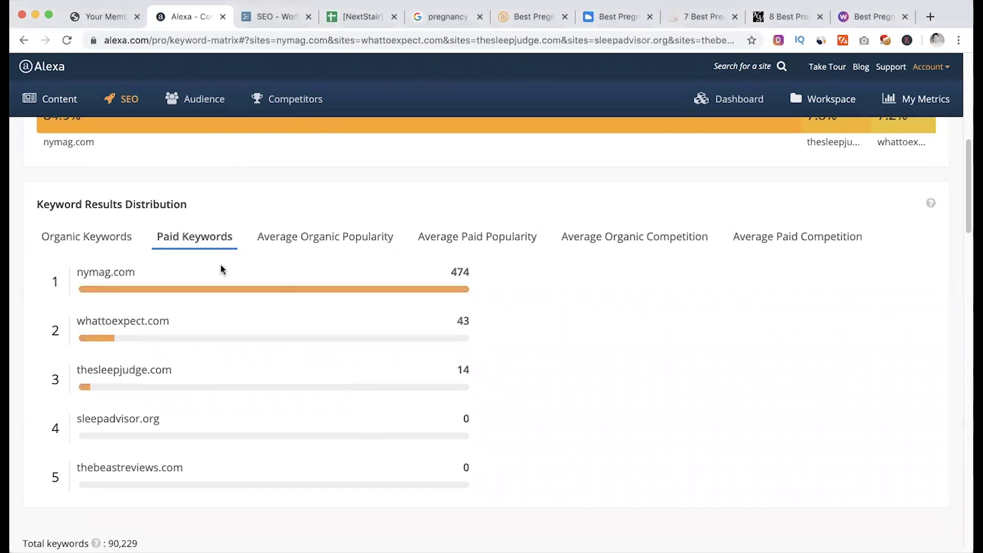
click(318, 246)
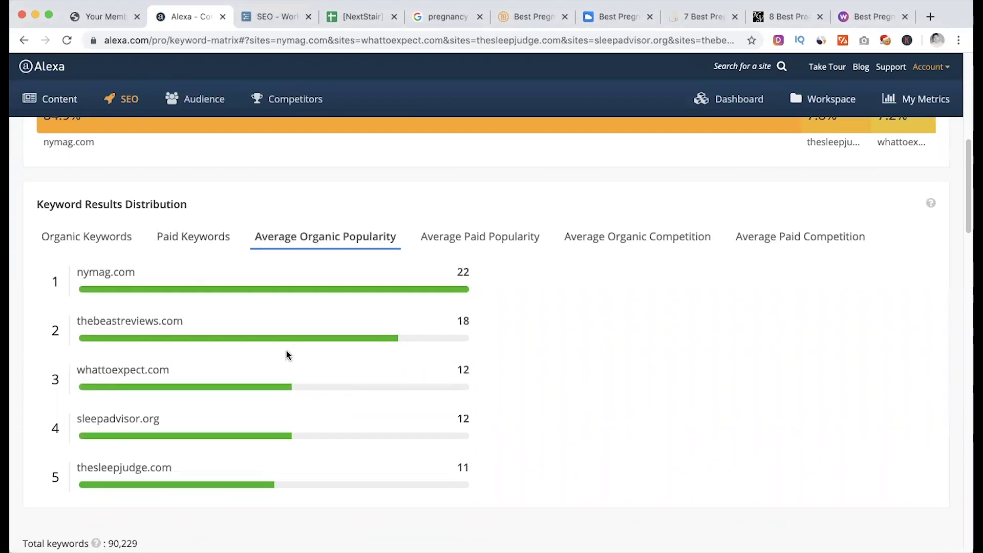
click(626, 243)
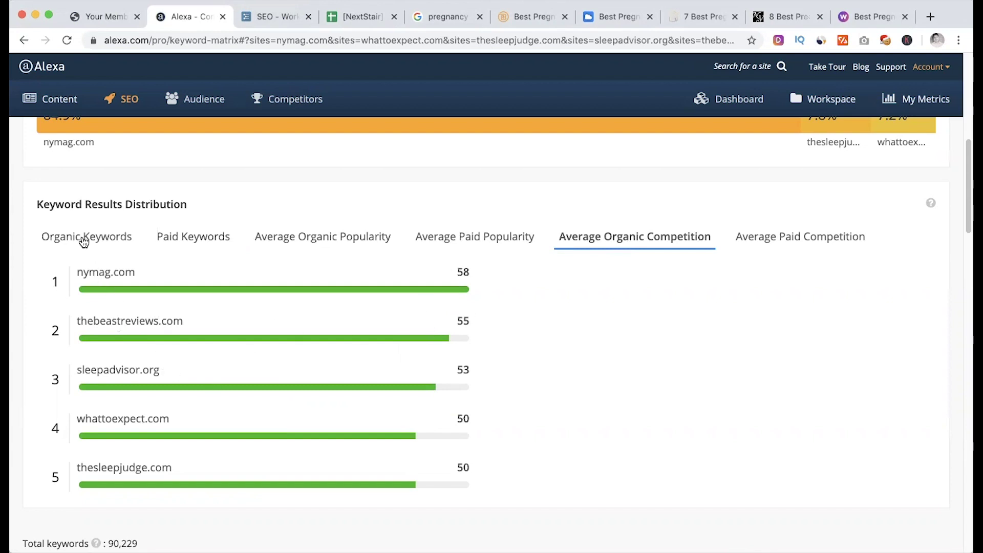
click(85, 239)
Review the 90,229-keyword table, led by best pregnancy pillow (popularity 34, competition 62).
scroll(219, 354, down, 4)
scroll(219, 352, down, 3)
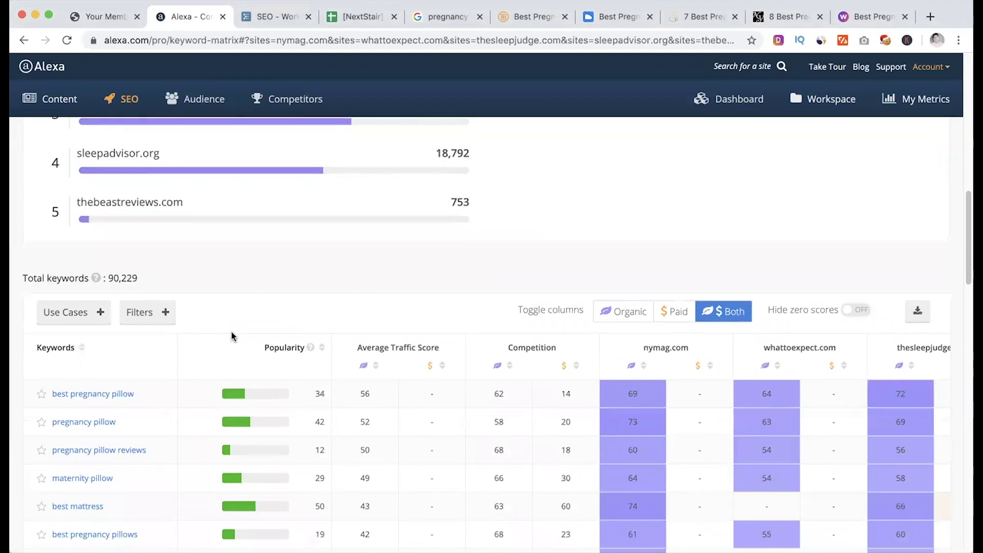
scroll(232, 336, down, 2)
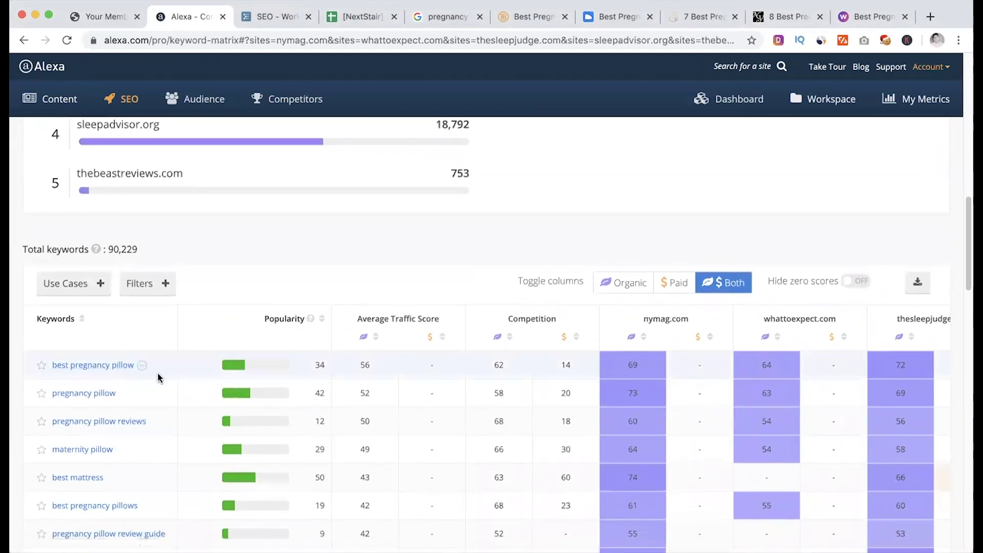
scroll(195, 340, down, 1)
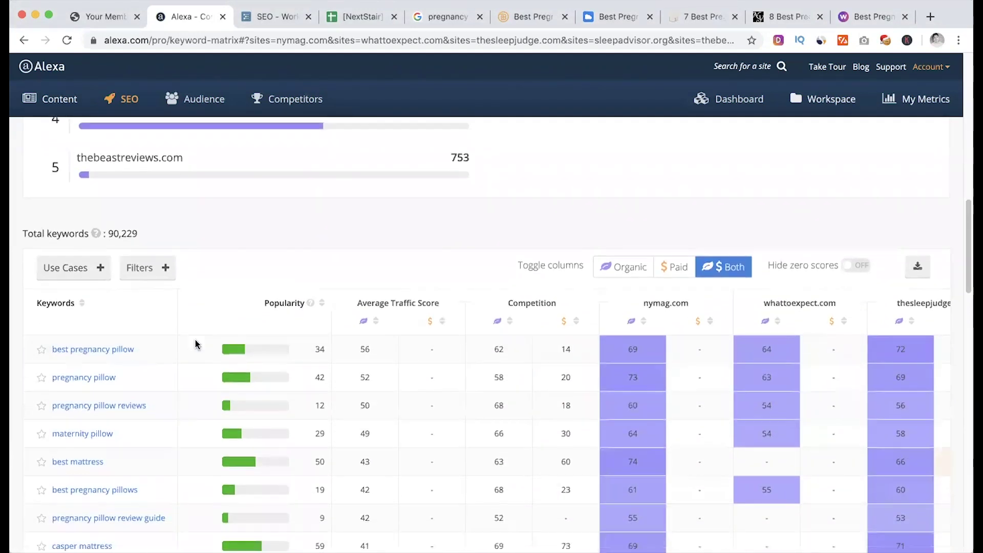
scroll(330, 266, up, 15)
scroll(364, 319, down, 15)
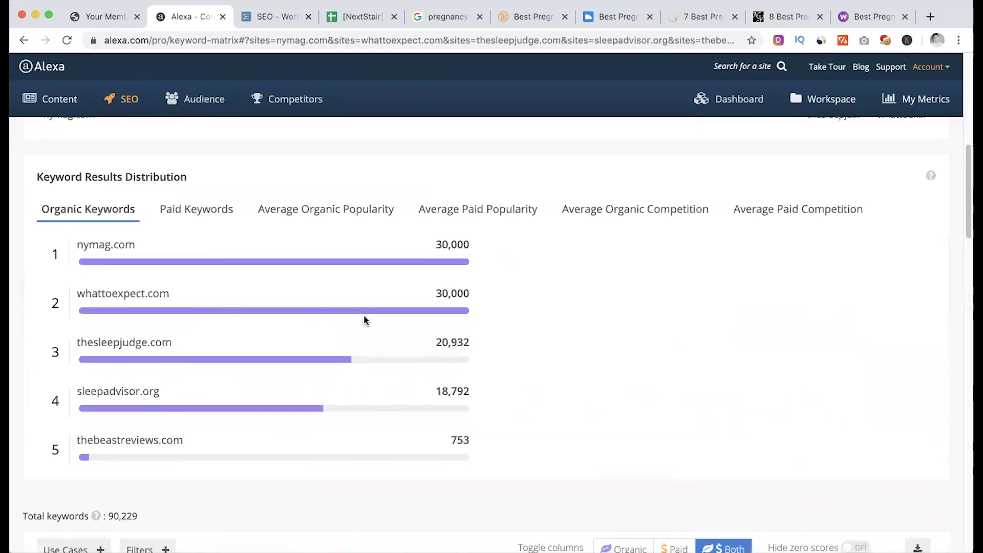
scroll(271, 372, up, 2)
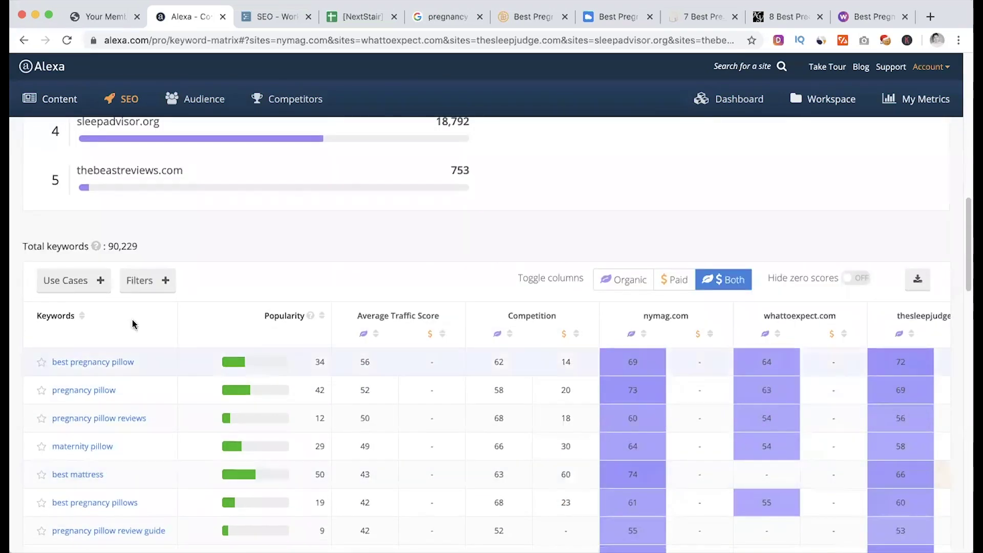
Apply the 'Find low competition organic keywords' use case, narrowing results to 745 keywords.
click(76, 286)
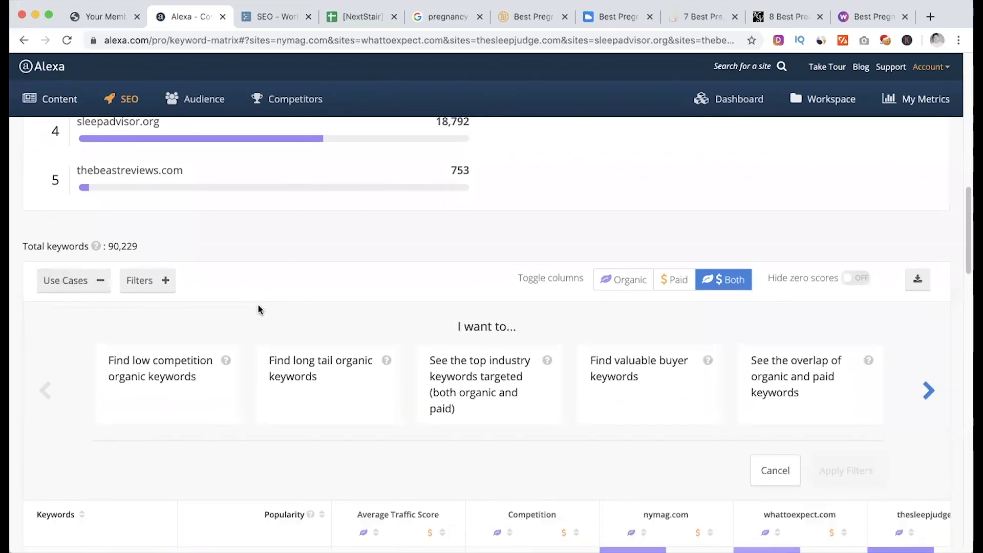
scroll(258, 309, down, 1)
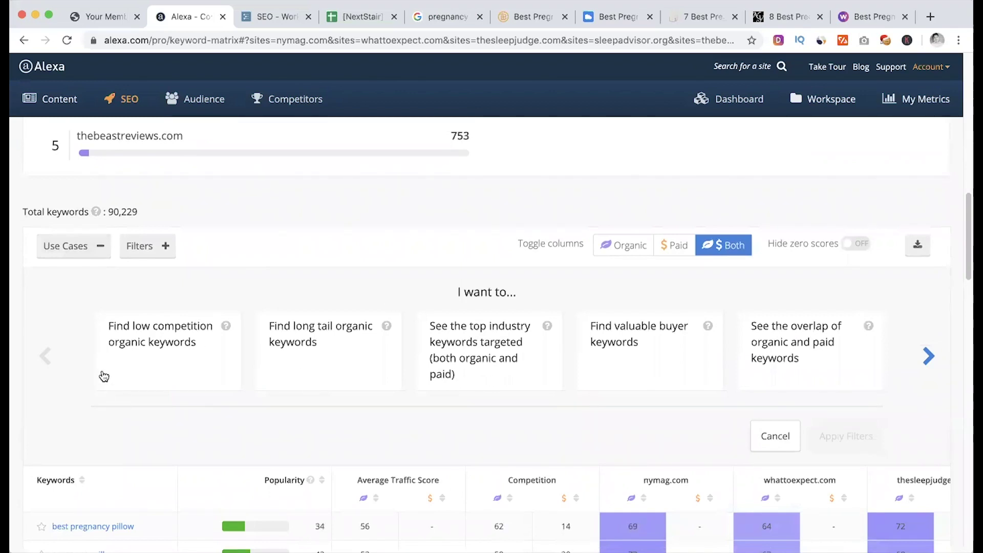
click(170, 355)
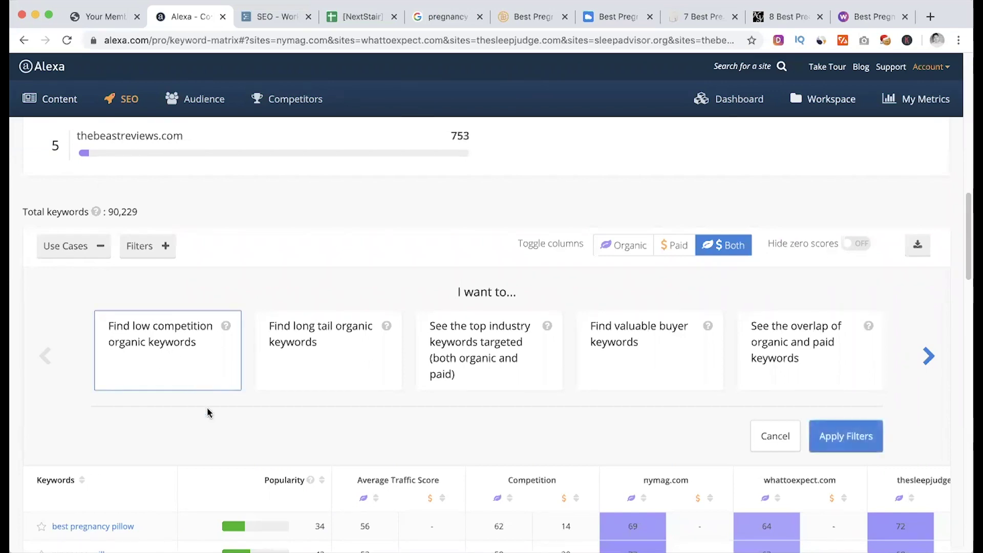
click(846, 436)
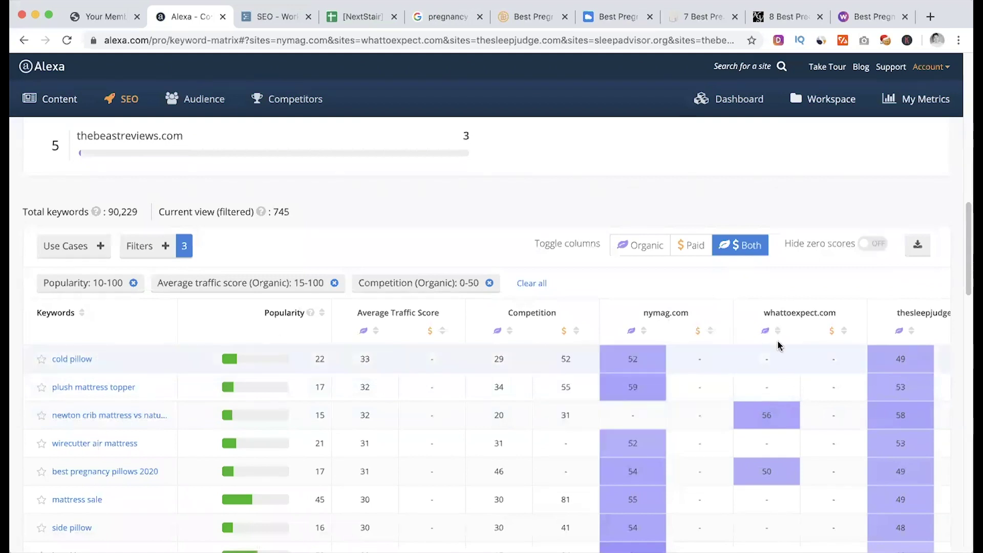
Zoom out to review the 745 low-competition keywords, including best pregnancy pillows 2020, and reopen Use Cases.
mouse_move(861, 320)
key(super+minus)
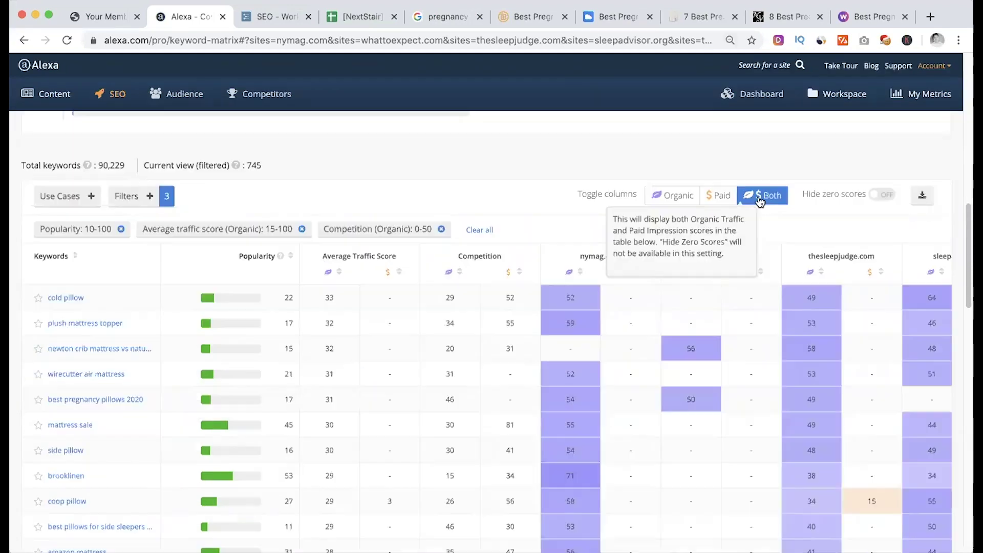
mouse_move(937, 261)
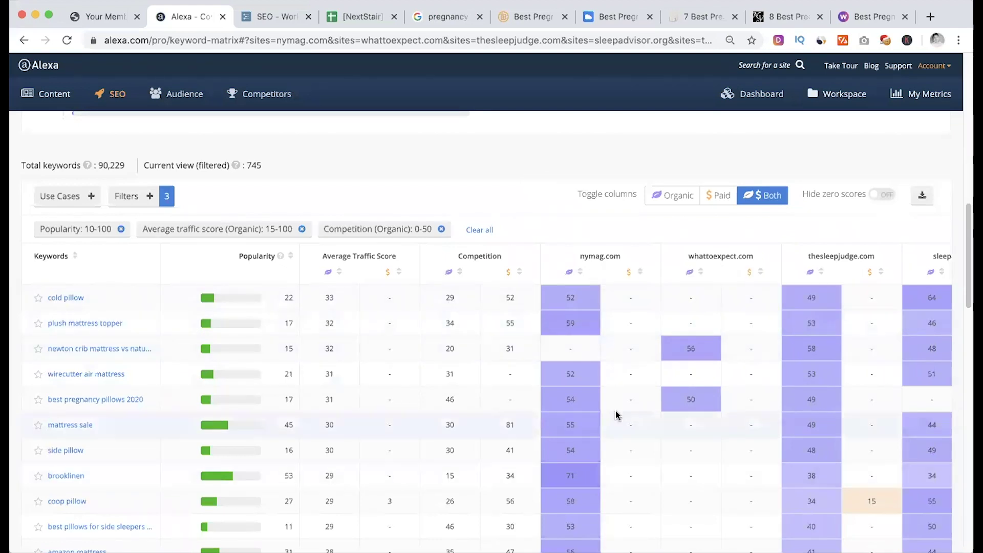
scroll(616, 415, up, 15)
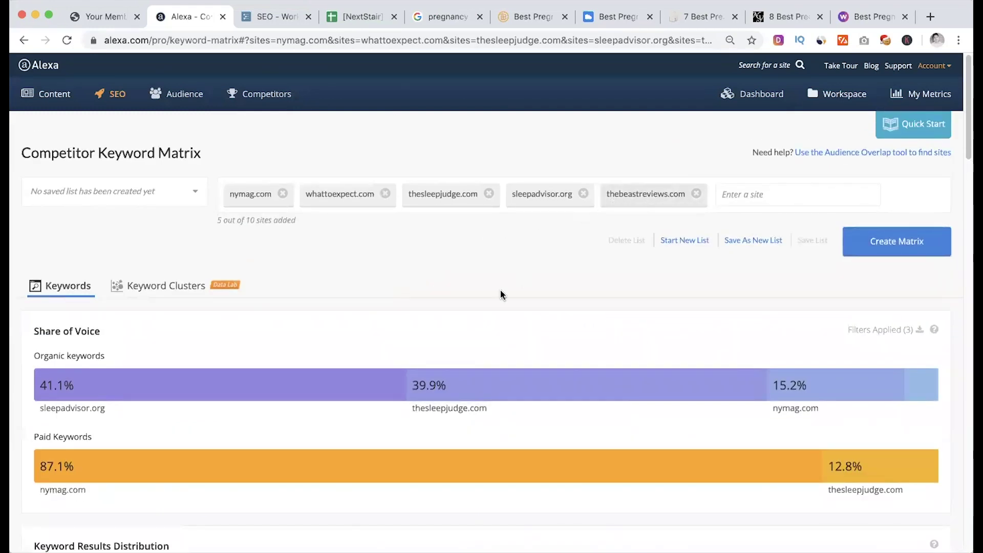
scroll(498, 293, down, 2)
scroll(498, 293, down, 12)
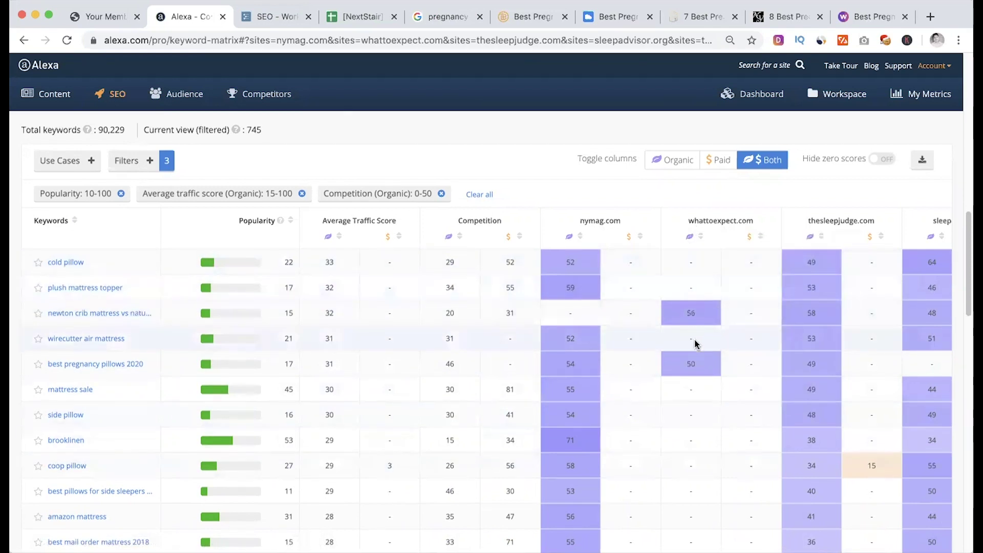
scroll(695, 342, down, 15)
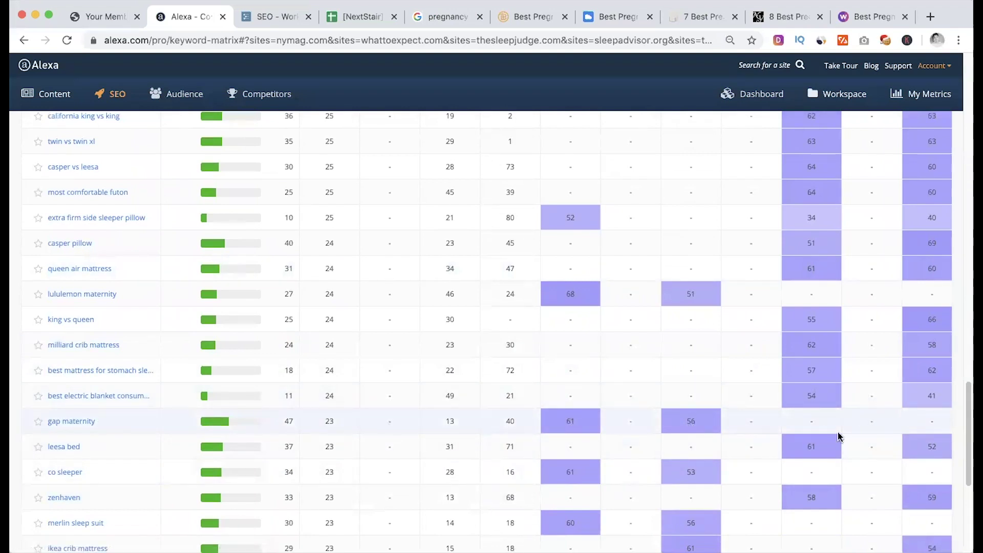
scroll(514, 485, up, 15)
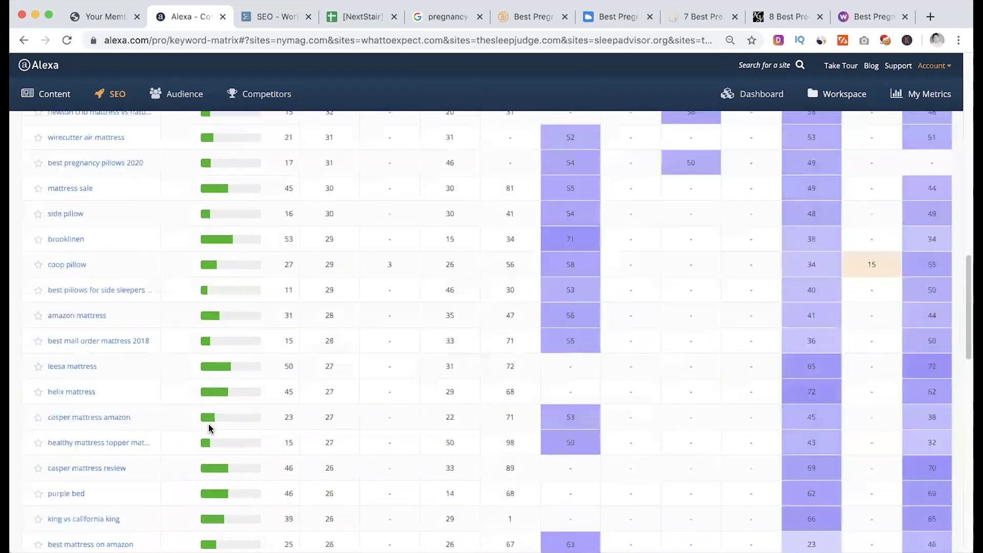
scroll(237, 387, down, 4)
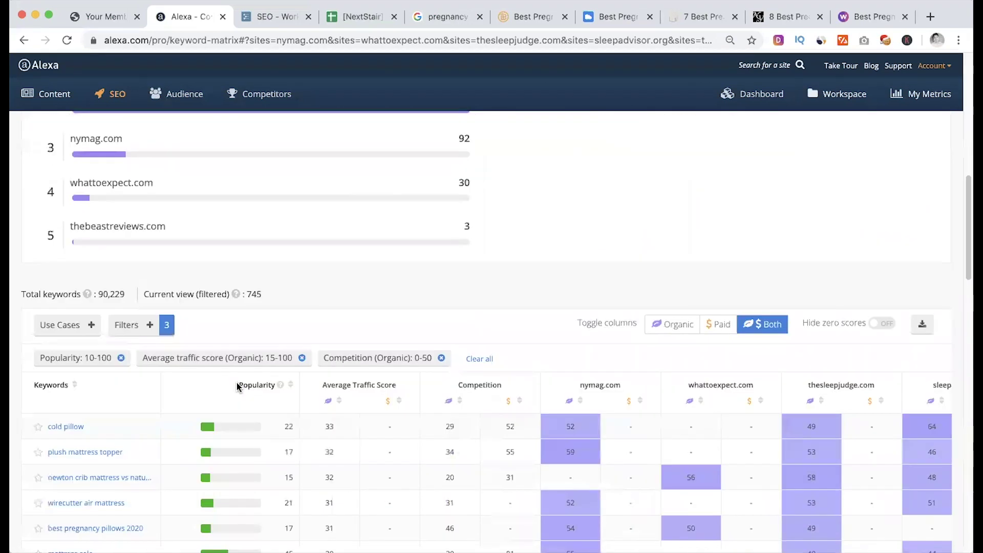
click(61, 328)
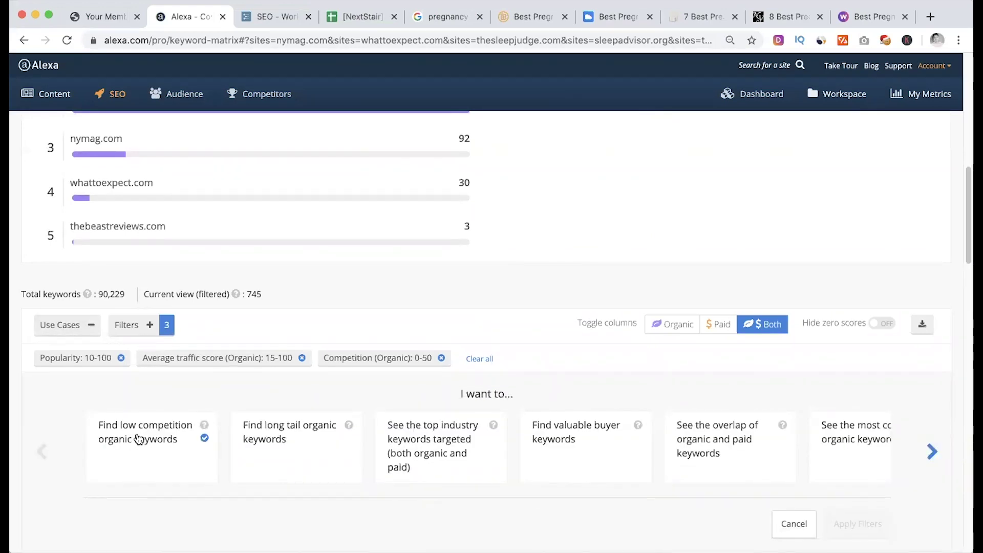
scroll(164, 413, down, 6)
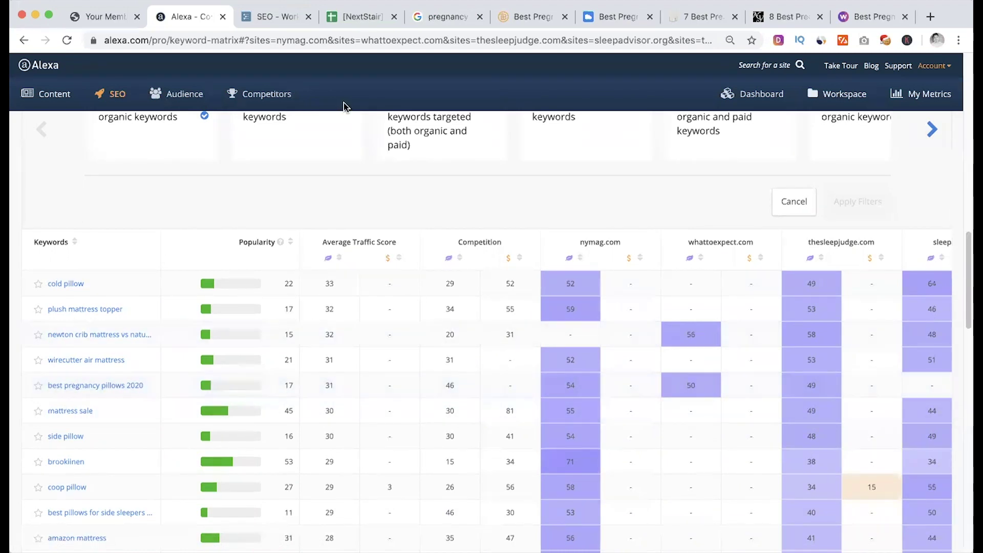
Check the Keyword cell D10 for Pregnancy Pillow in the spreadsheet, then return to Alexa.
click(359, 17)
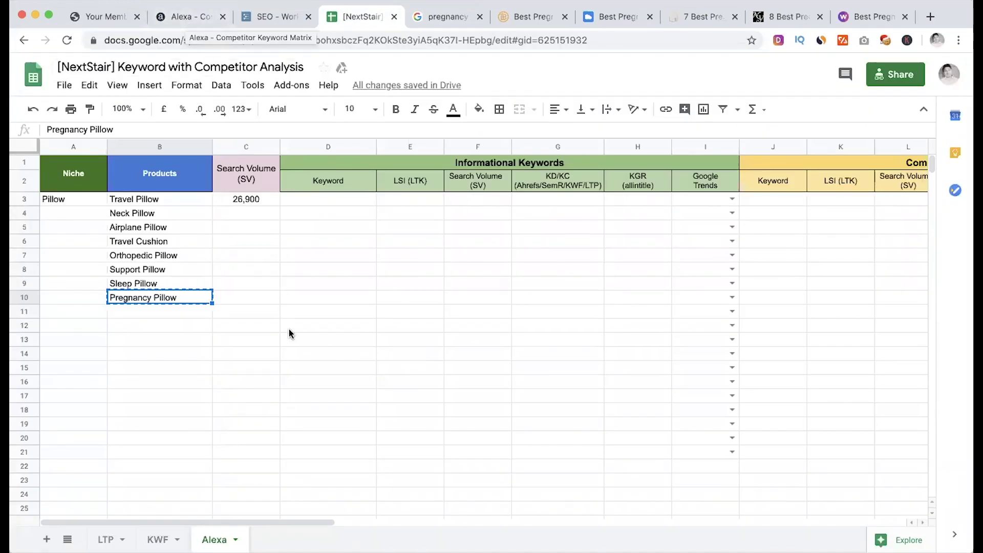
click(310, 300)
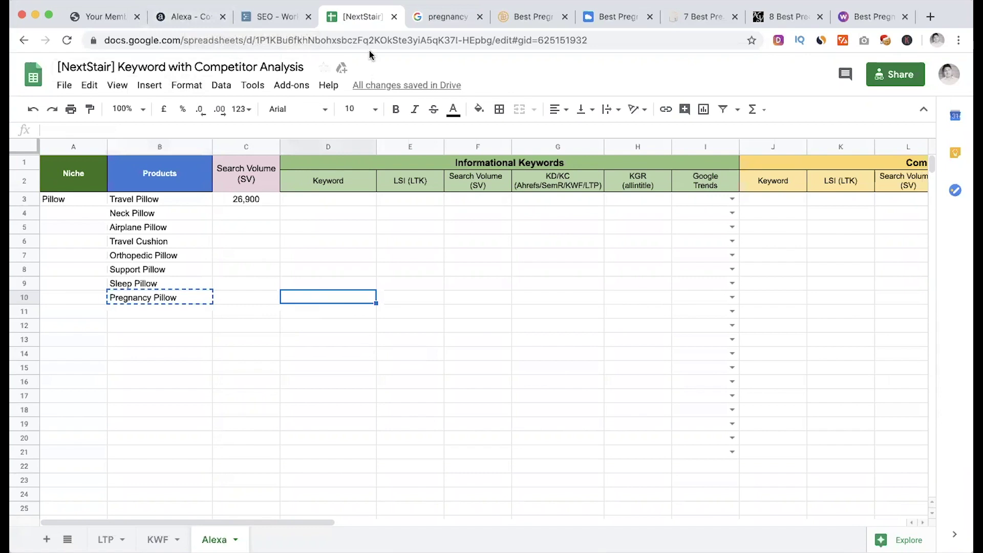
click(190, 18)
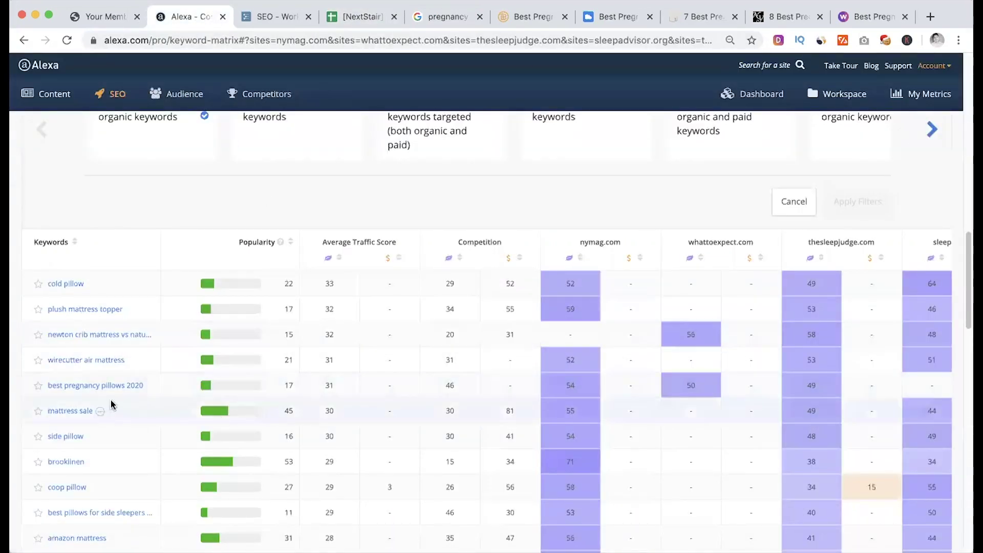
Apply the 'Find long tail organic keywords' use case: popularity 5-30, organic competition 0-30.
scroll(154, 390, down, 2)
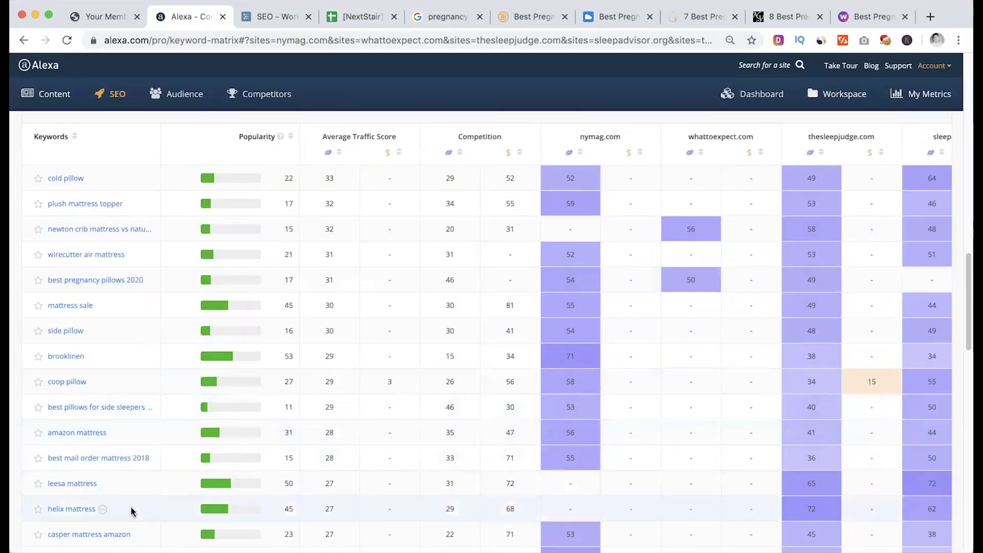
click(146, 409)
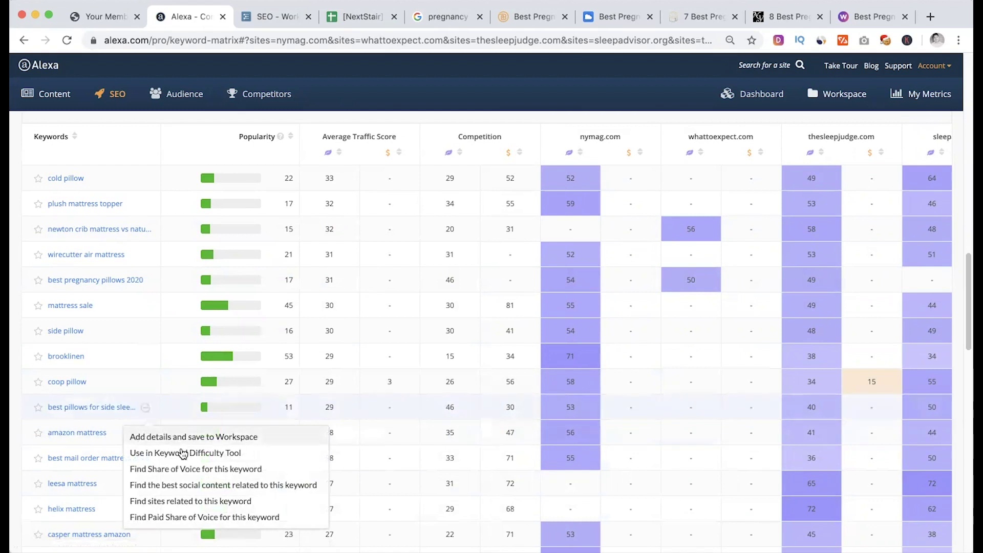
scroll(22, 444, up, 15)
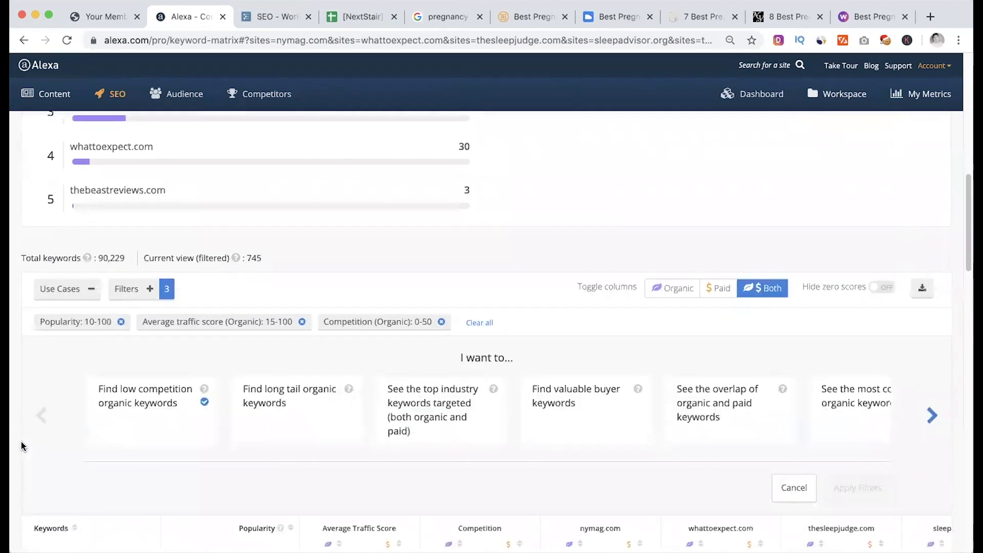
scroll(22, 445, down, 7)
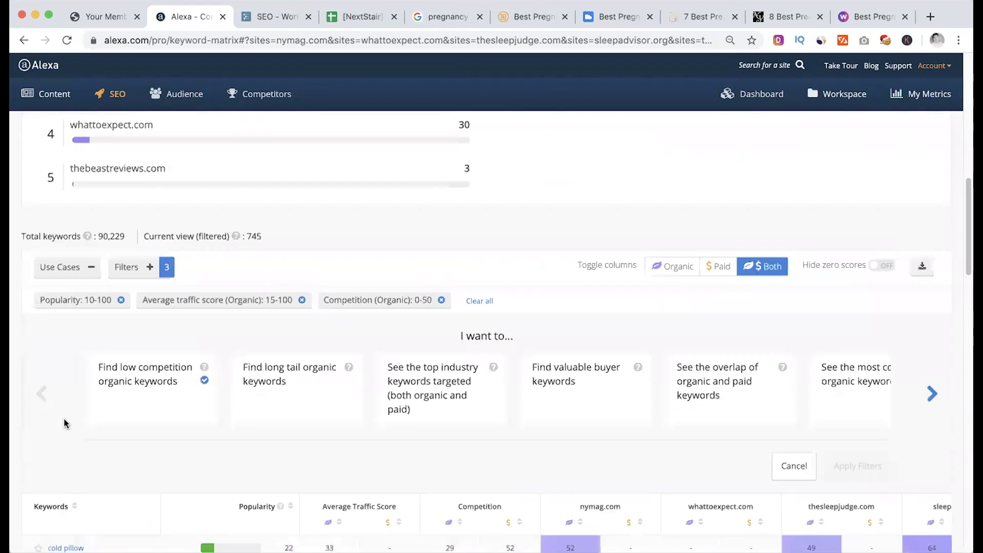
click(290, 389)
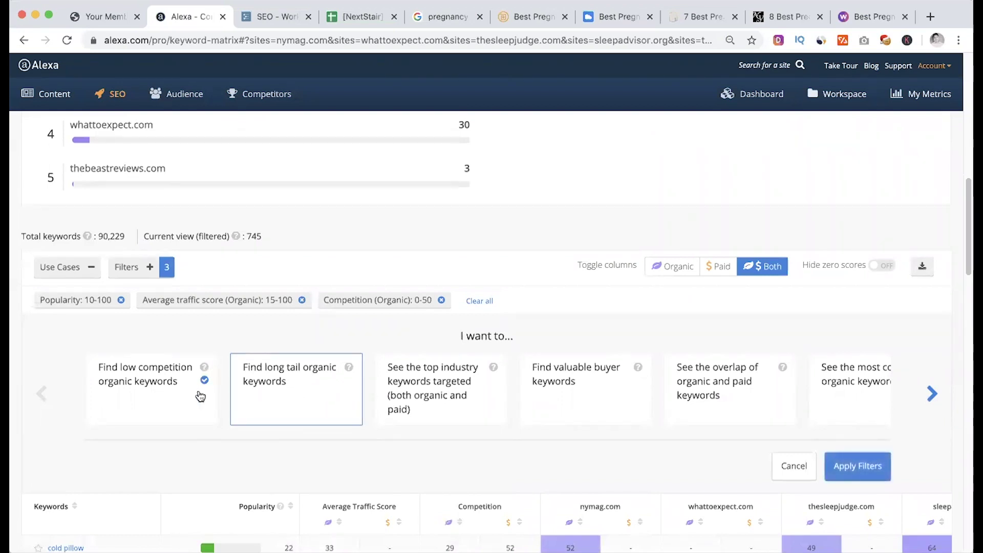
click(167, 414)
click(308, 385)
click(846, 467)
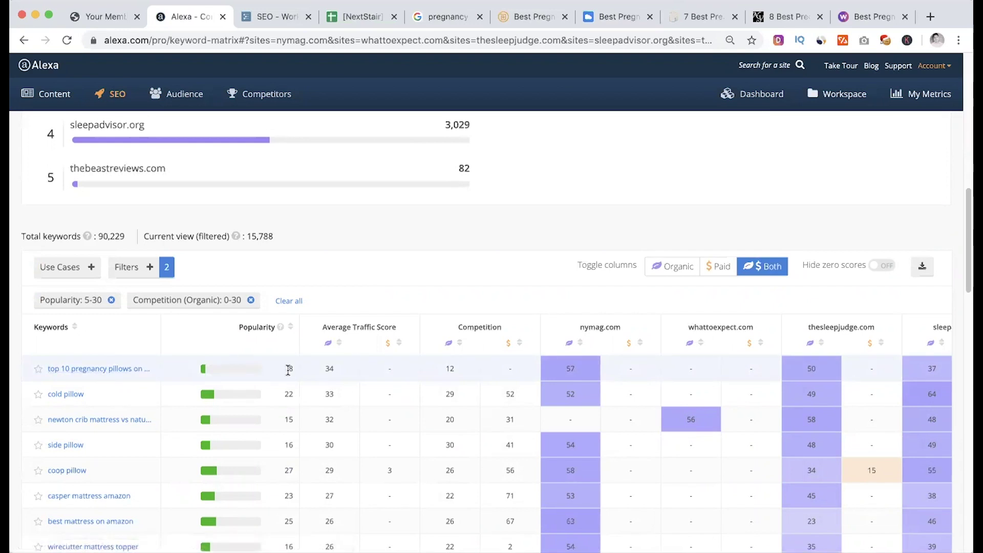
Browse the 15,788 long-tail keywords, including tempurpedic pillow, and reopen Use Cases.
scroll(171, 429, down, 3)
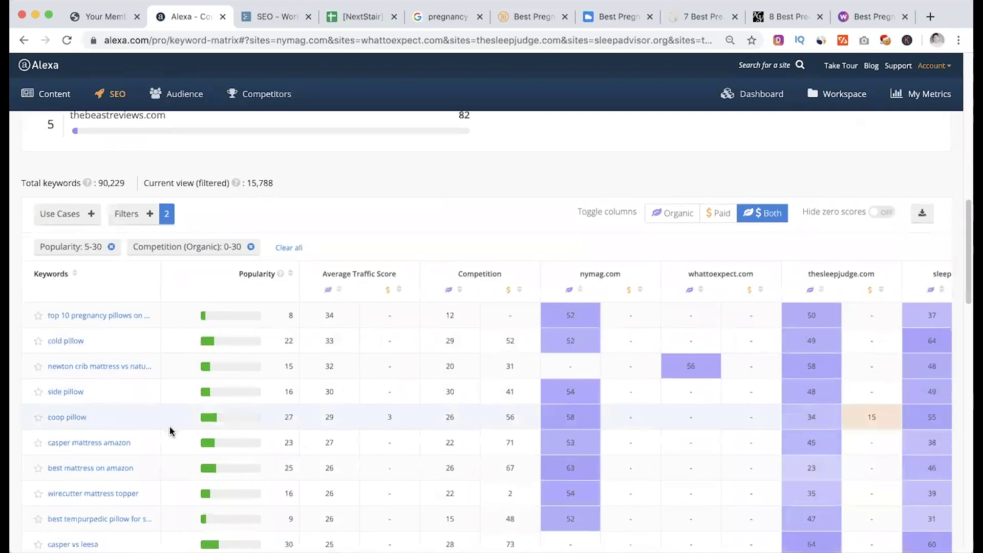
scroll(171, 431, down, 3)
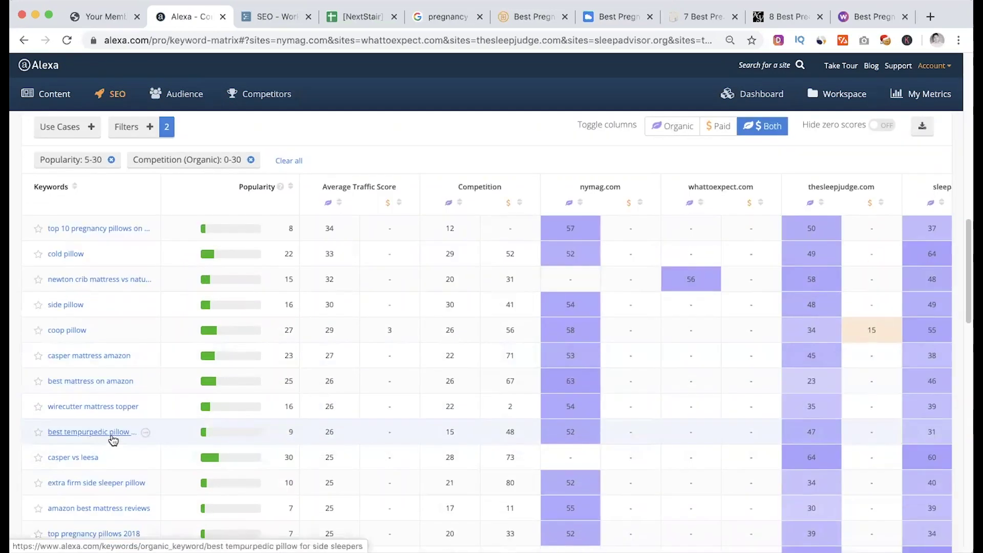
click(145, 432)
scroll(196, 427, down, 2)
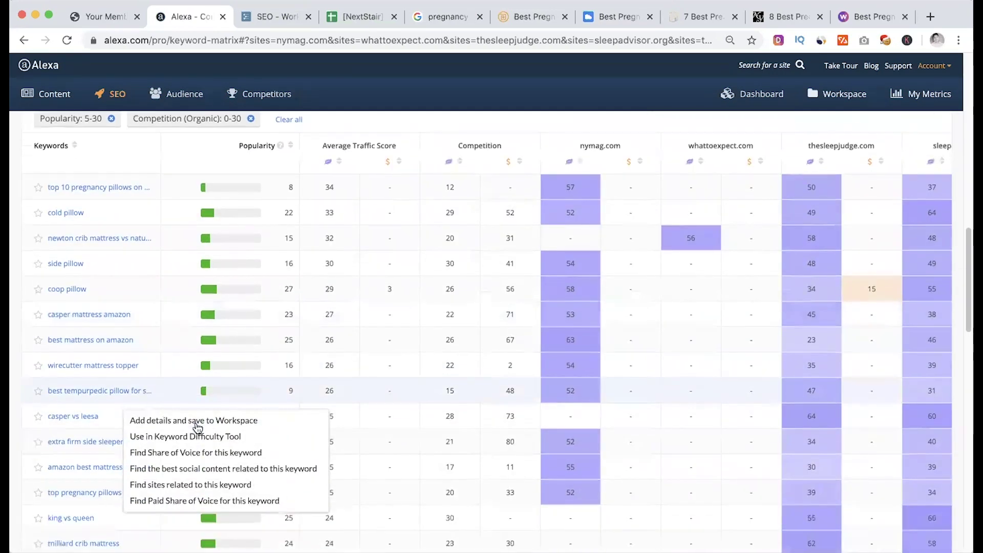
scroll(213, 429, down, 9)
scroll(213, 429, down, 4)
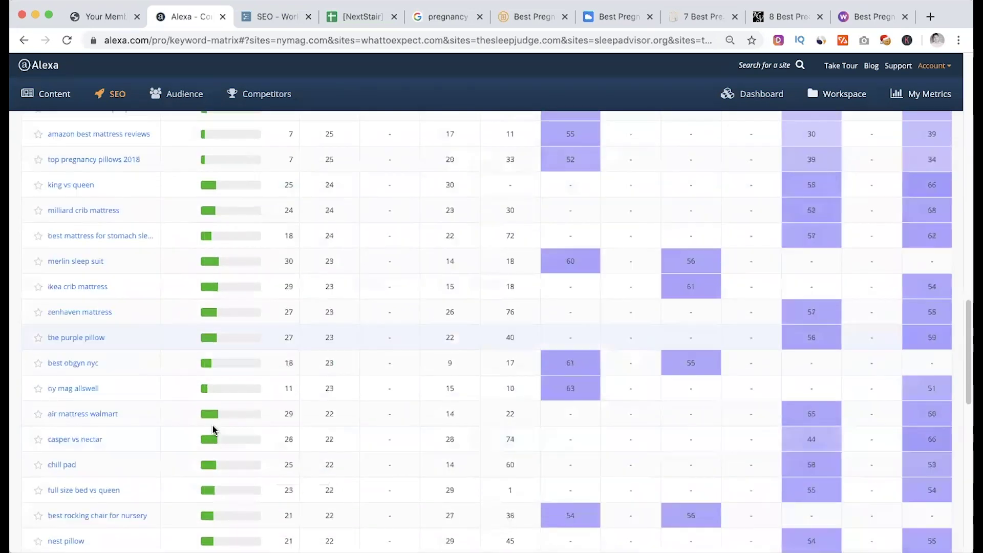
scroll(213, 429, up, 20)
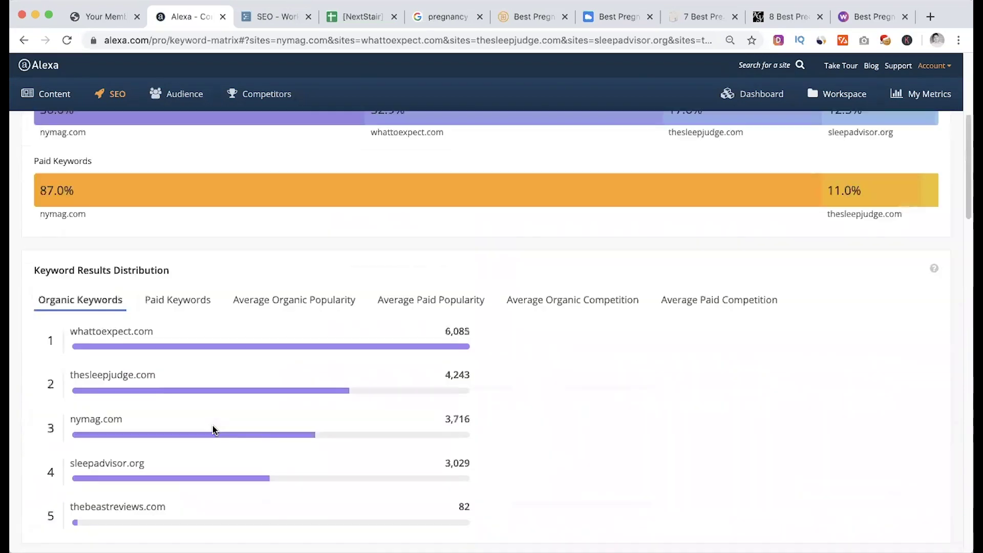
scroll(213, 429, down, 10)
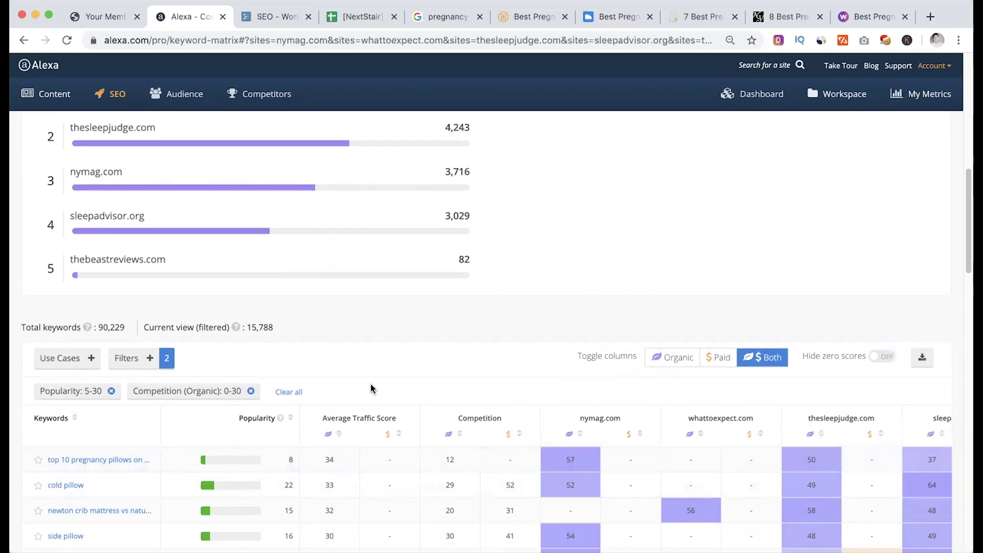
click(46, 362)
scroll(405, 398, down, 3)
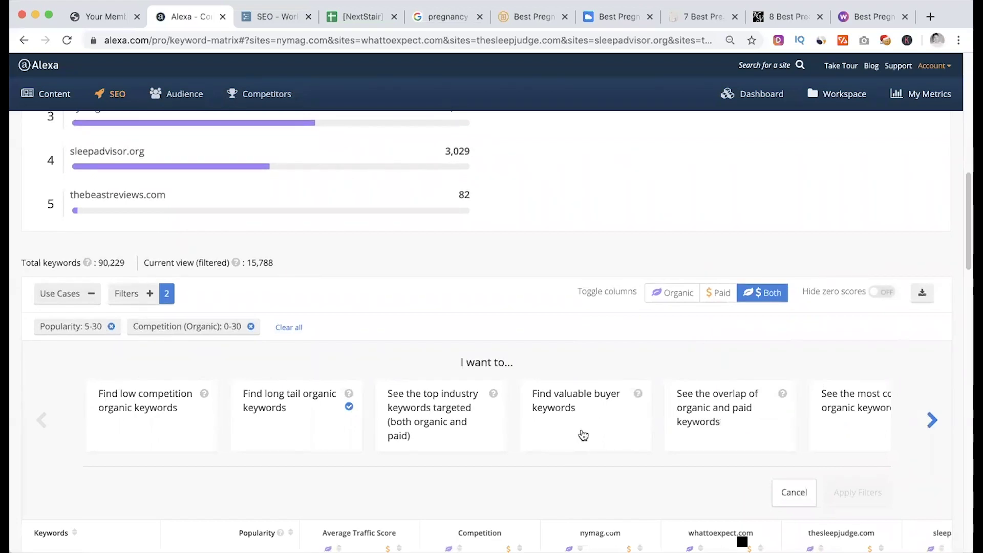
Apply 'Find valuable buyer keywords' (popularity 10-100, paid competition 20-100) and browse the 7,315 results.
click(553, 416)
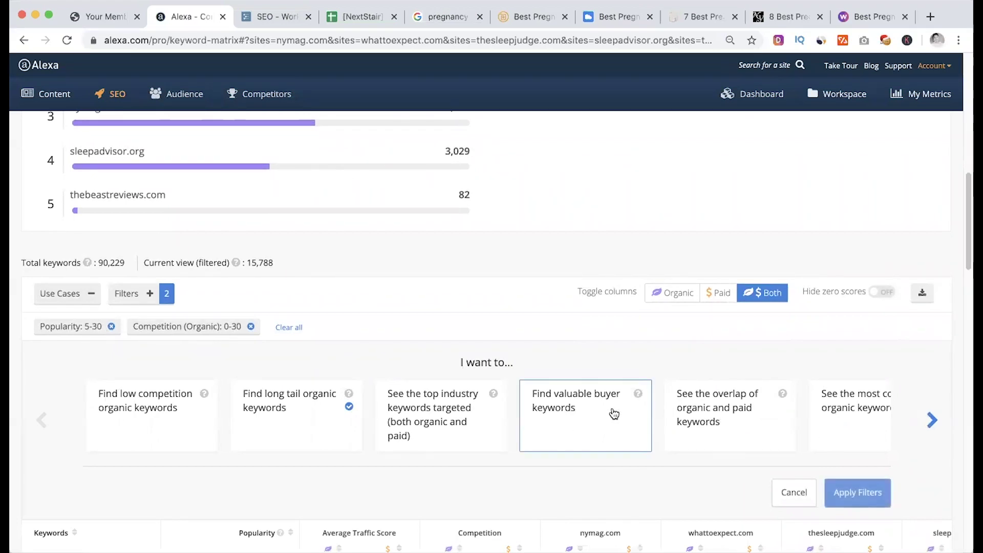
click(856, 497)
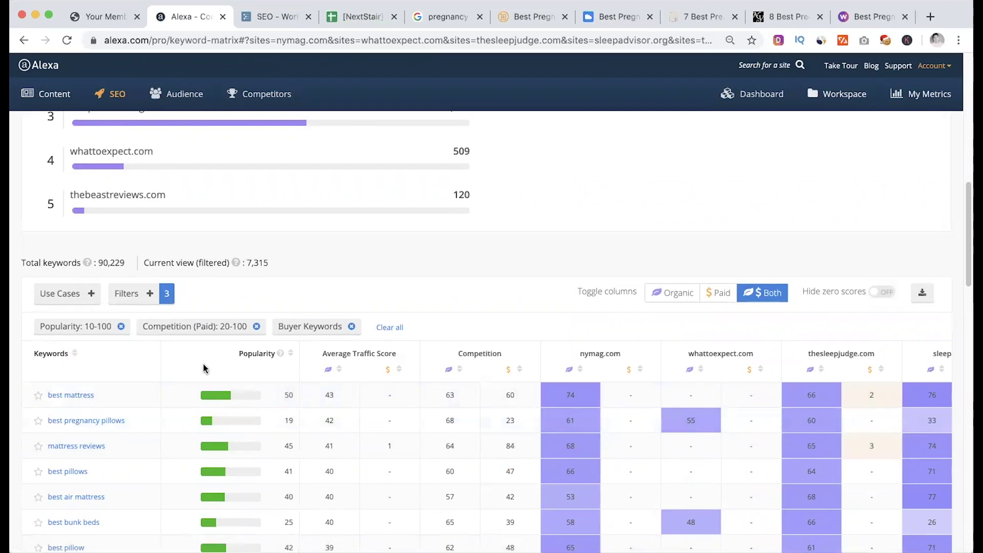
scroll(203, 367, down, 2)
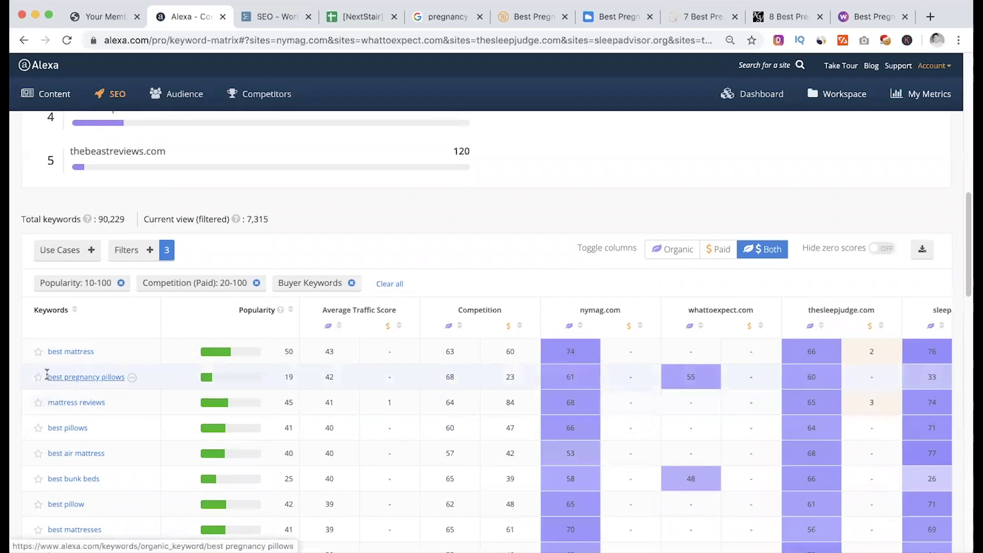
scroll(135, 442, down, 3)
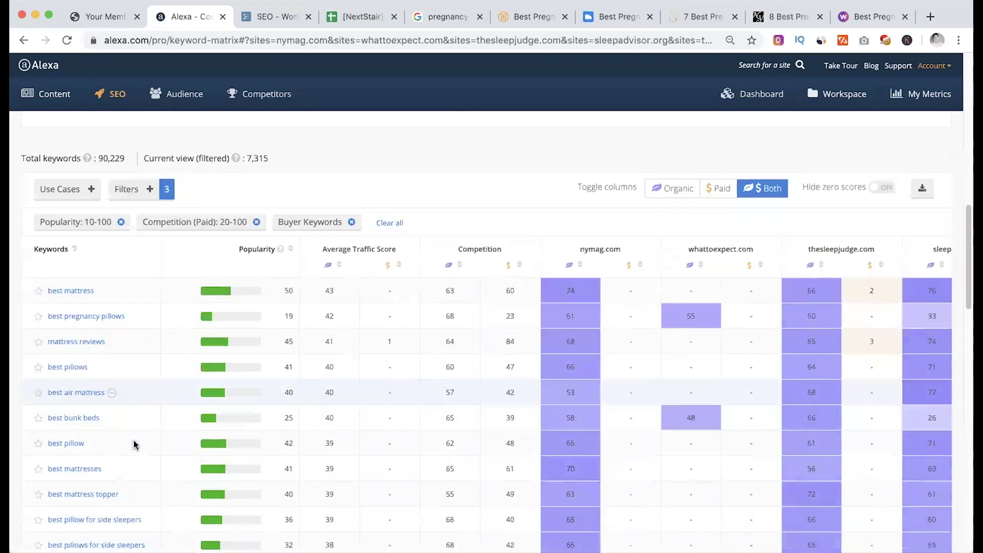
scroll(135, 445, down, 3)
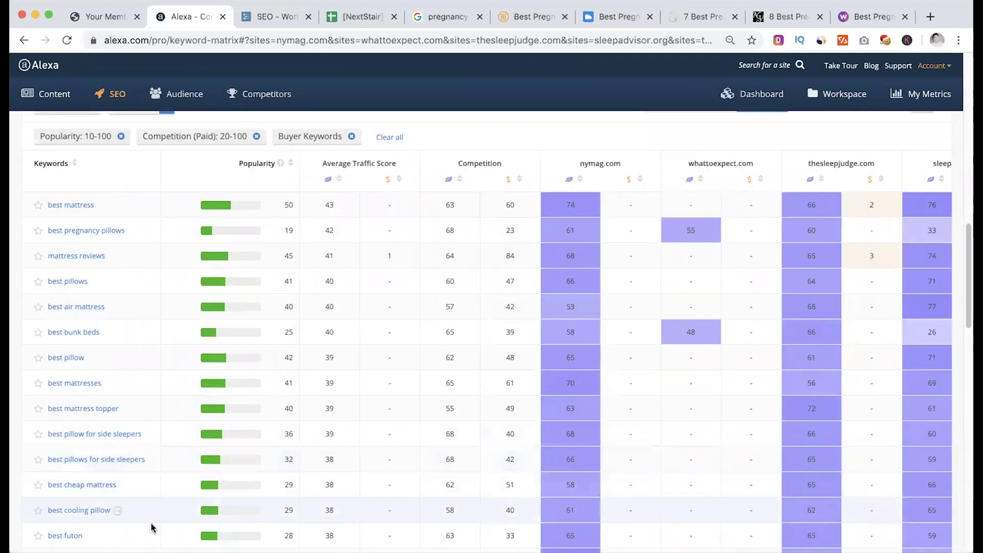
scroll(152, 528, down, 10)
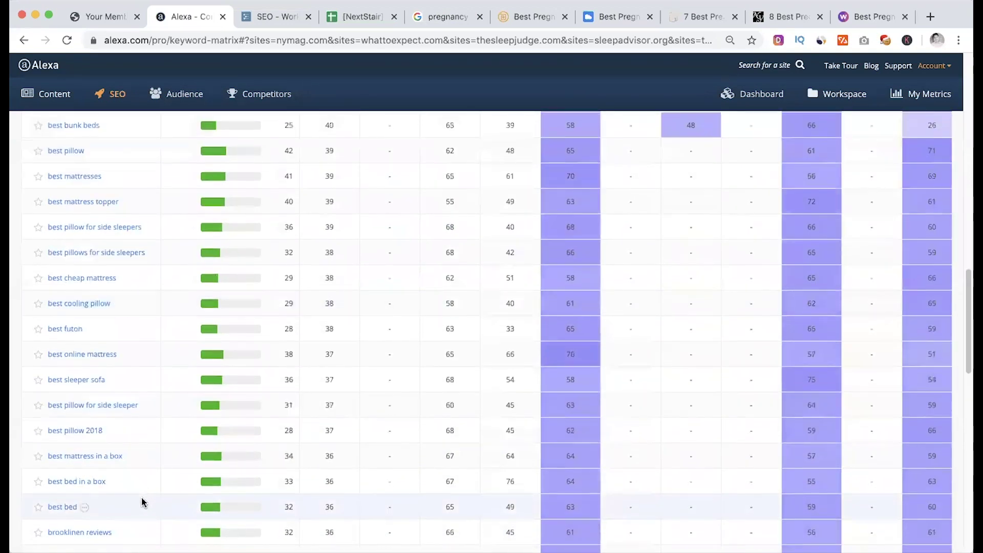
scroll(142, 503, down, 6)
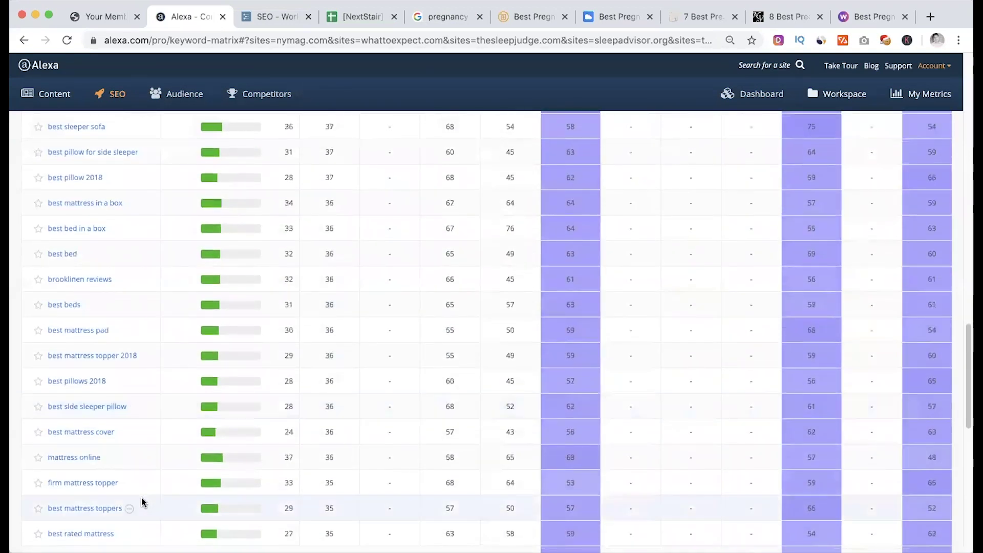
scroll(143, 503, up, 15)
scroll(144, 502, up, 15)
scroll(143, 501, down, 9)
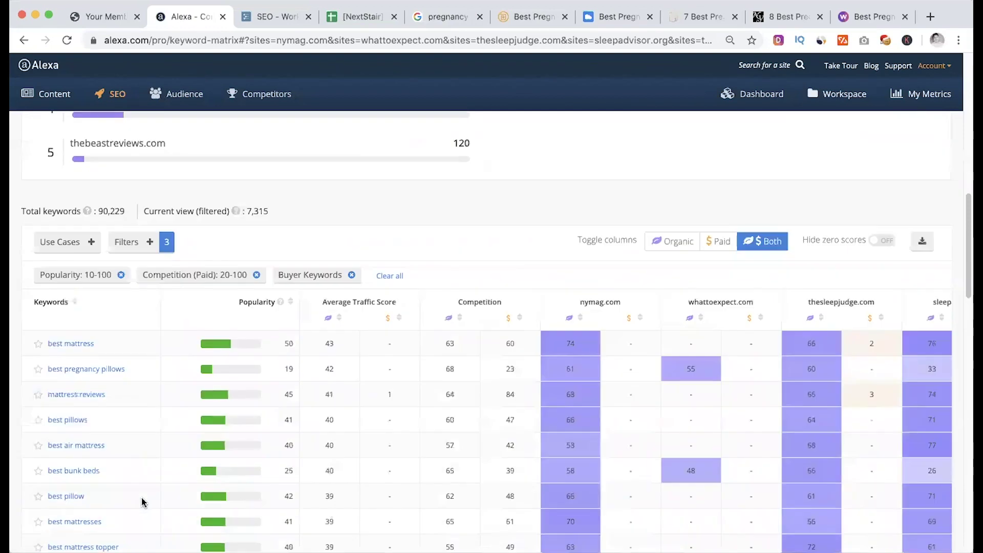
Apply 'See the most common organic keywords' (organic traffic score 30-100) and scroll the 148 results.
click(64, 242)
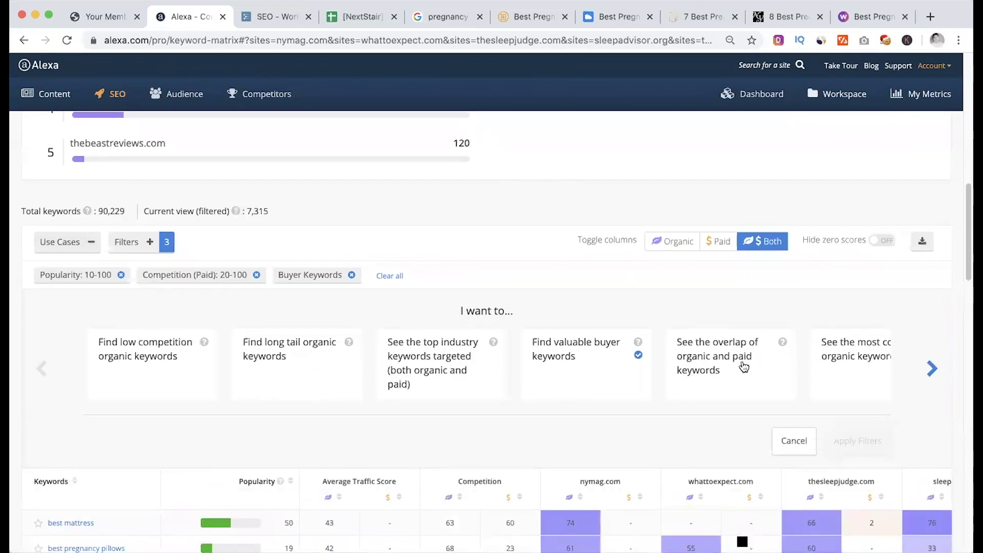
click(932, 368)
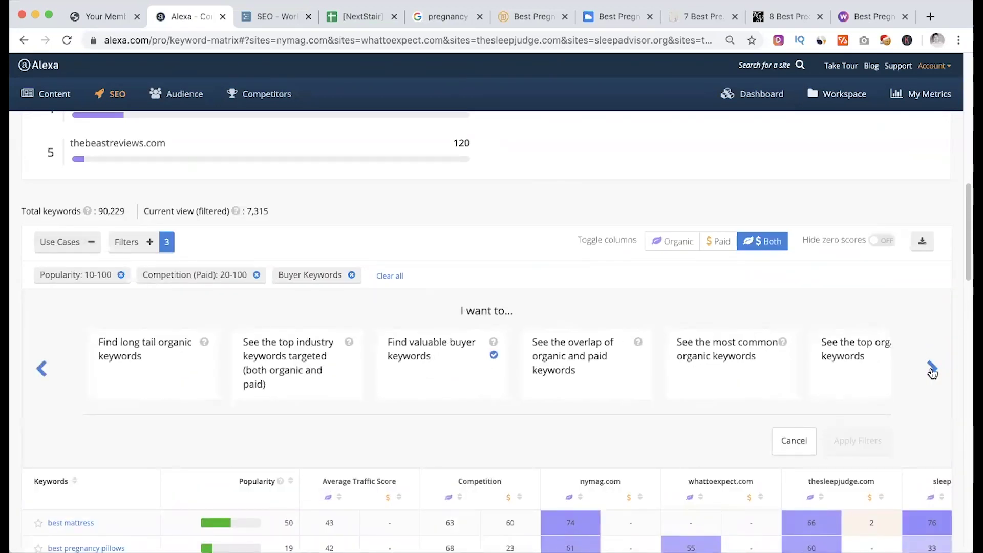
click(732, 364)
click(858, 441)
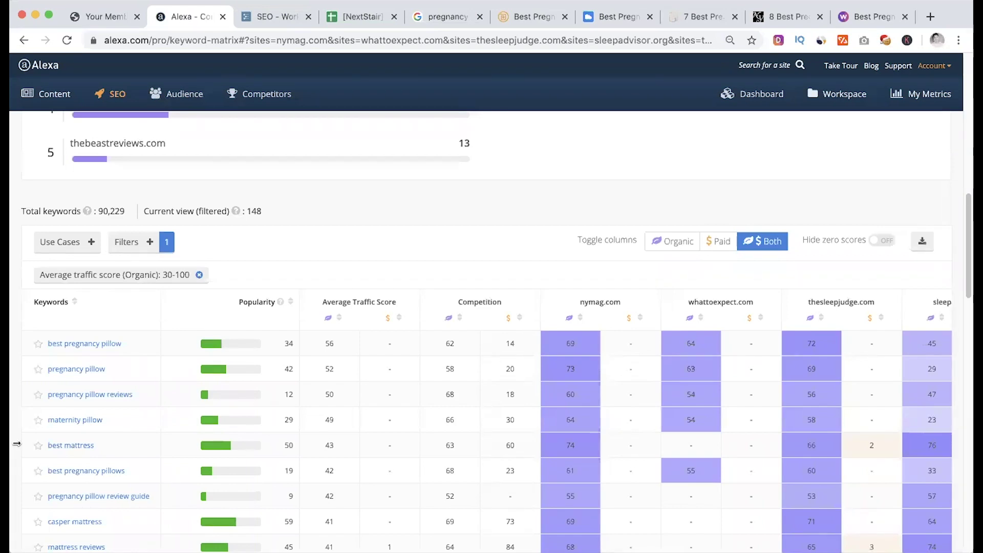
scroll(123, 430, down, 3)
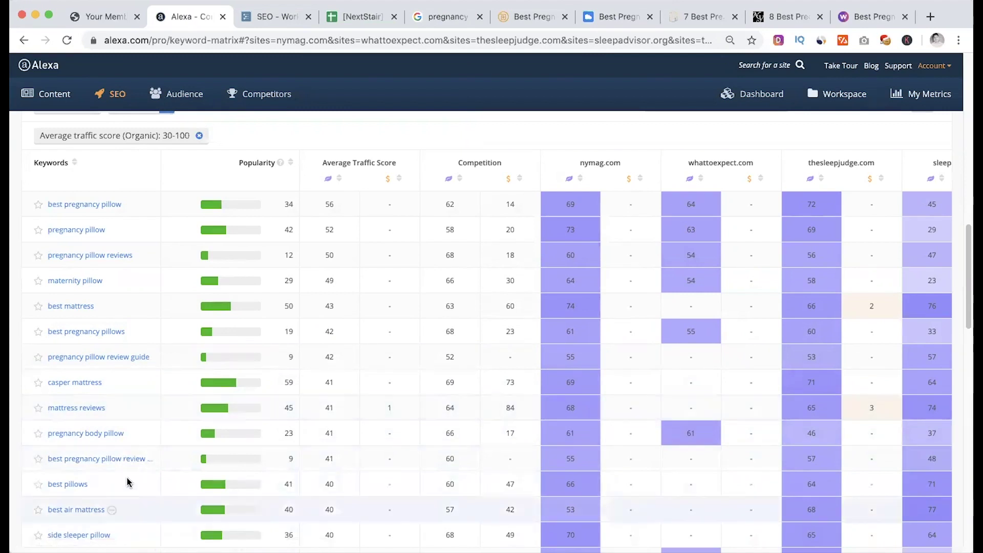
scroll(138, 482, down, 5)
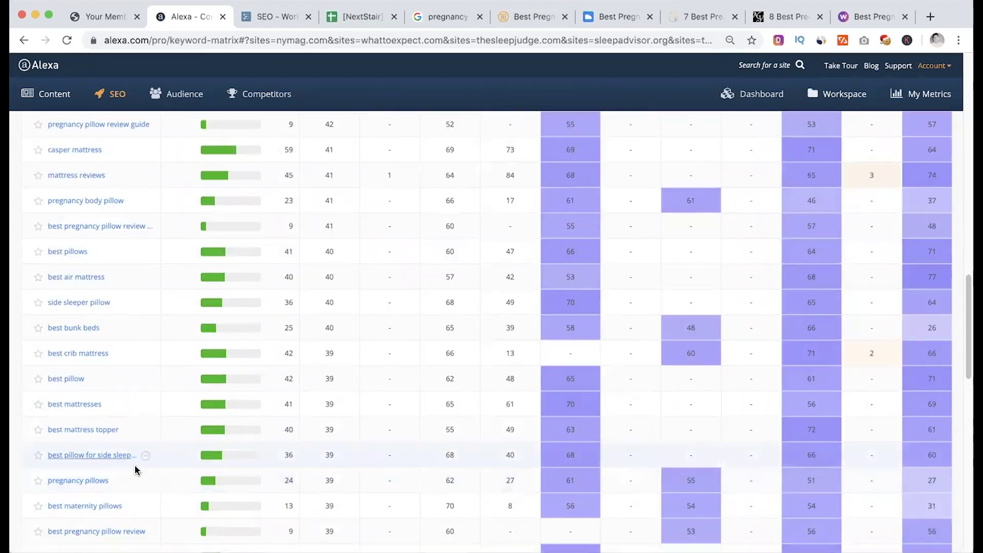
scroll(140, 479, up, 7)
Apply 'See the top organic keywords': popularity 15-100, traffic score 20-100, competition 10-100.
click(67, 241)
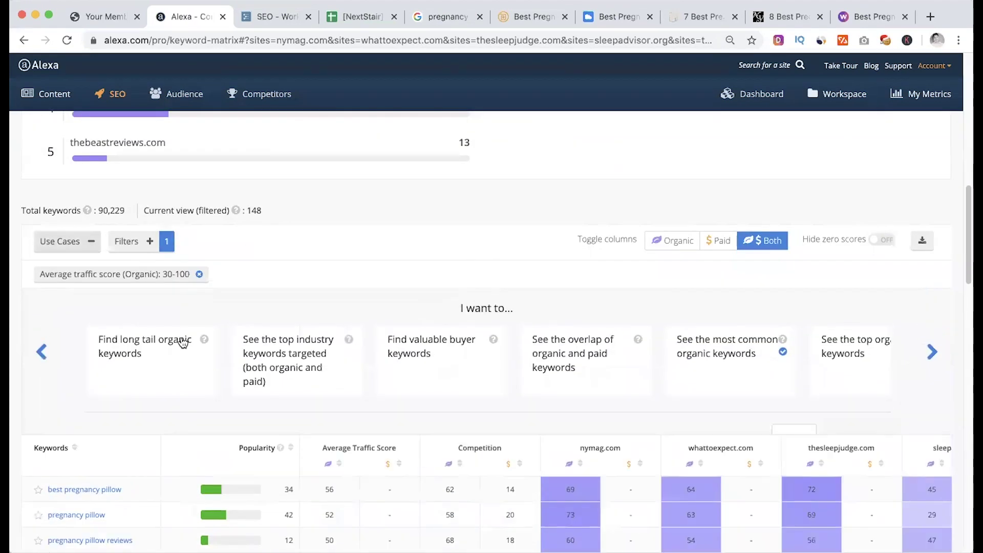
click(933, 370)
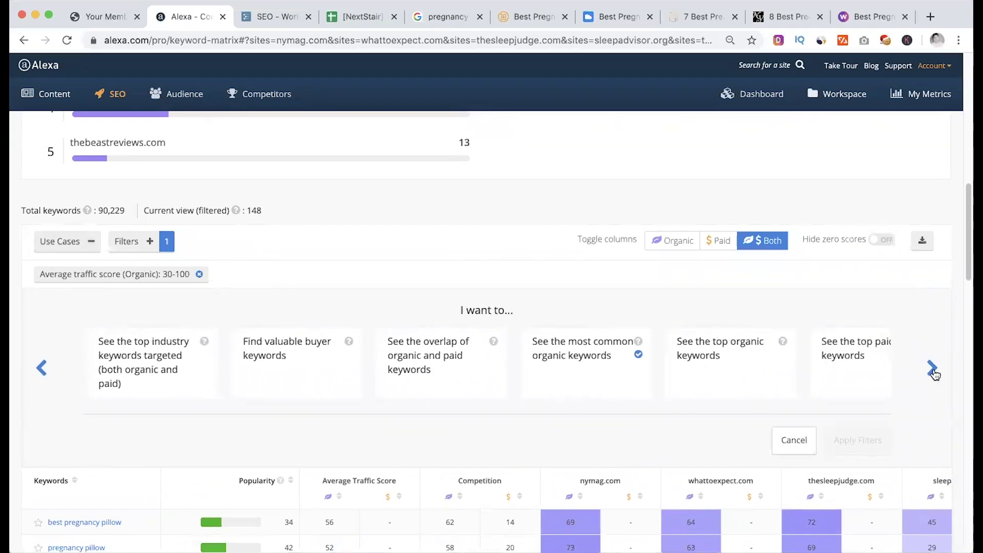
click(933, 370)
click(657, 368)
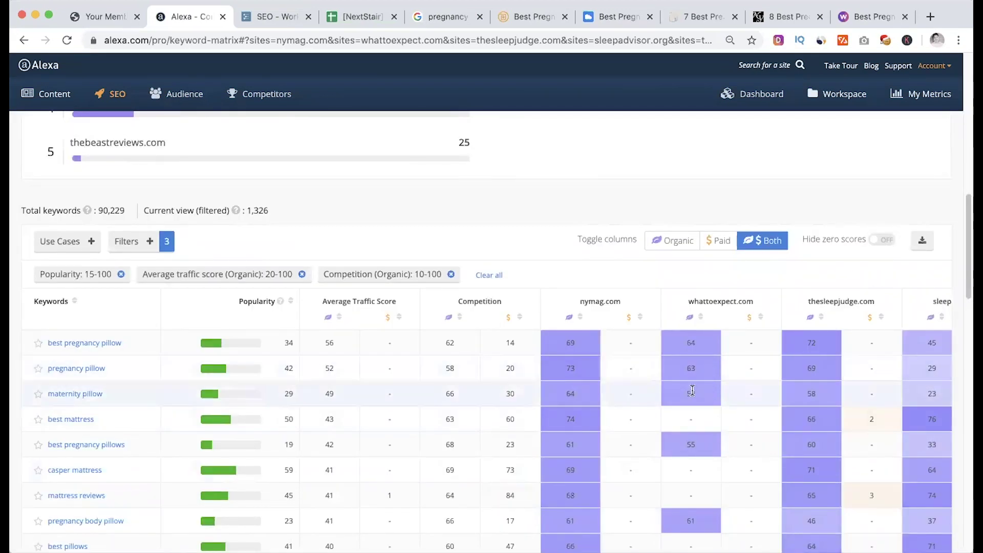
Clear all keyword filters from the five-site Competitor Keyword Matrix.
mouse_move(720, 309)
mouse_move(623, 307)
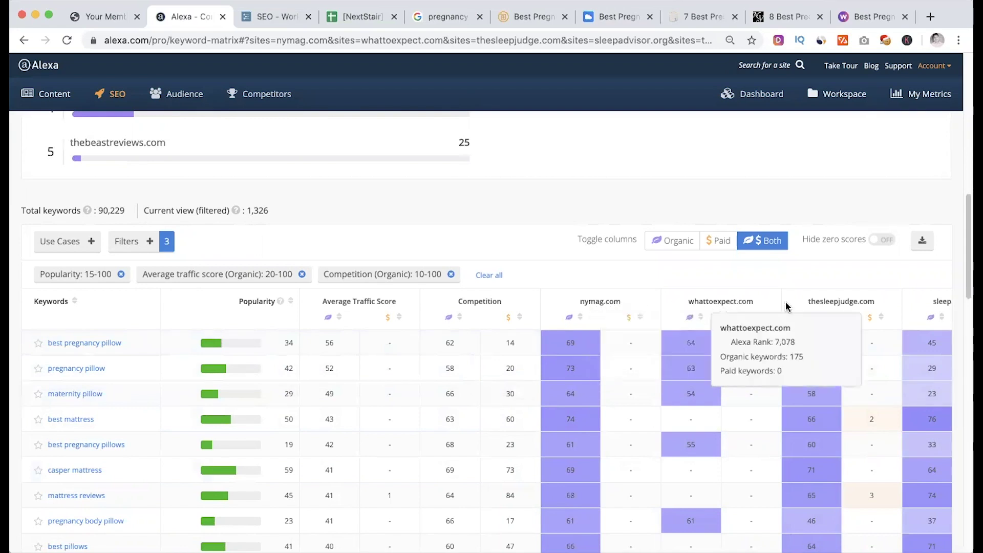
scroll(88, 431, up, 5)
scroll(88, 432, down, 1)
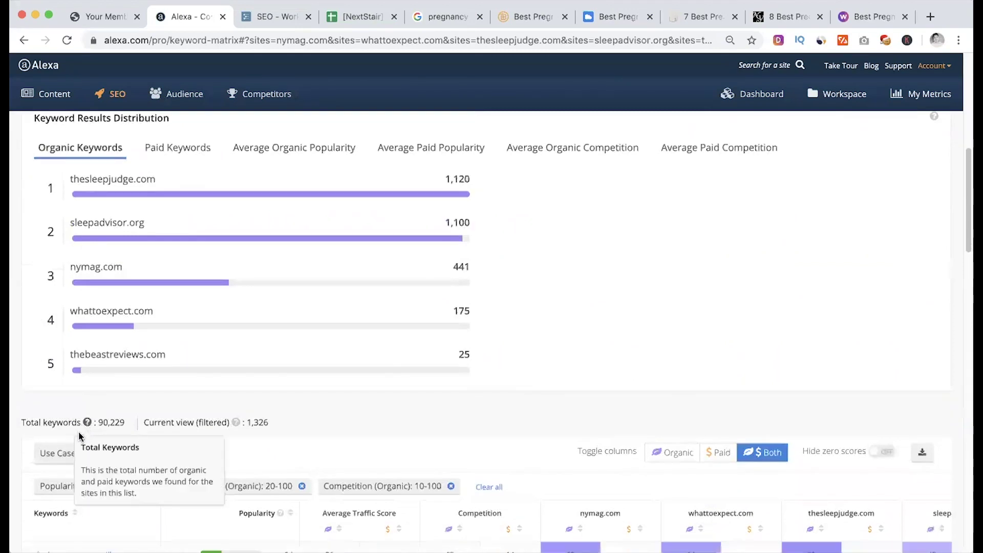
click(167, 464)
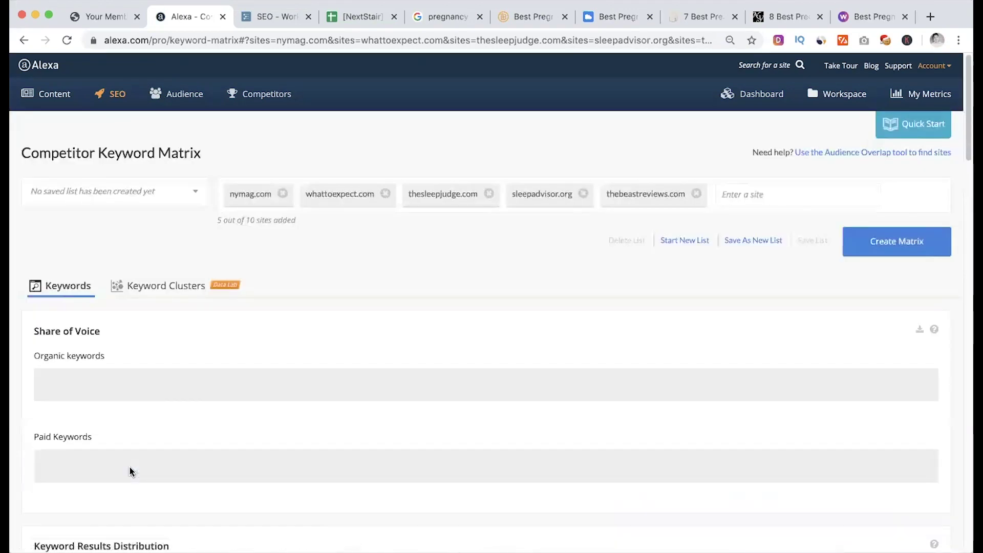
Expand Alexa's keyword filter panel to show every range at 0–100, briefly checking the tracking spreadsheet.
scroll(202, 380, down, 5)
scroll(200, 382, down, 2)
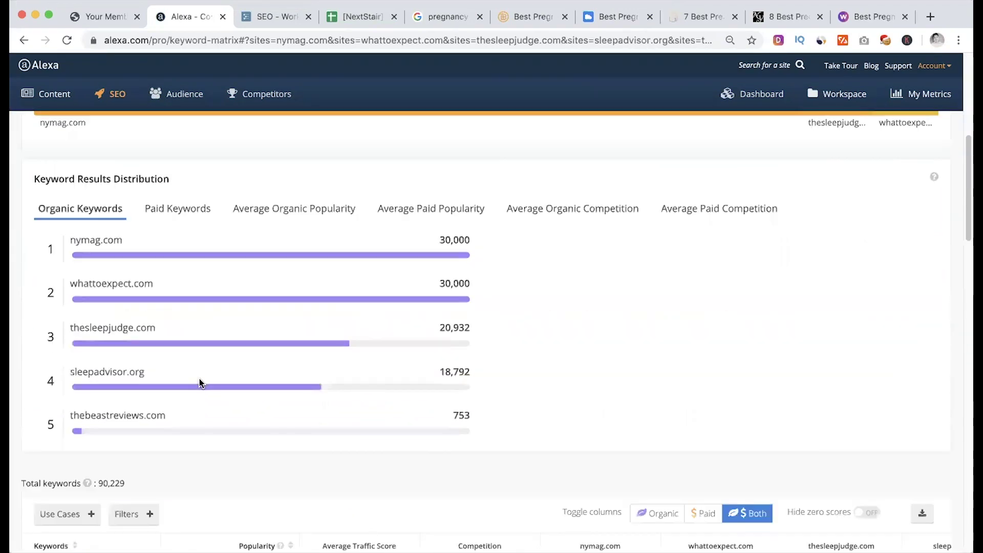
click(147, 510)
scroll(299, 457, down, 5)
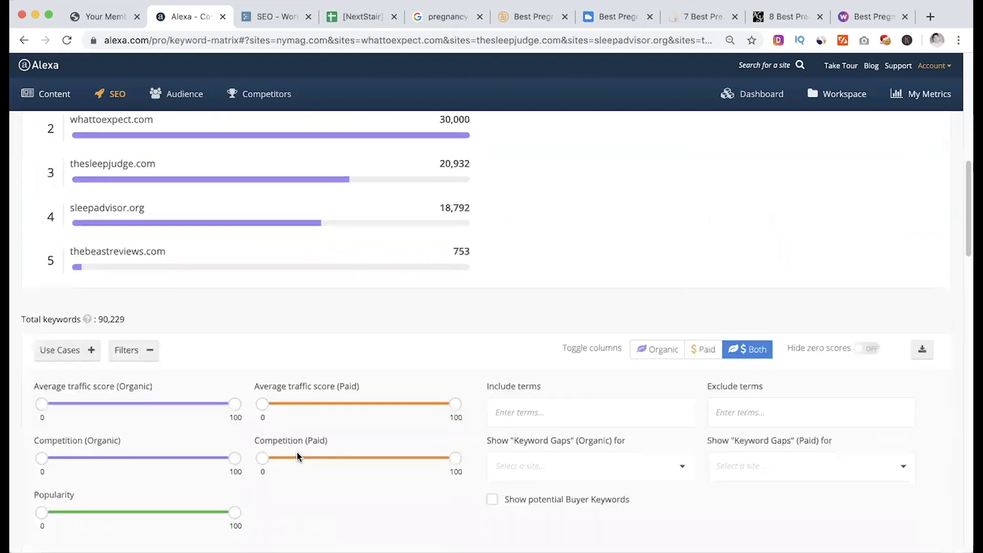
key(super+4)
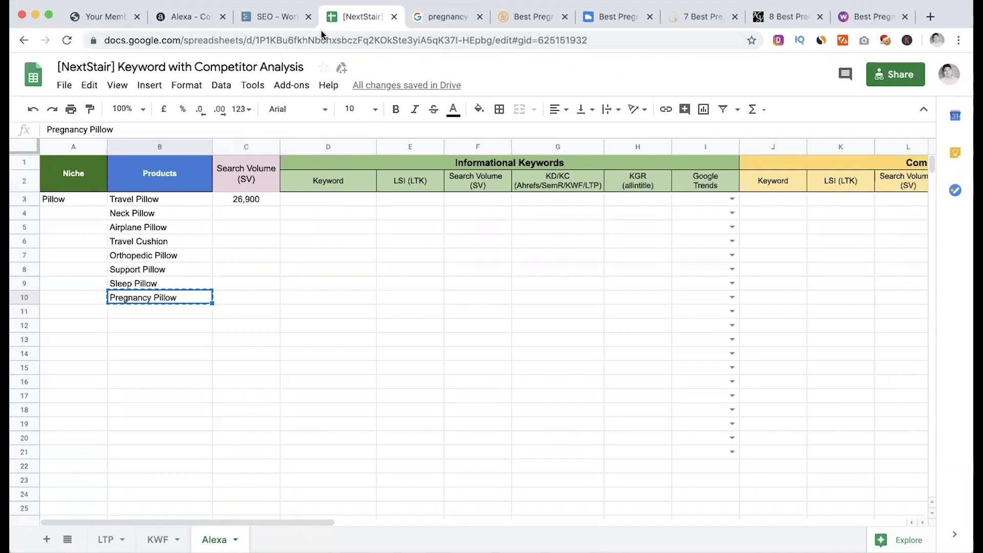
key(super+2)
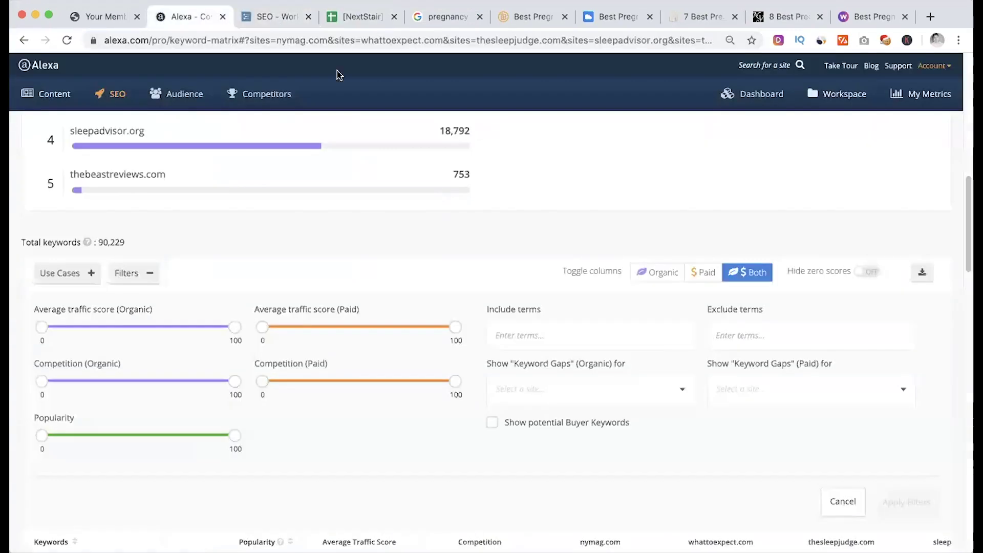
Filter the keyword matrix to include the term 'Pregnancy Pillow', which returns no results.
click(751, 388)
click(532, 337)
text(Pregnancy Pillow)
click(905, 503)
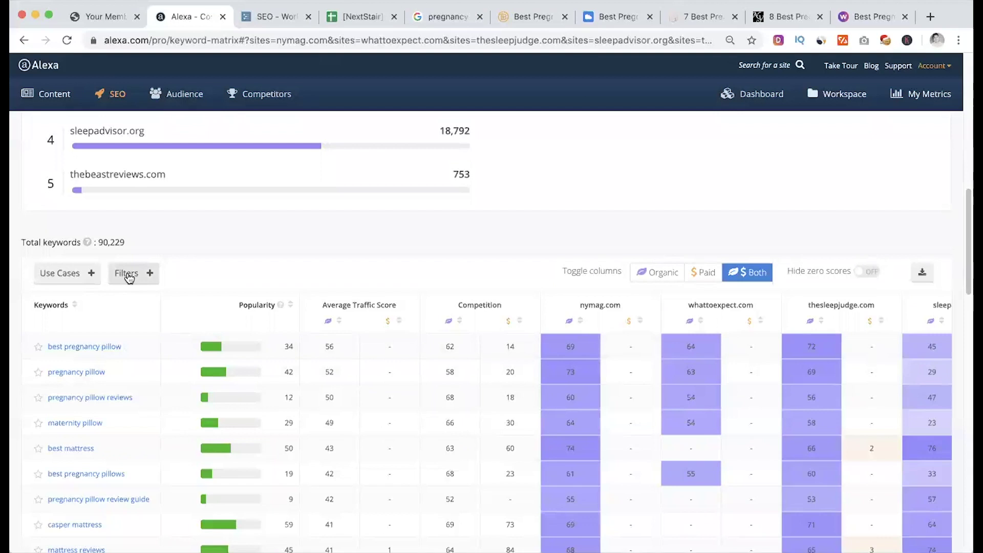
Set keyword filter ranges to Competition (Organic) 0–49 and Popularity 44–100.
click(129, 278)
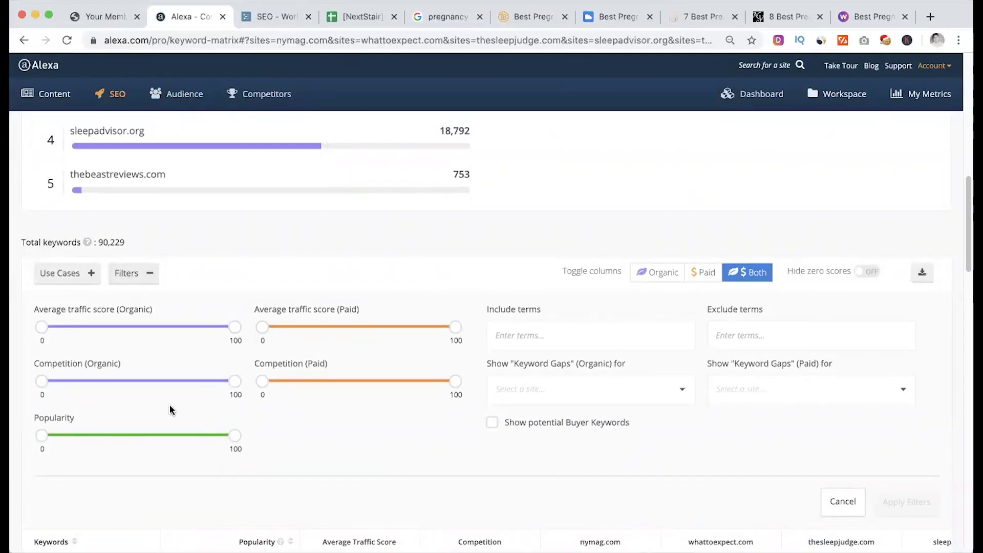
scroll(170, 409, down, 1)
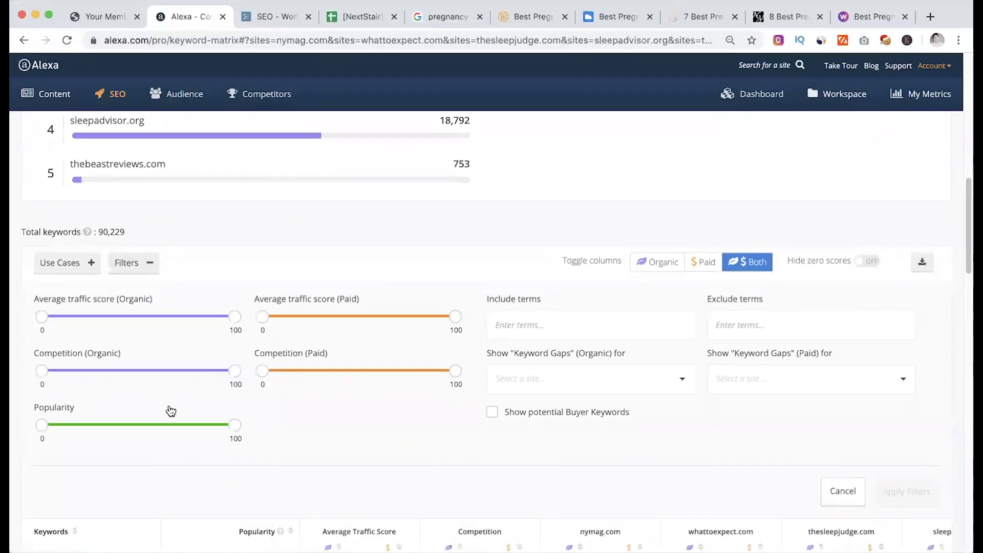
drag(235, 373, 135, 379)
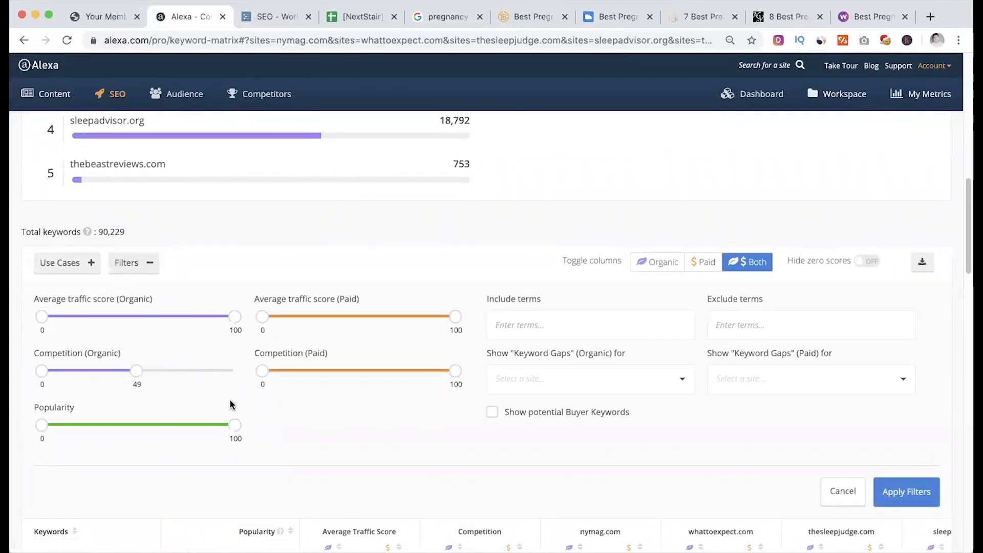
scroll(231, 405, down, 2)
drag(43, 404, 125, 409)
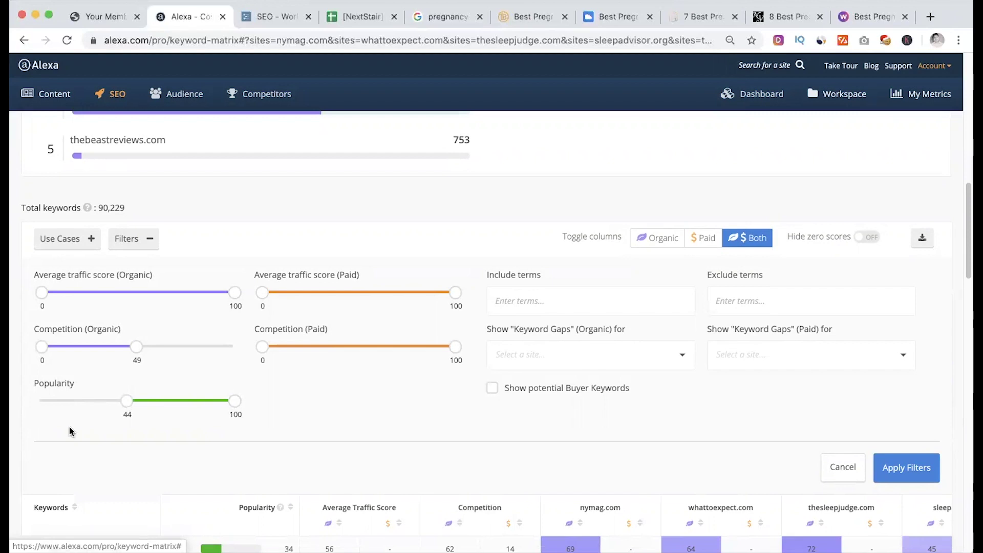
key(Return)
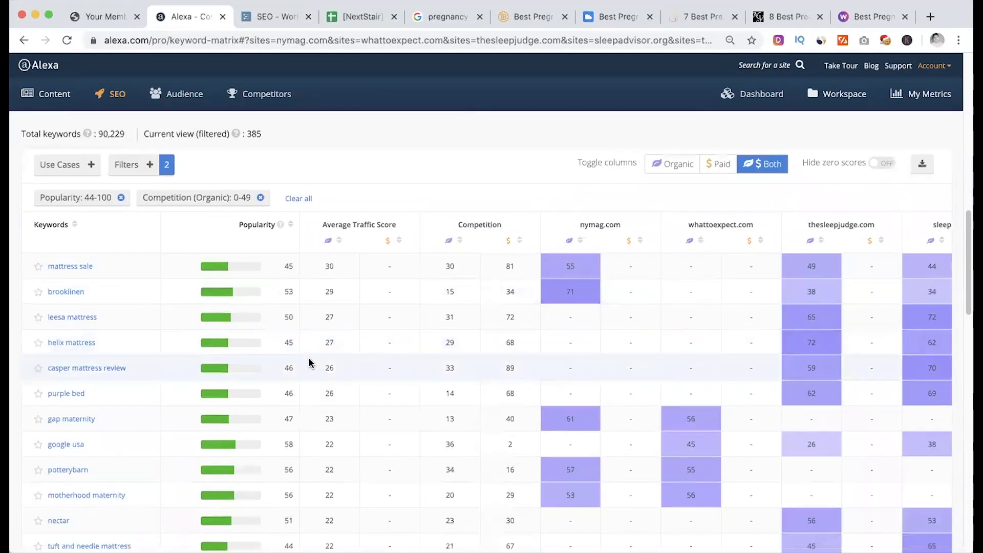
scroll(377, 428, down, 4)
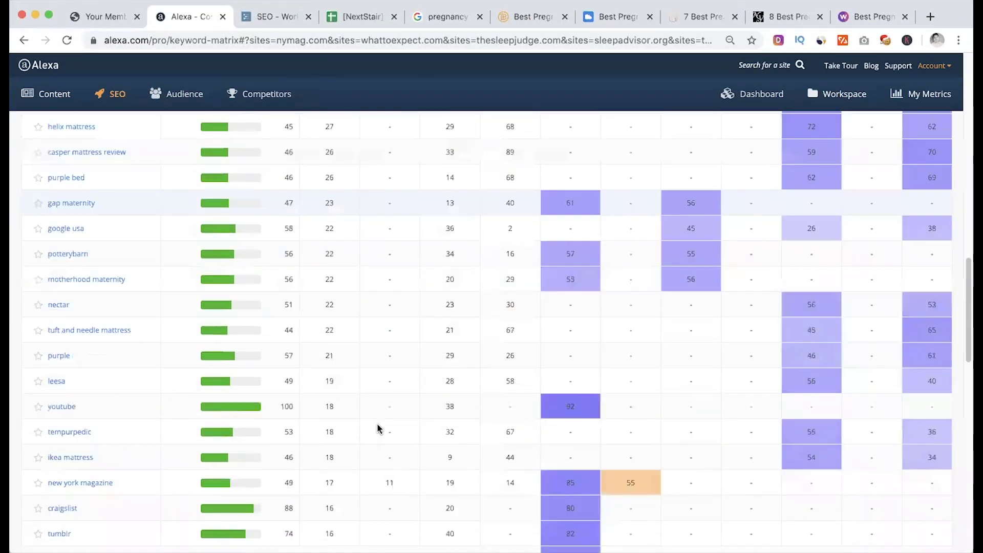
scroll(376, 422, up, 8)
scroll(374, 416, down, 5)
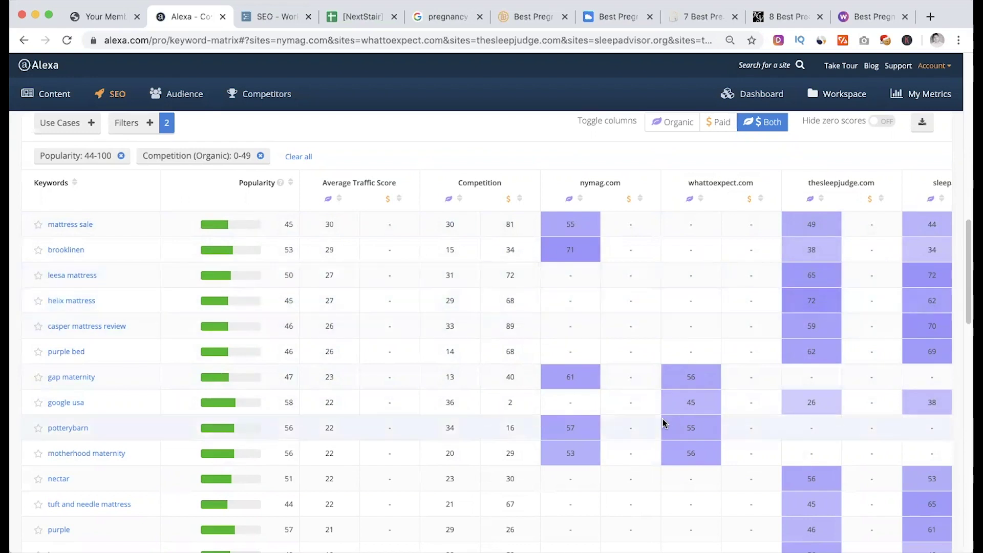
scroll(696, 289, up, 6)
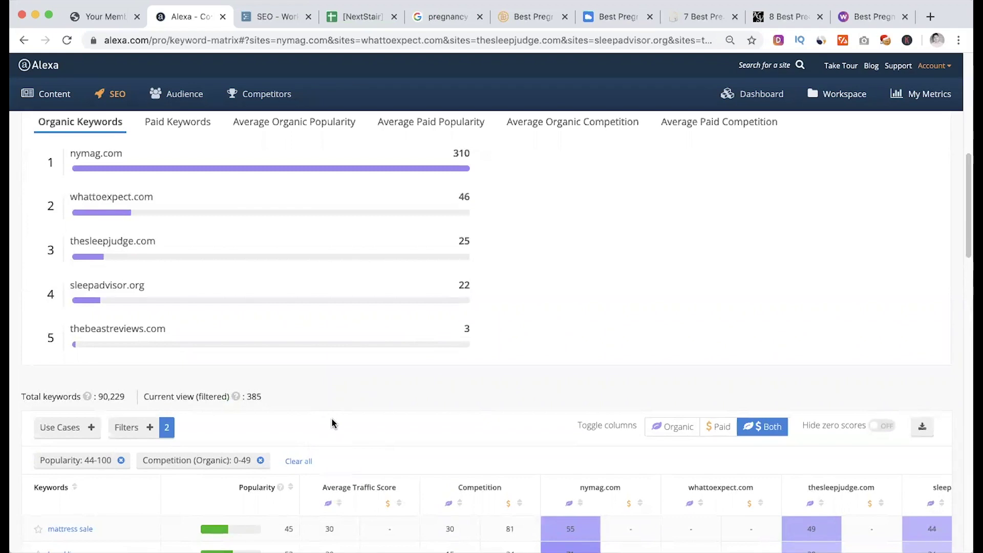
key(super+minus)
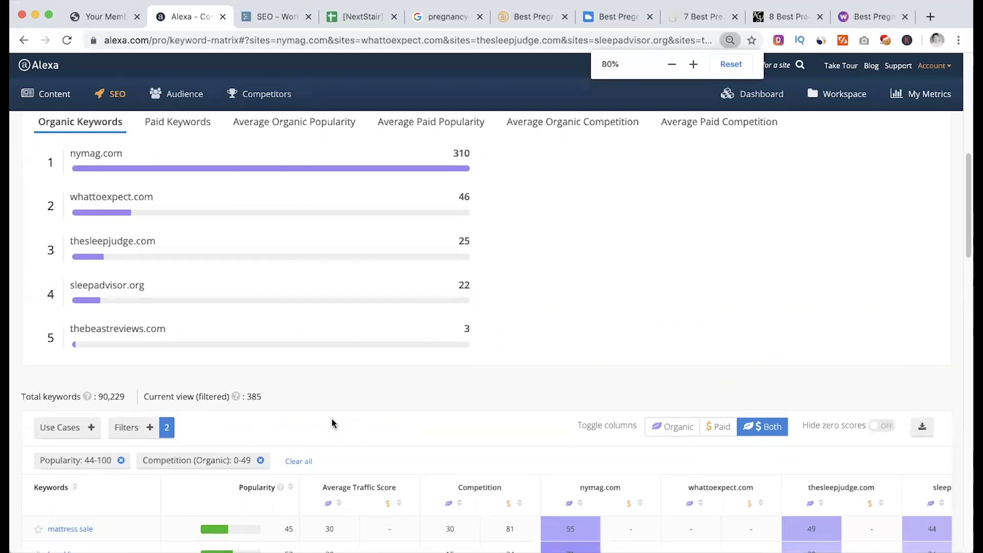
key(super+minus)
scroll(377, 369, down, 3)
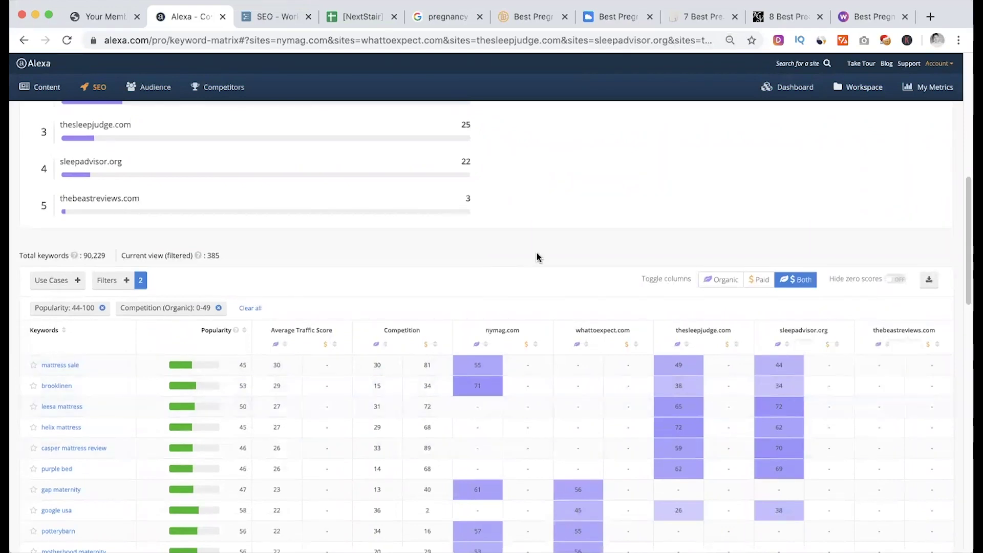
key(super+equal)
key(super+equal)
key(super+equal)
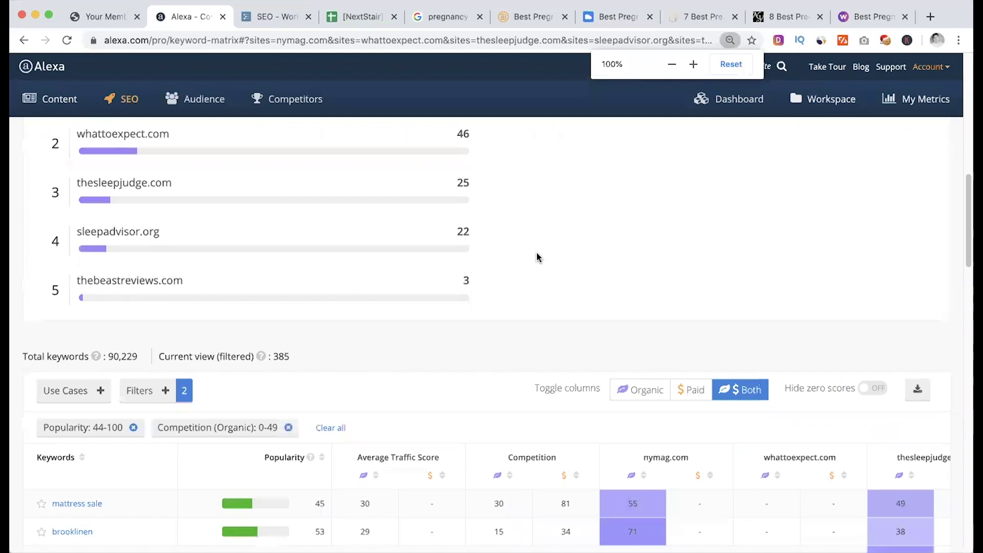
scroll(313, 359, up, 10)
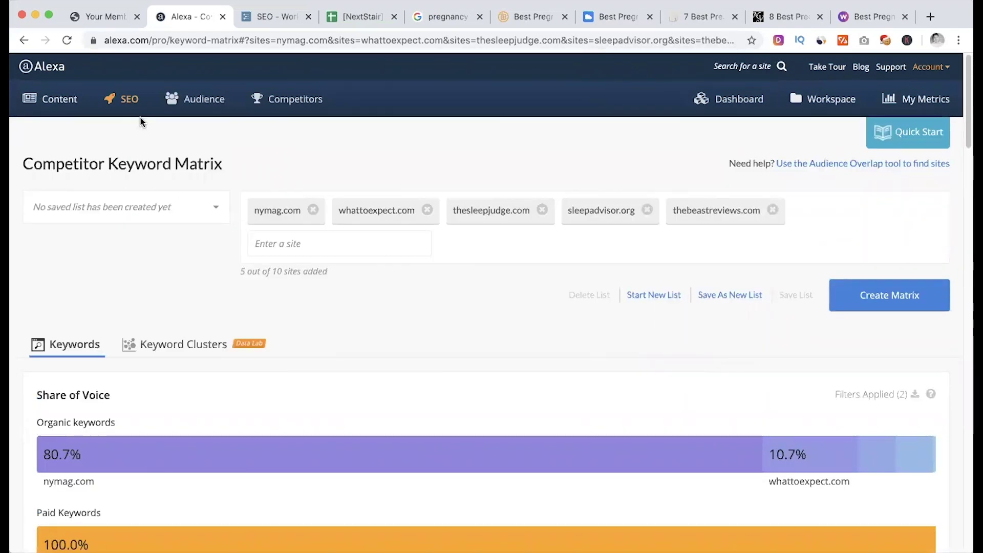
Open the Keyword Difficulty Tool and browse its 9,222 electric bike keyword opportunities.
mouse_move(130, 112)
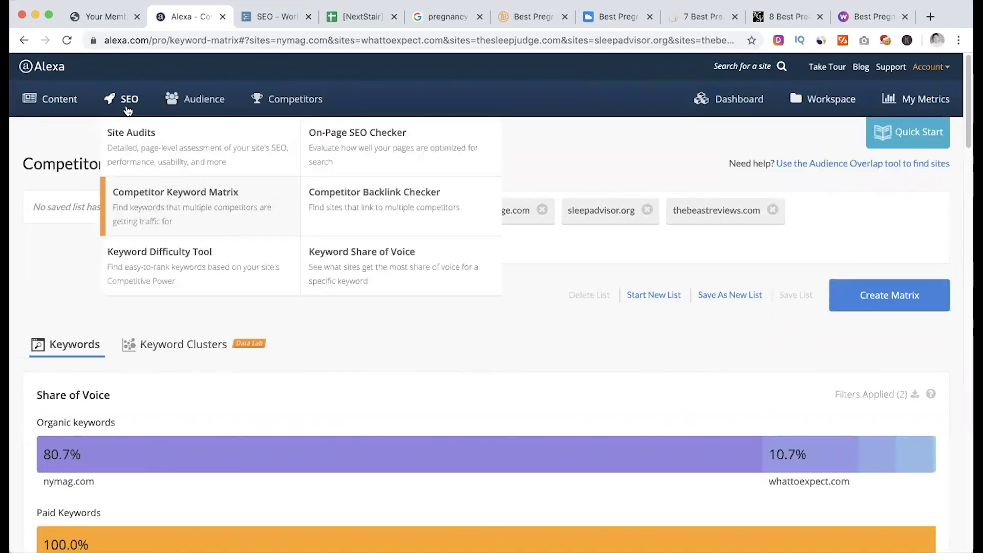
click(189, 269)
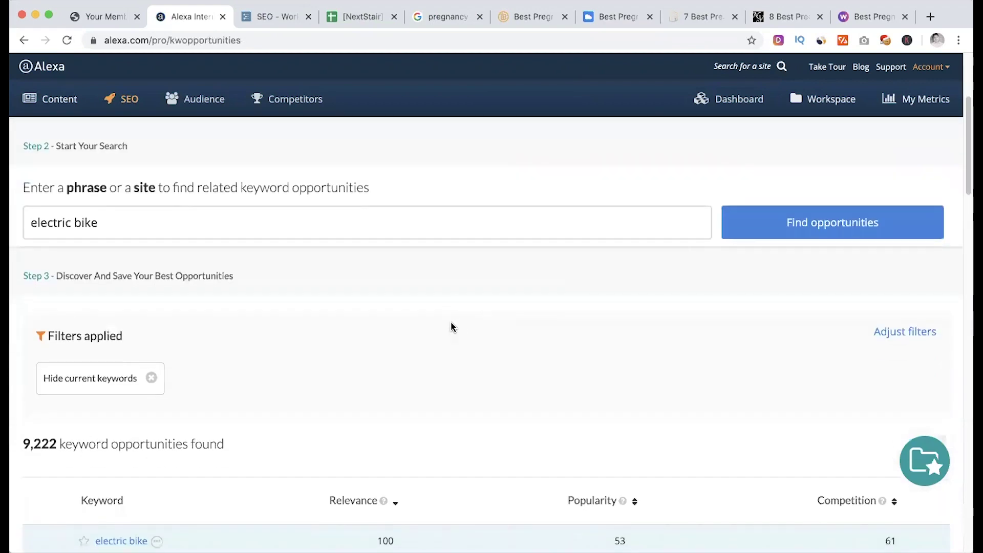
click(146, 223)
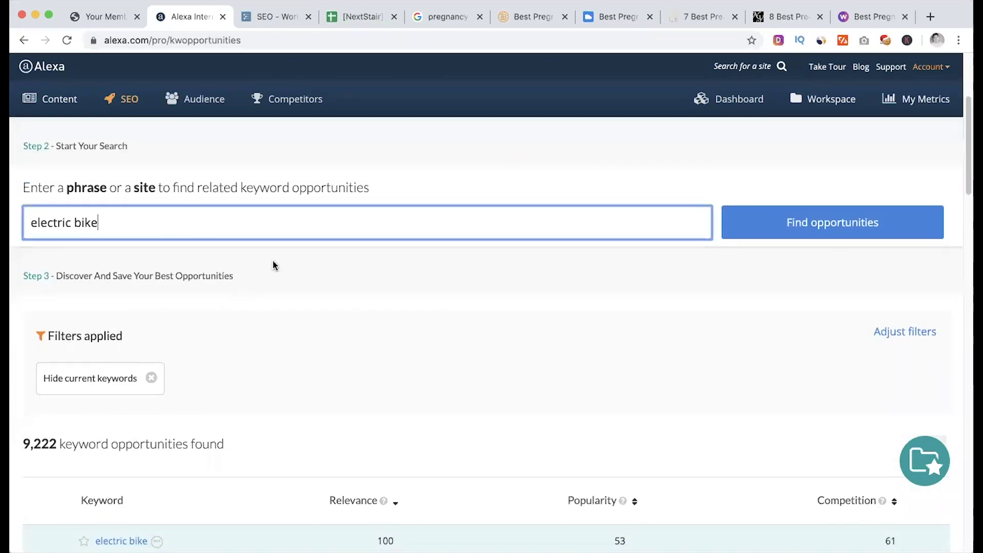
scroll(275, 310, down, 15)
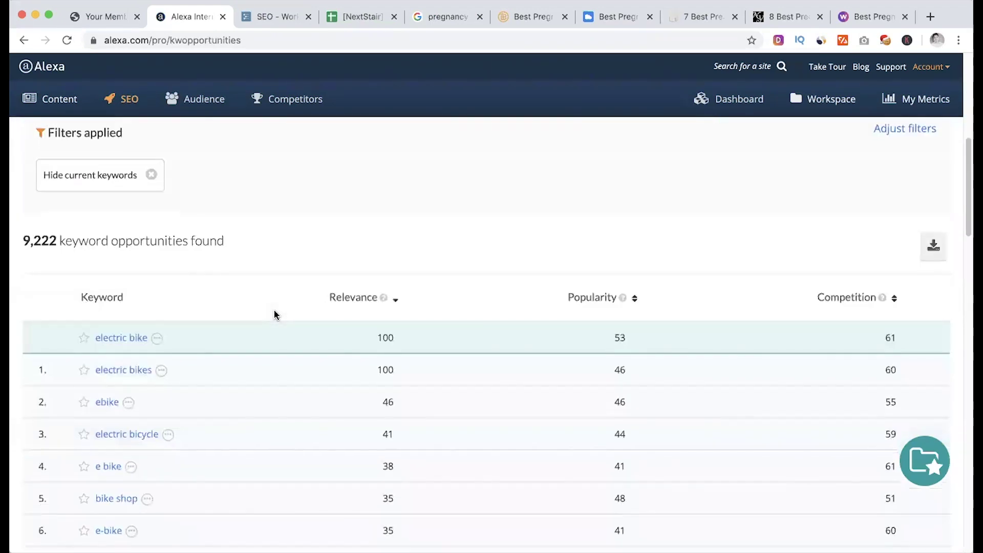
scroll(274, 313, up, 20)
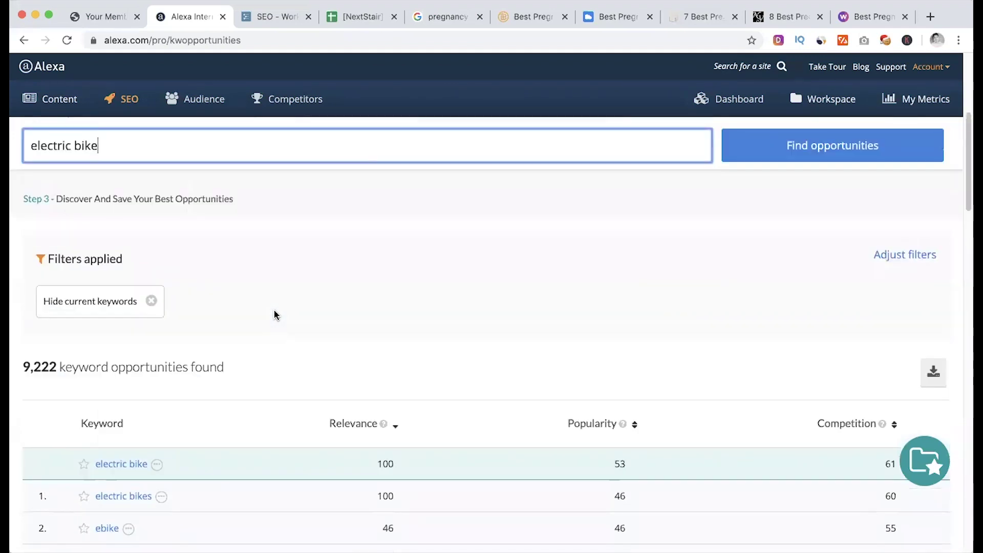
mouse_move(121, 98)
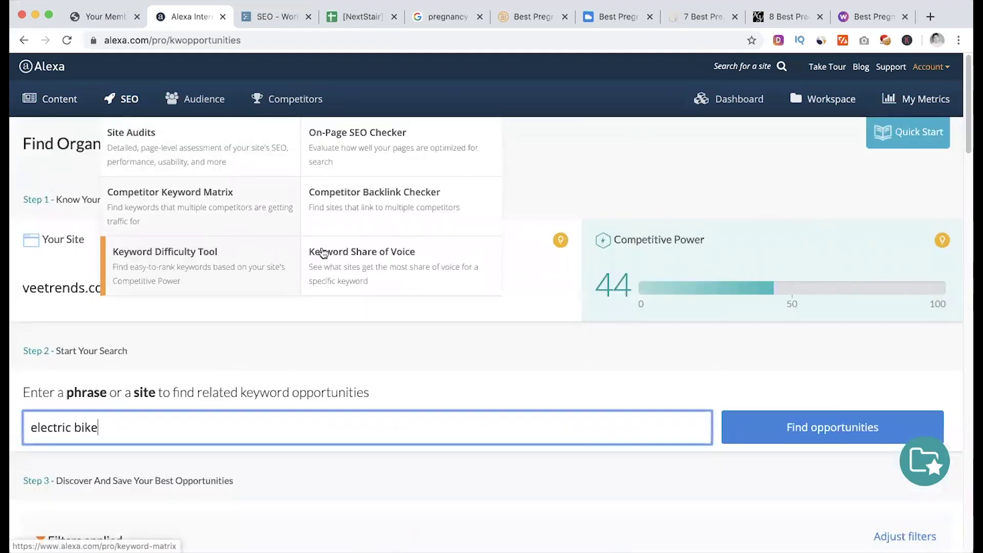
Run Keyword Share of Voice for 'Pregnancy Pillow' and open pregnancypillow.com's site keywords in a new tab.
click(371, 266)
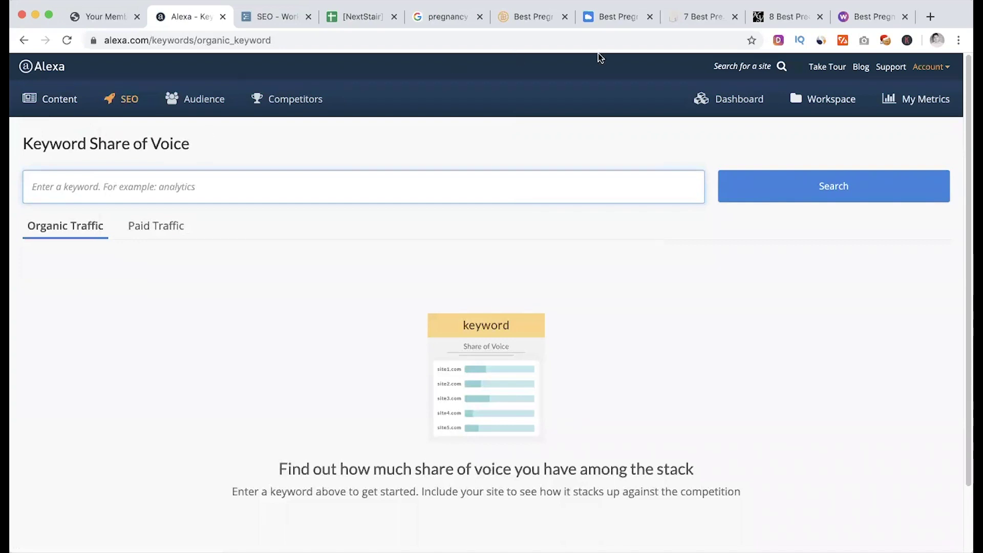
click(353, 17)
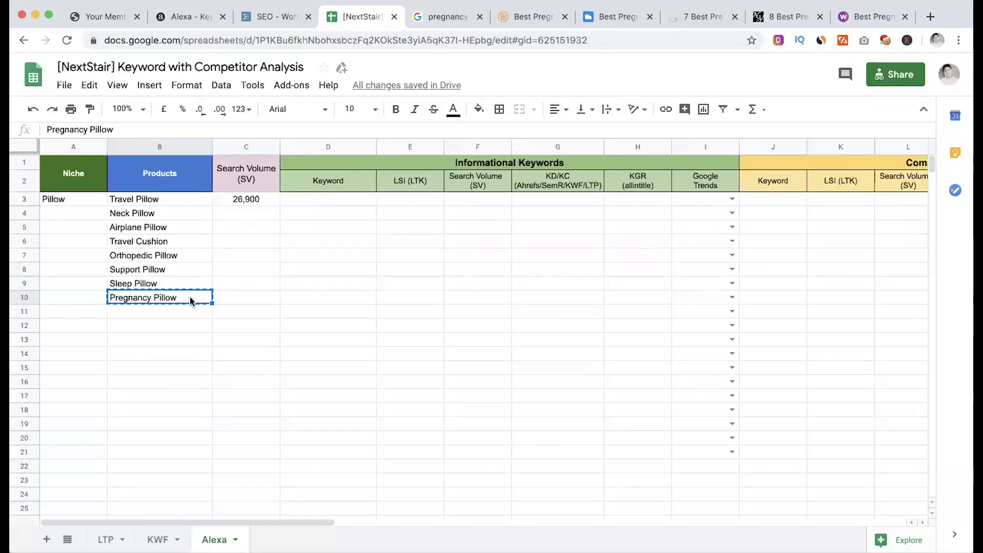
click(188, 17)
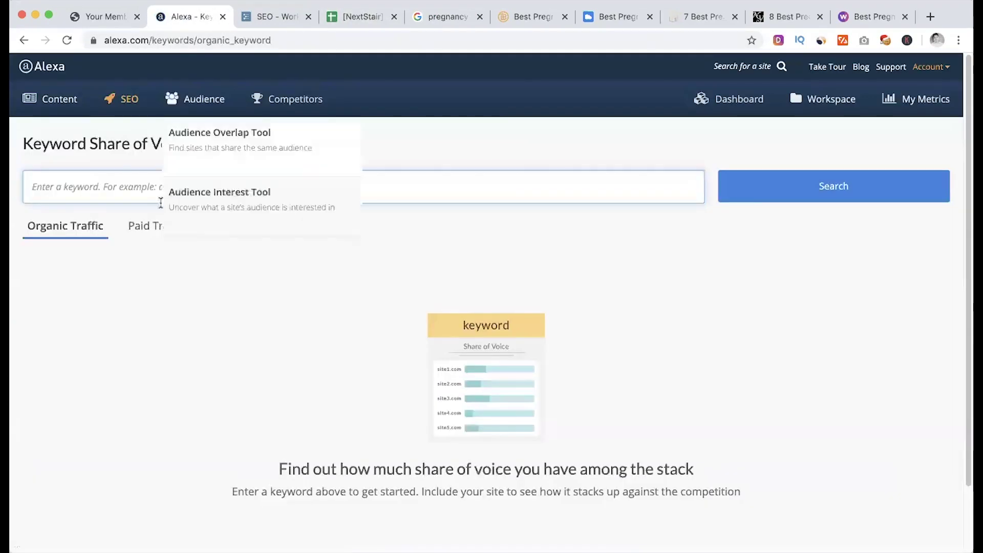
text(Pregnancy Pillow)
click(817, 188)
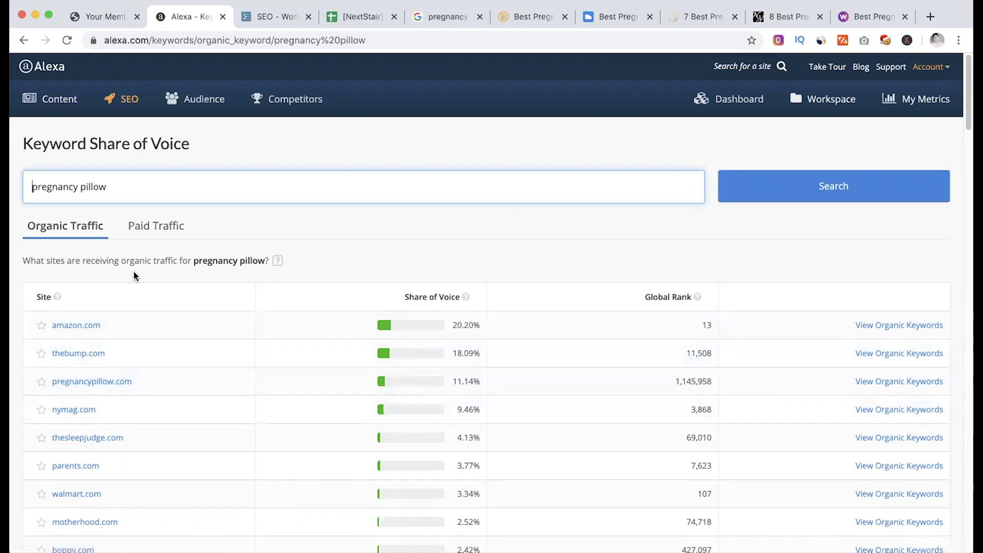
click(893, 381)
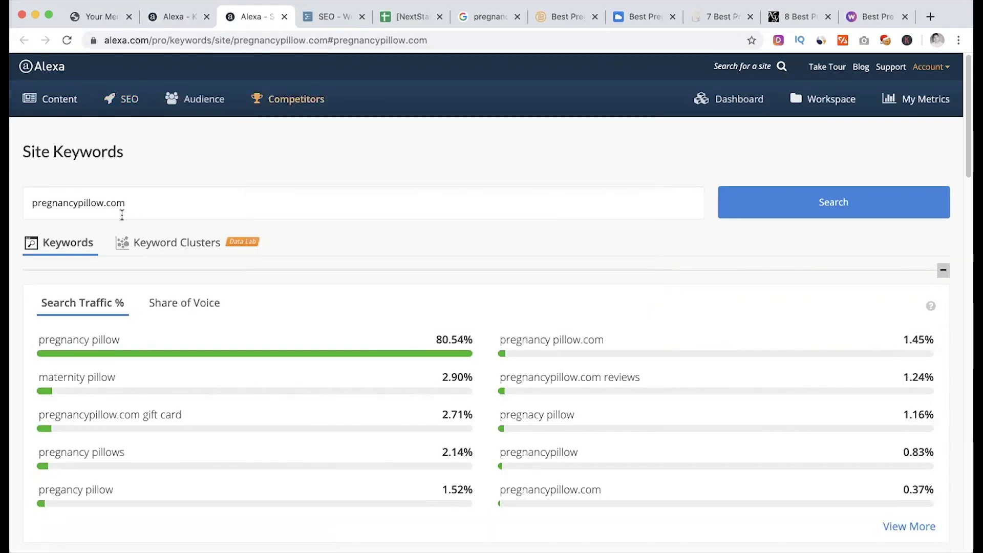
Review all 229 sites in the pregnancy pillow share-of-voice results, led by amazon.com at 20.20%.
click(173, 17)
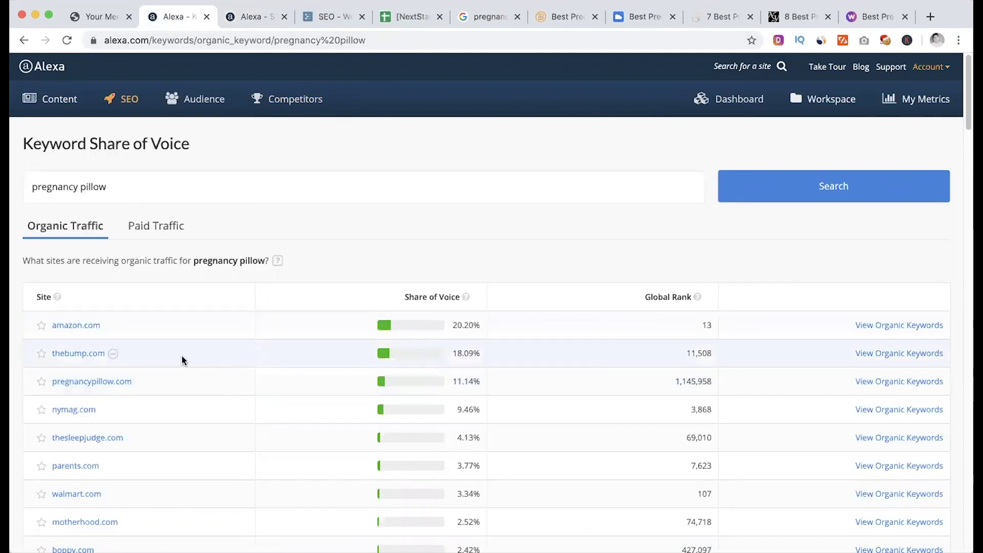
scroll(183, 360, down, 1)
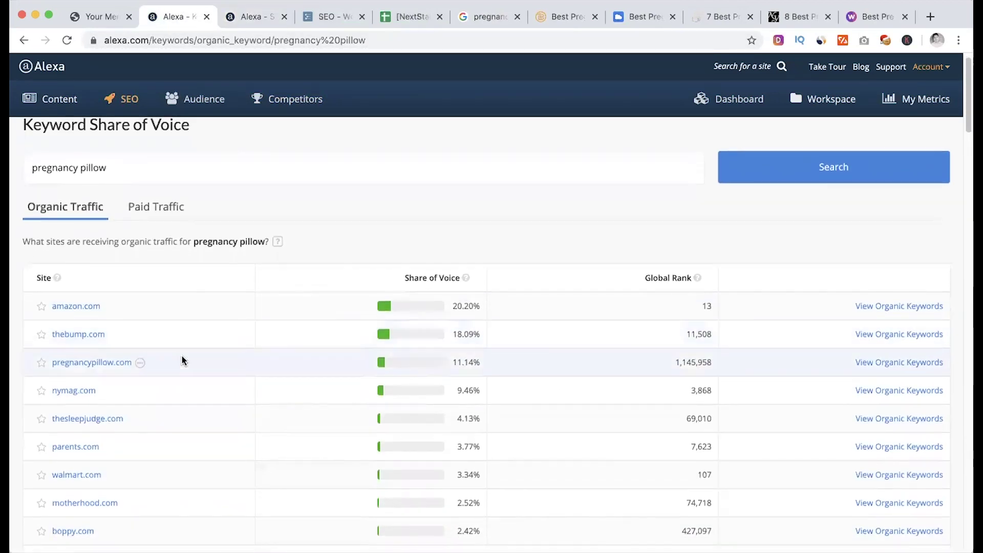
scroll(183, 360, down, 2)
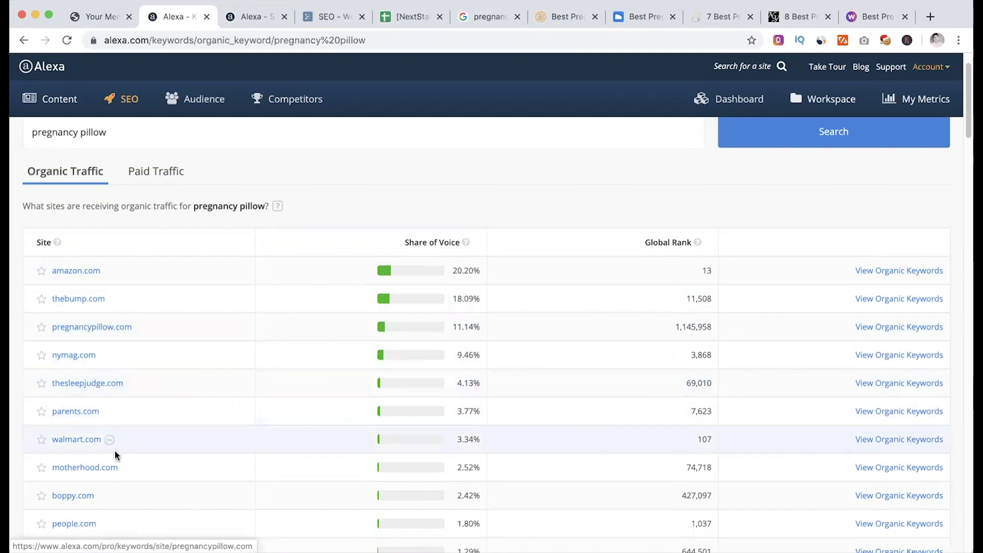
scroll(149, 463, down, 1)
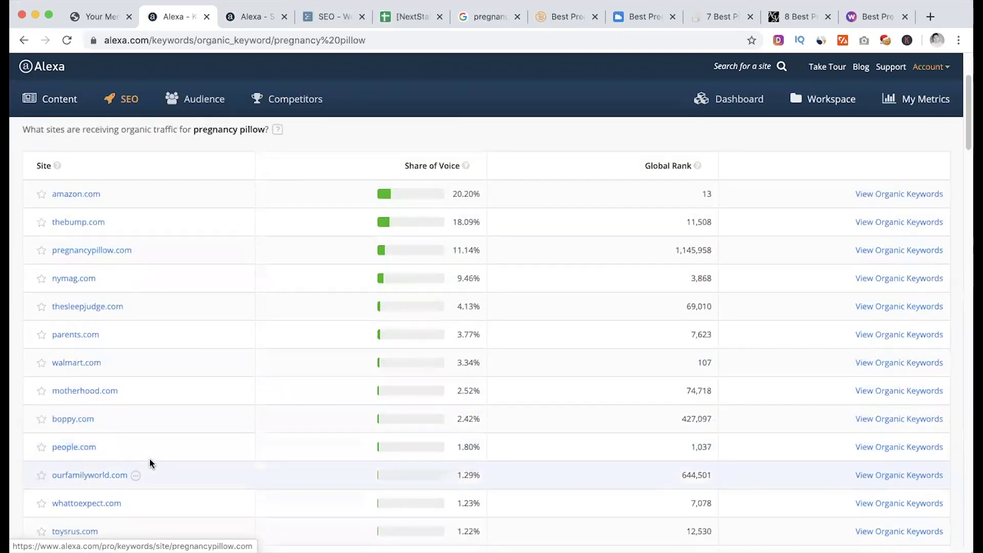
scroll(150, 445, up, 3)
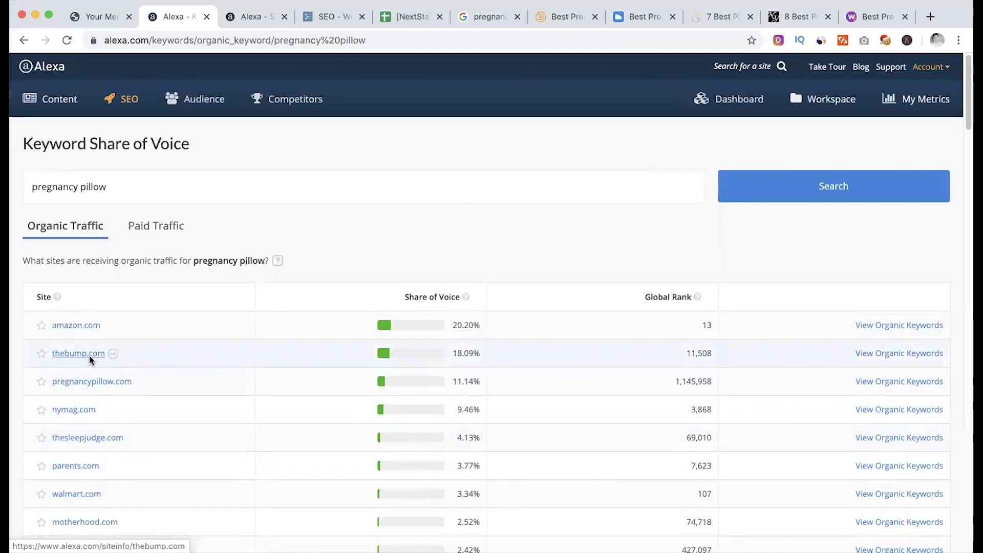
scroll(201, 365, down, 15)
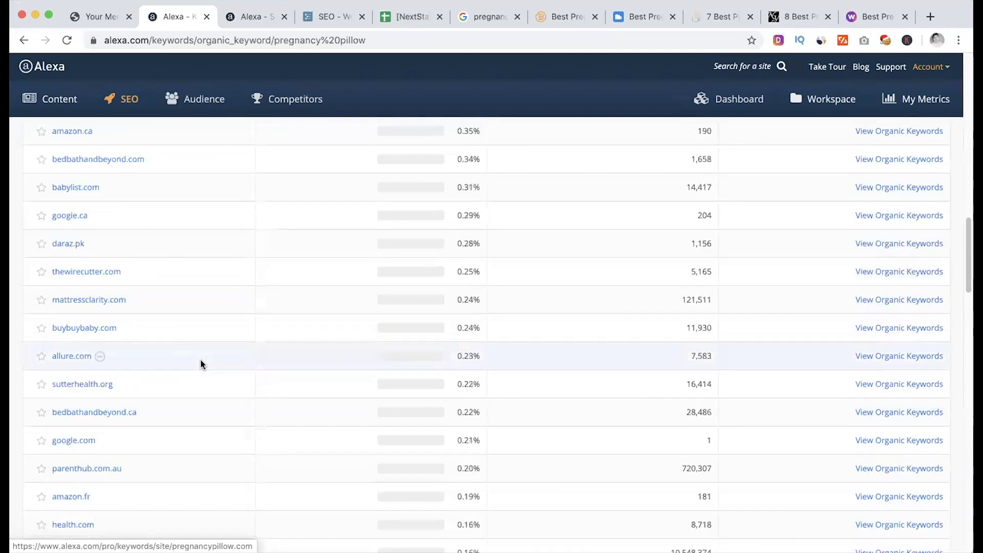
scroll(201, 365, down, 7)
scroll(201, 365, down, 15)
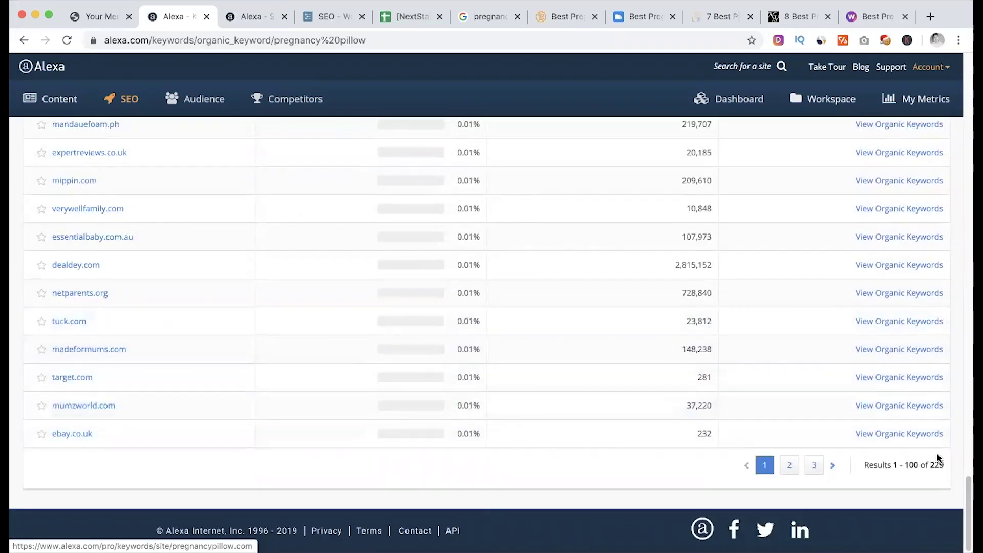
key(Home)
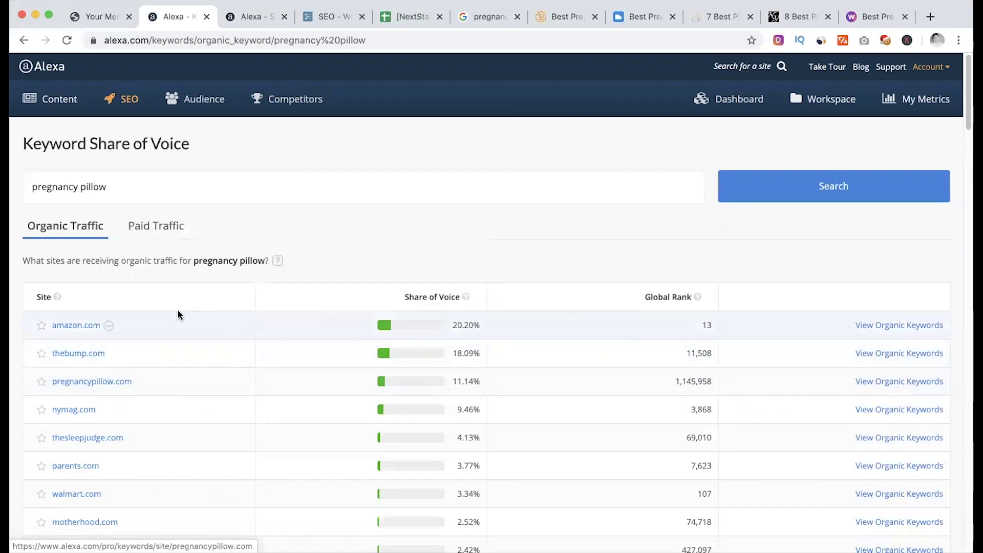
Select the LSI cells E3:E11 in the spreadsheet, then return to the share-of-voice results.
click(414, 16)
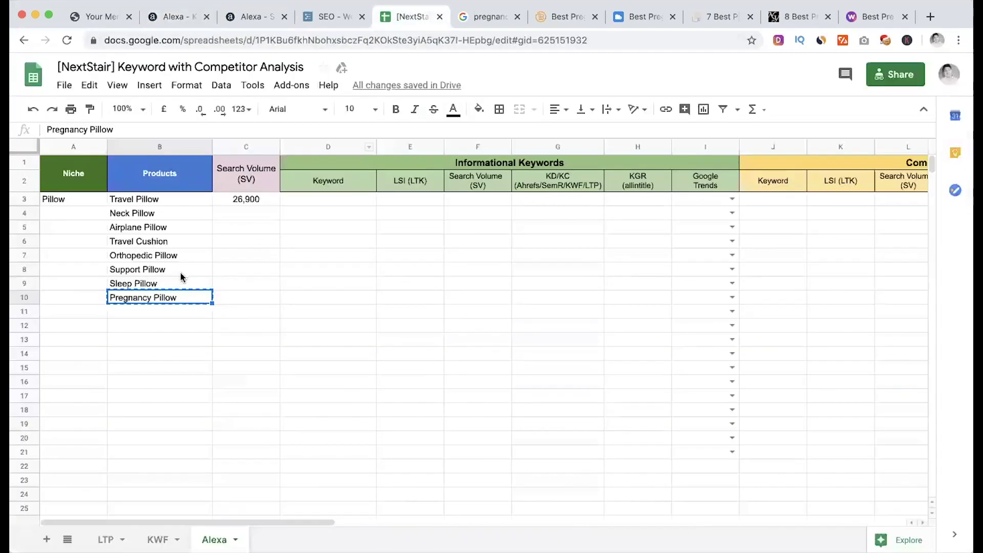
drag(415, 204, 416, 314)
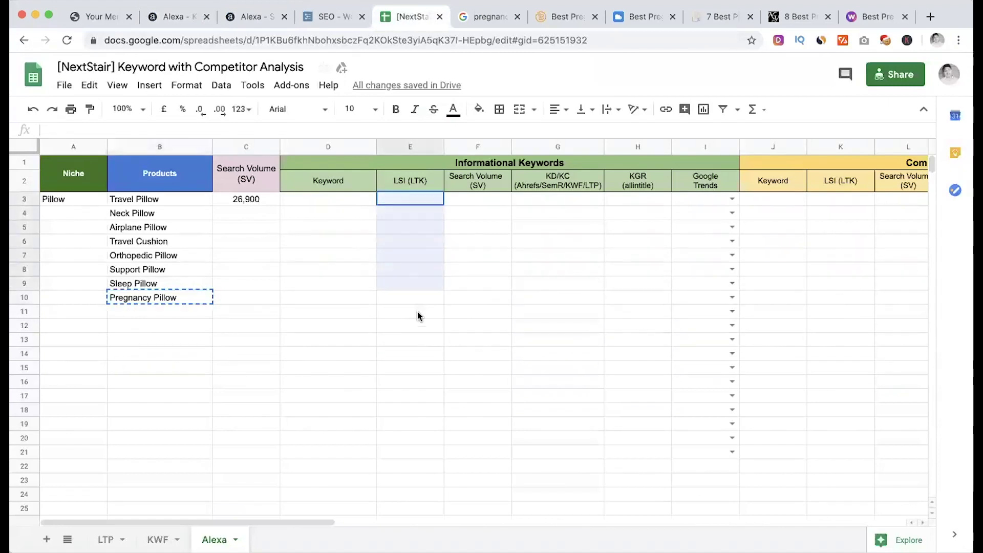
click(176, 19)
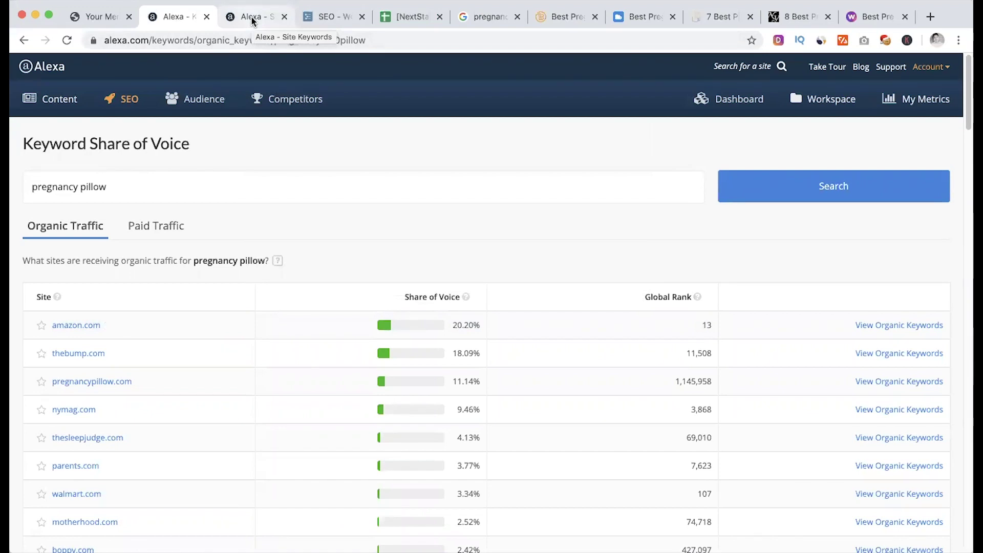
Open the Site Keywords report for pregnancypillow.com from the Competitors menu.
mouse_move(128, 106)
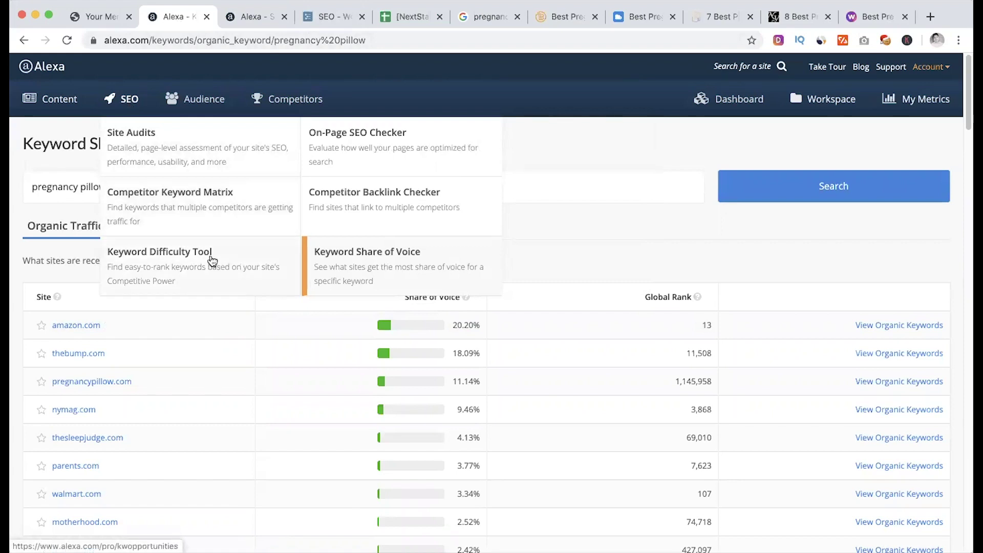
mouse_move(296, 113)
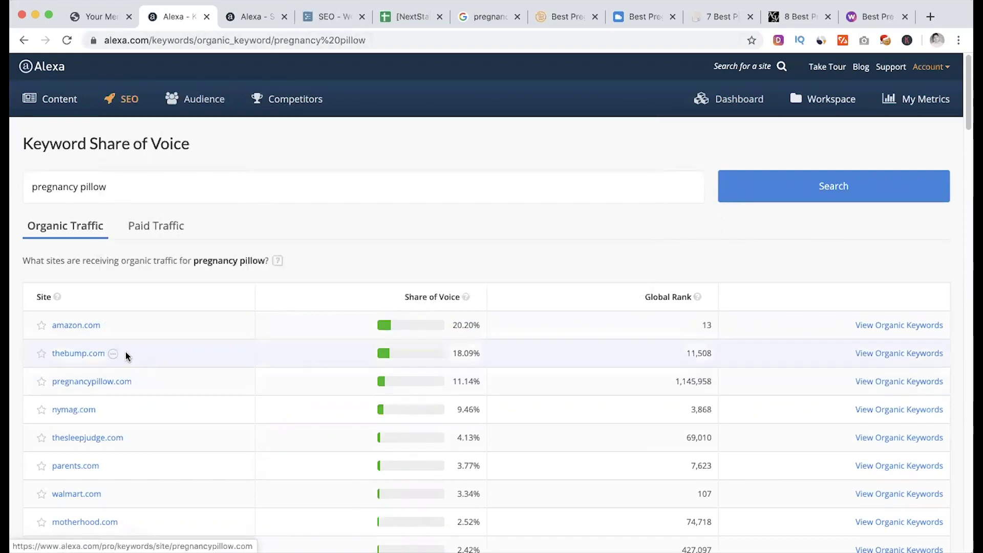
drag(47, 352, 105, 354)
click(295, 209)
click(254, 17)
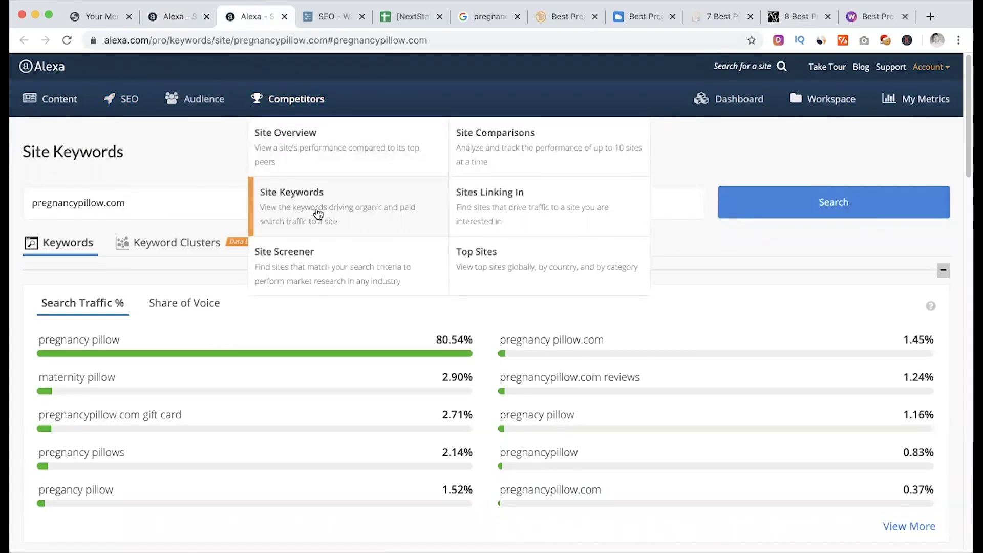
Scroll through pregnancypillow.com's 33 keywords, led by pregnancy pillow at 80.54% of search traffic.
mouse_move(292, 133)
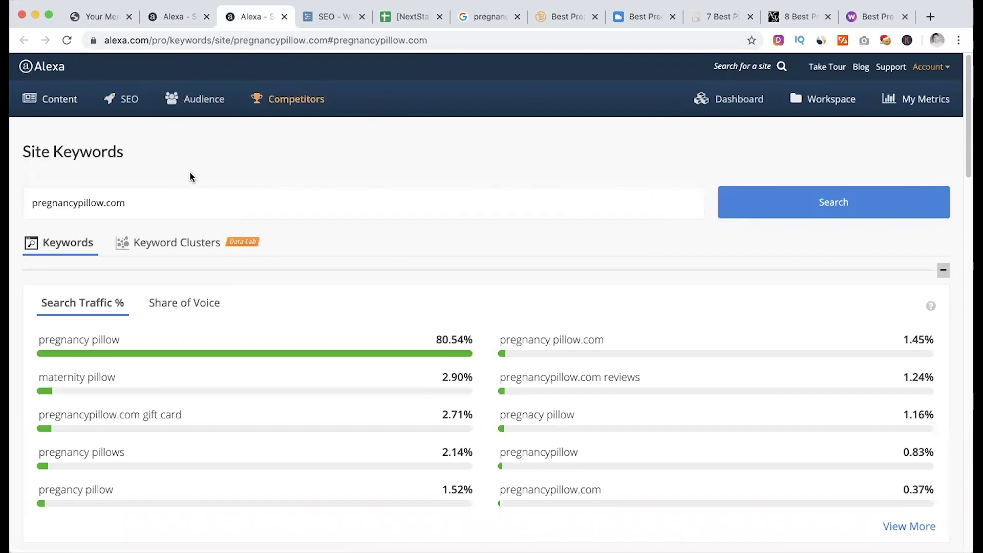
scroll(191, 177, down, 1)
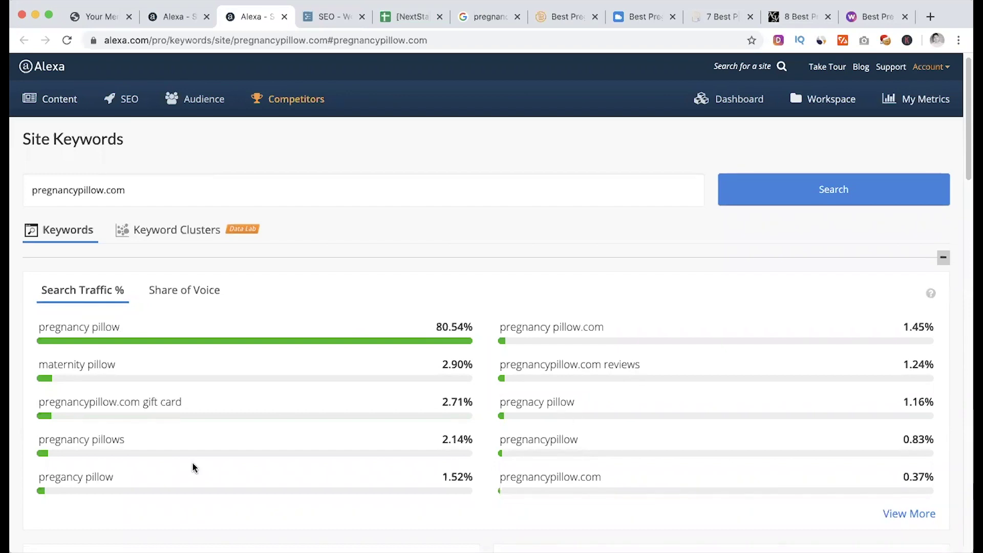
scroll(193, 457, down, 5)
scroll(213, 414, down, 1)
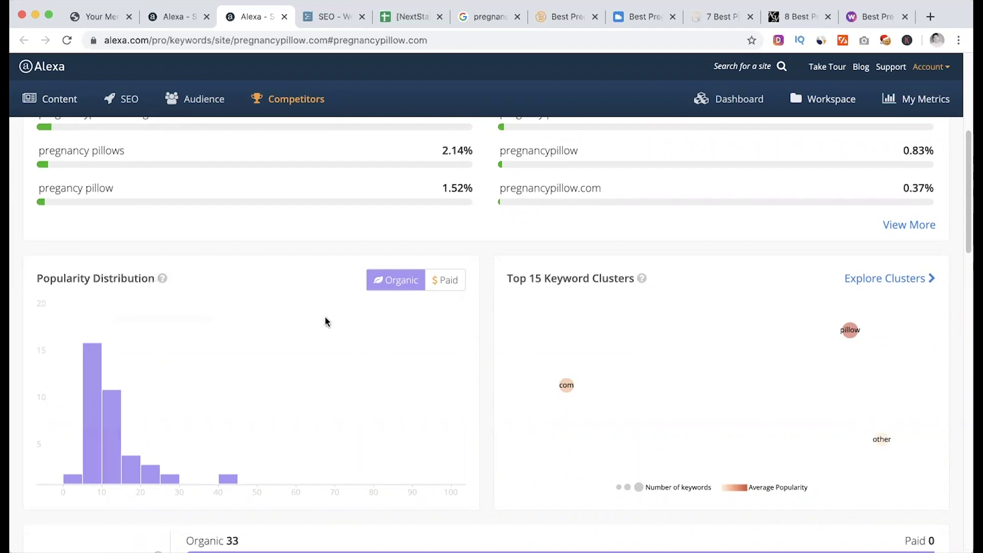
scroll(278, 341, down, 2)
scroll(278, 341, down, 4)
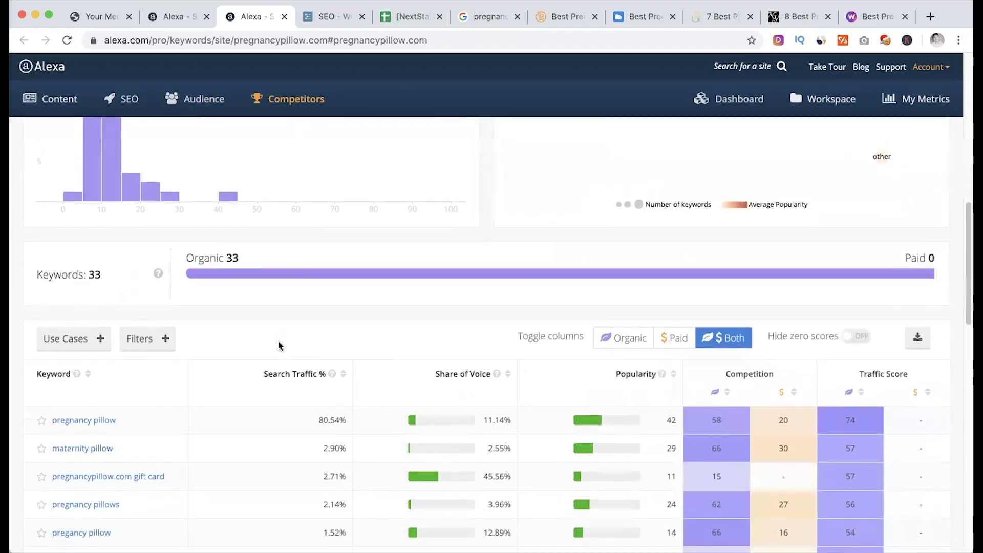
scroll(279, 345, down, 2)
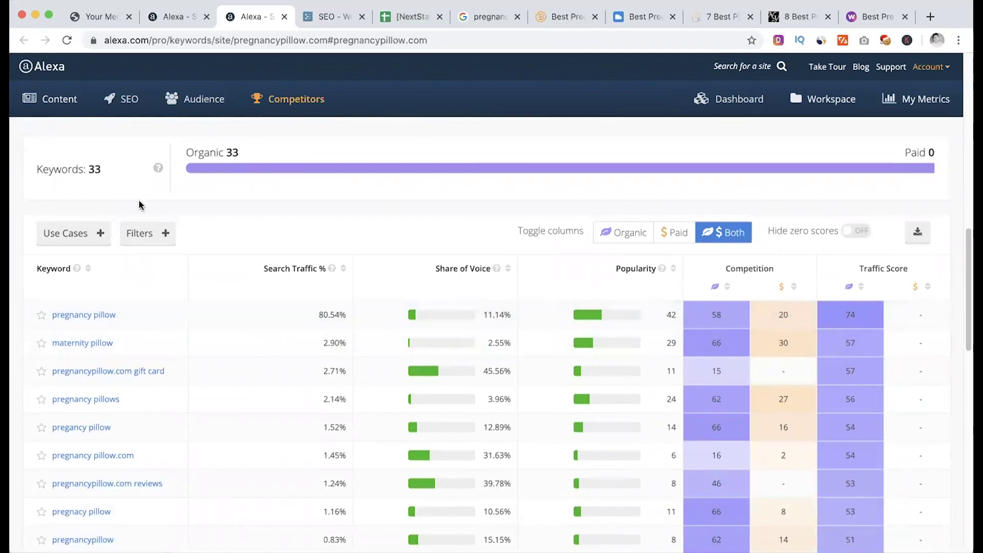
scroll(246, 323, down, 15)
scroll(246, 321, up, 15)
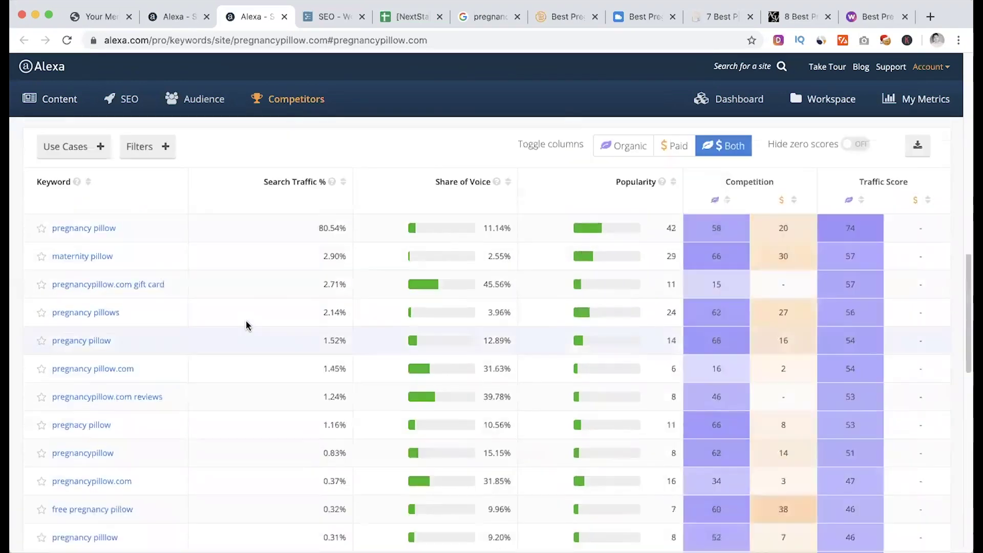
Check the research spreadsheet, then open the keyword filter options on the pregnancypillow.com report.
click(422, 17)
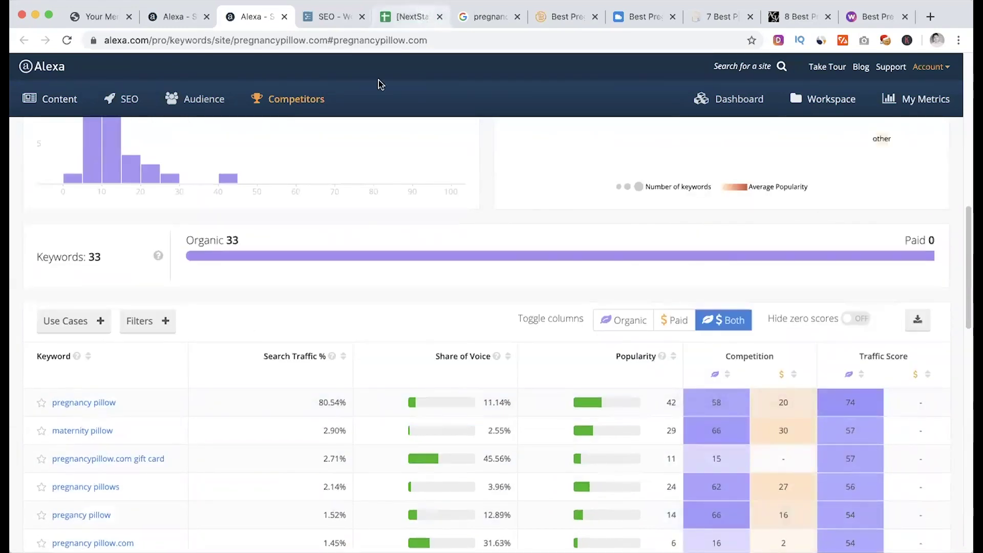
click(262, 19)
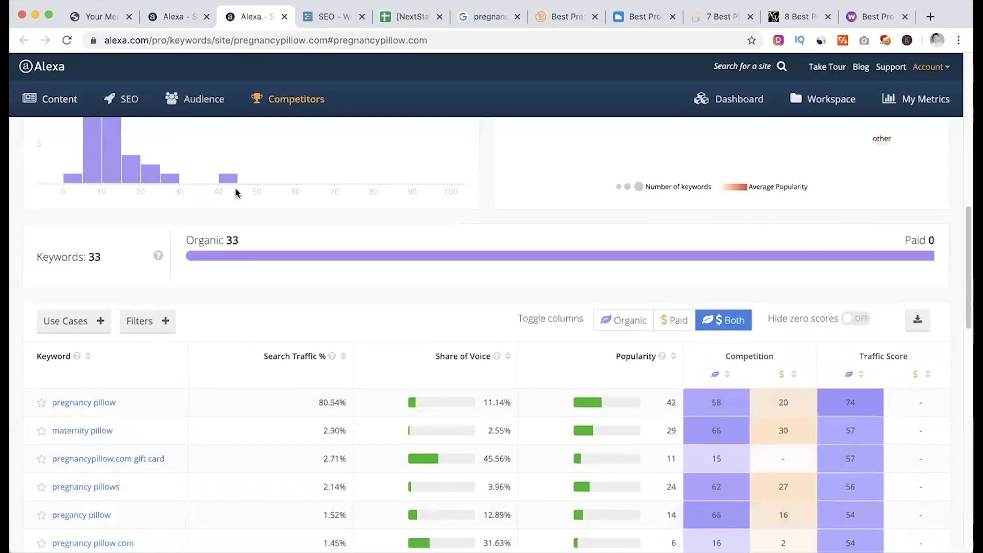
scroll(205, 312, down, 2)
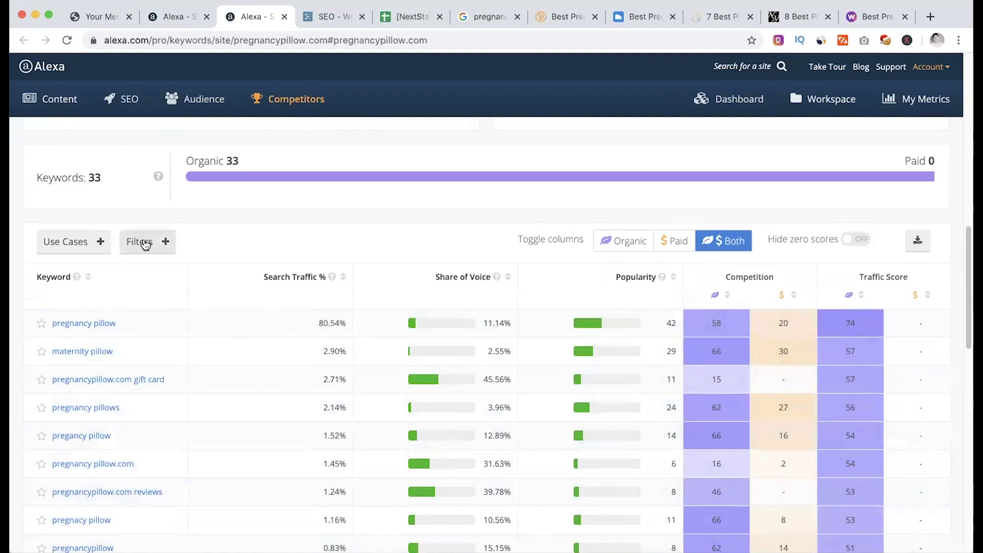
click(145, 242)
Try an include filter for 'pillow' on pregnancypillow.com's keywords, then remove it.
click(743, 372)
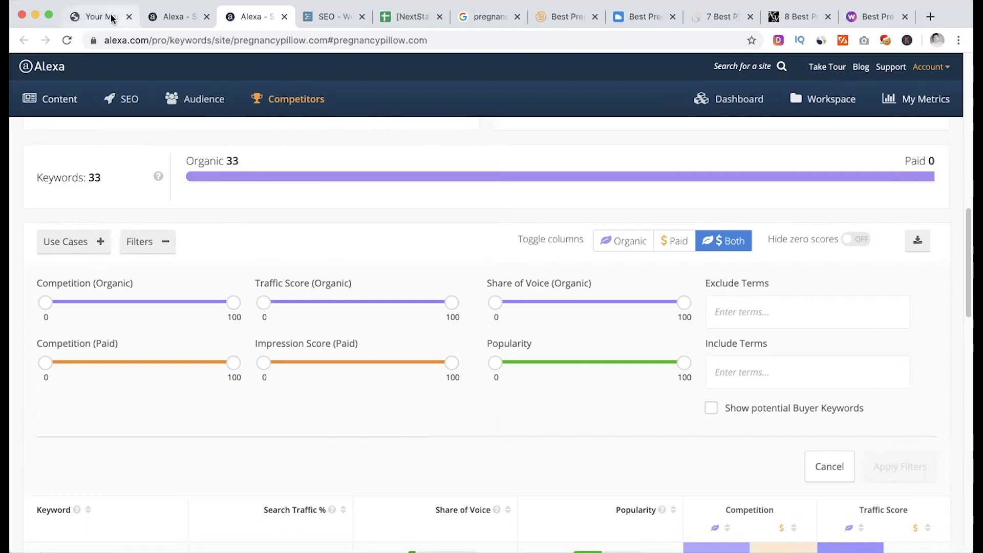
scroll(748, 351, down, 1)
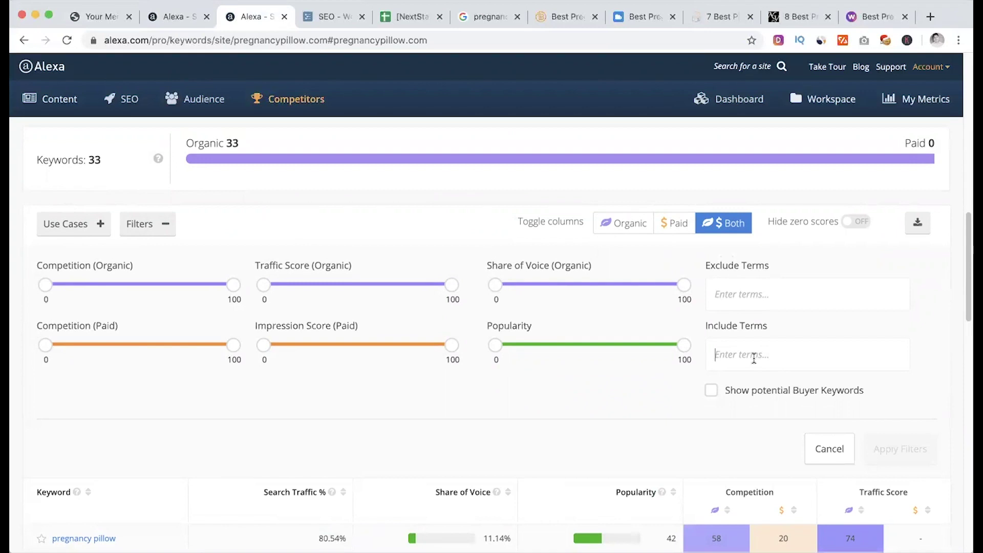
text(pillow)
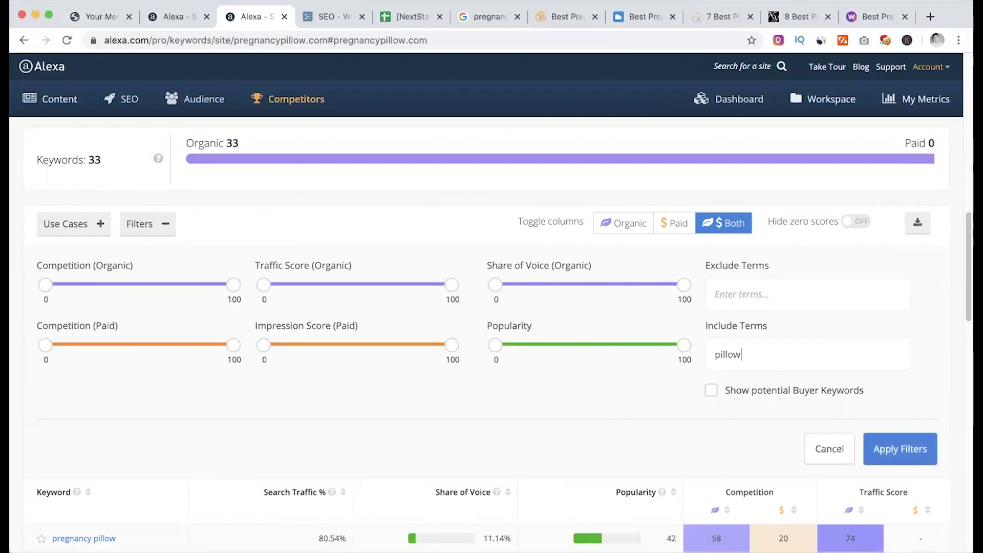
click(921, 453)
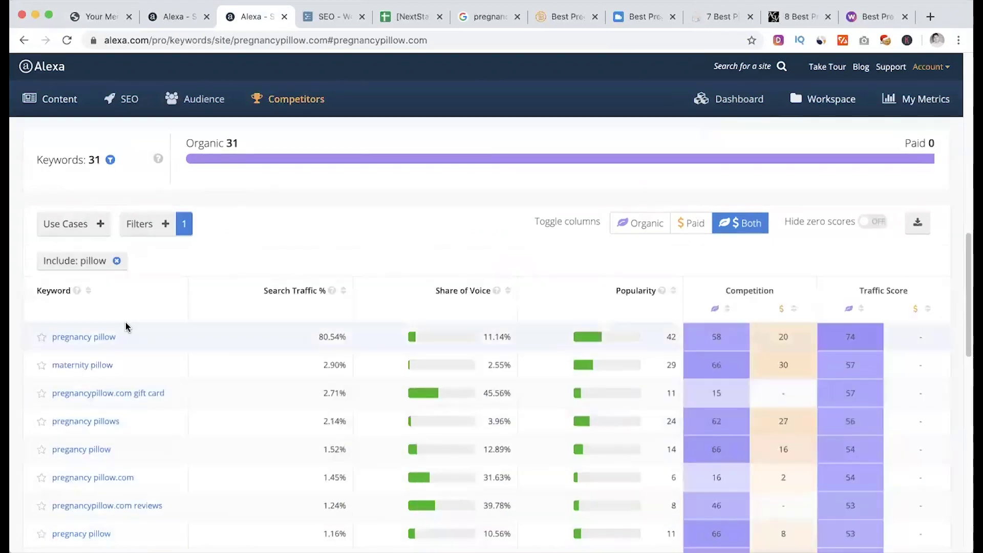
click(116, 261)
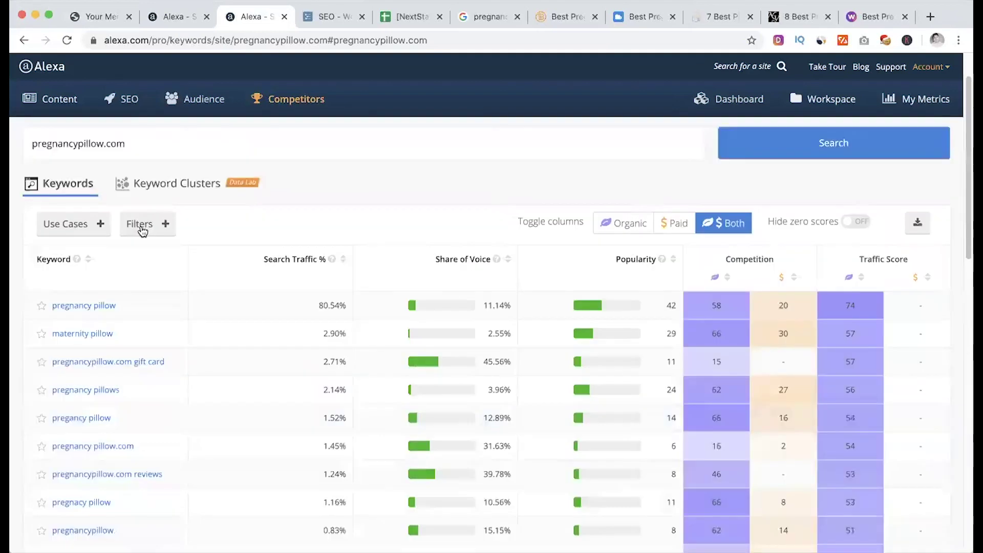
Include only keywords containing 'pregnancy' and review the resulting 19 keywords.
click(142, 232)
click(768, 353)
text(pregnancy)
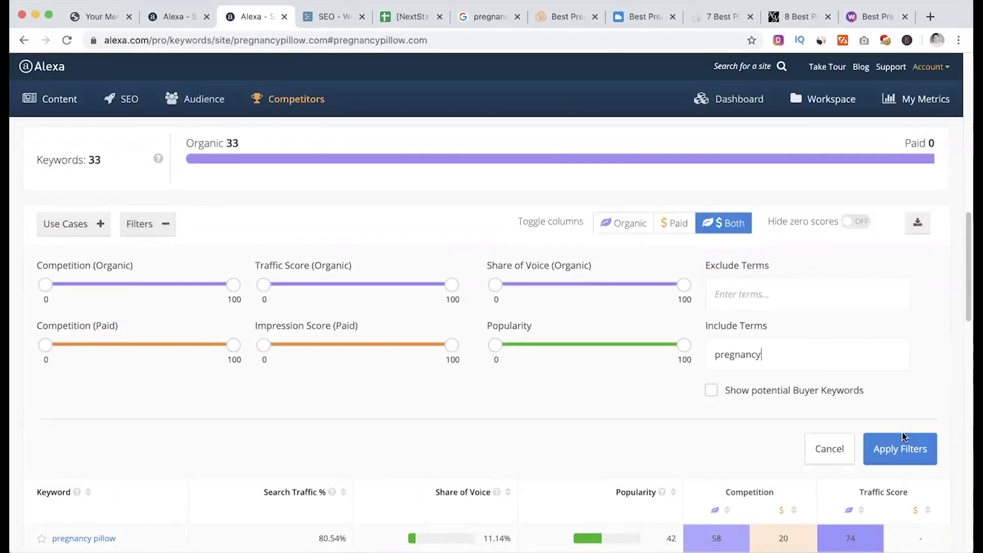
click(895, 453)
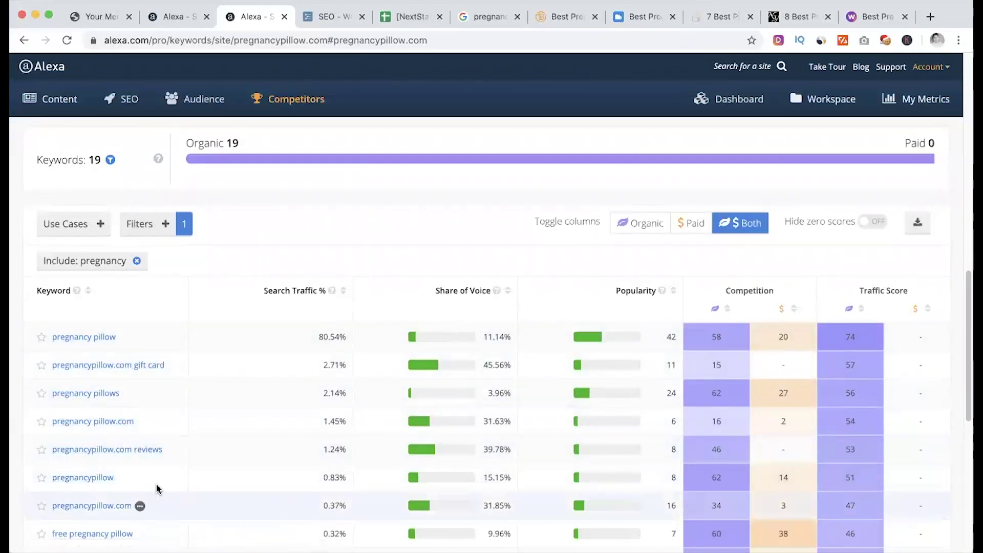
scroll(168, 477, down, 1)
scroll(170, 476, down, 3)
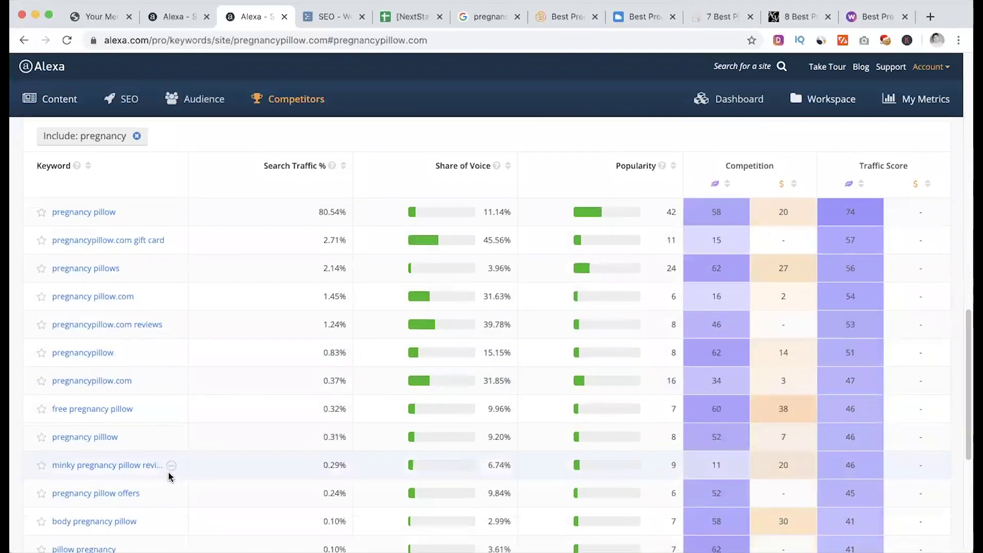
scroll(170, 476, down, 2)
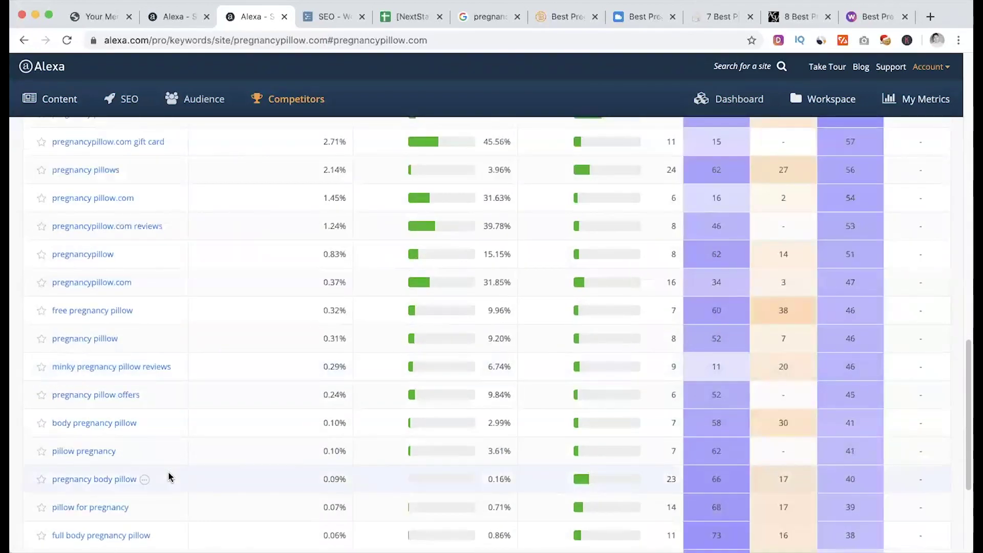
scroll(170, 476, down, 1)
scroll(171, 477, down, 2)
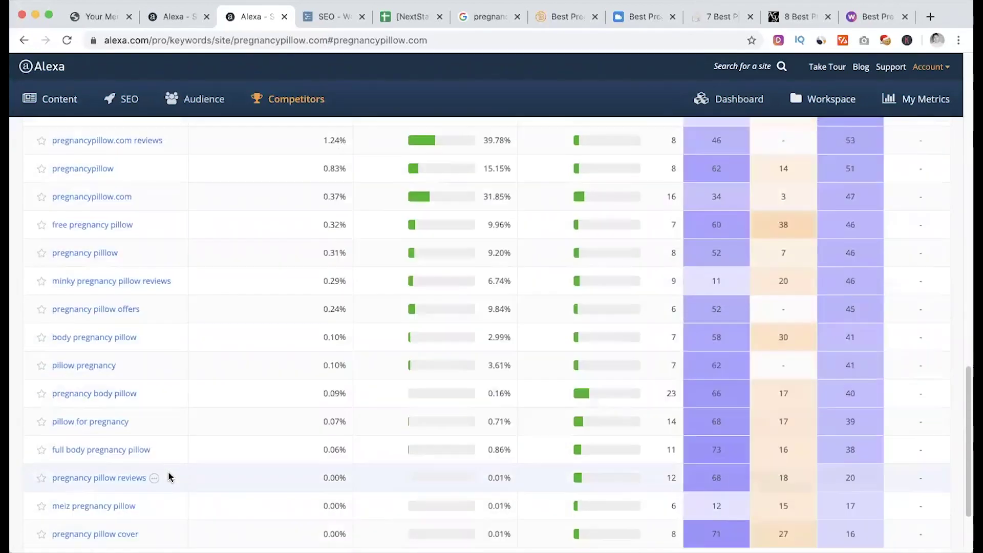
scroll(169, 474, up, 10)
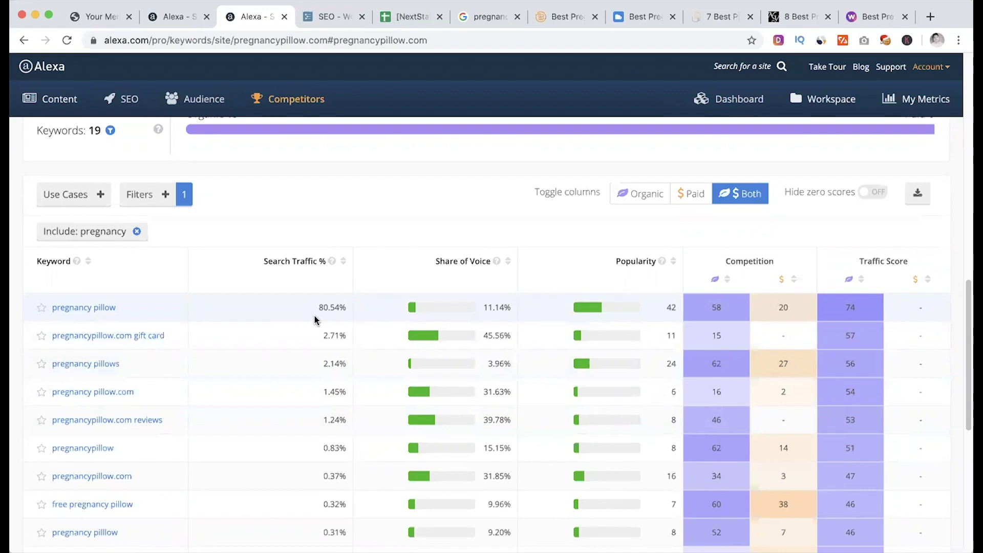
click(174, 16)
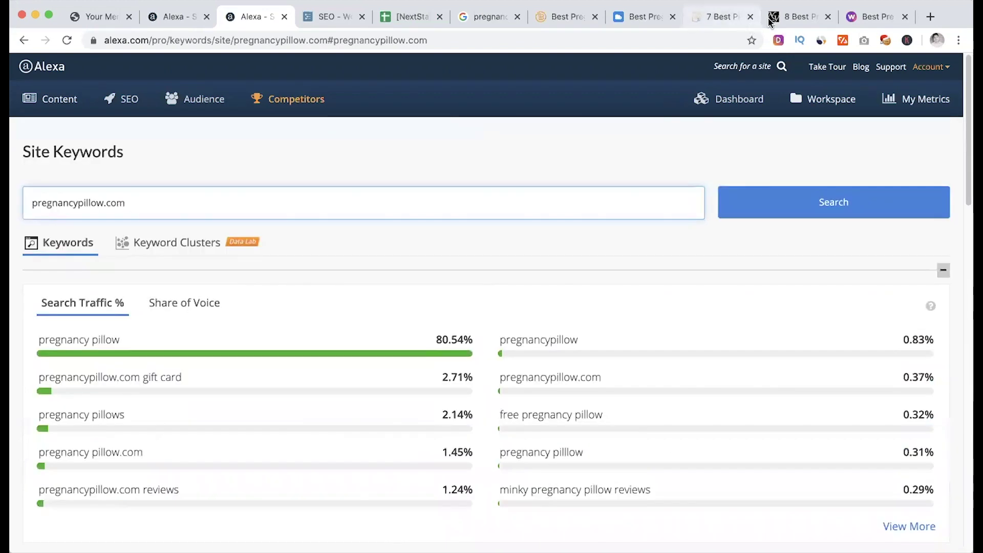
Copy the nymag.com domain from the Strategist article and look it up in Alexa.
click(799, 16)
drag(217, 39, 148, 41)
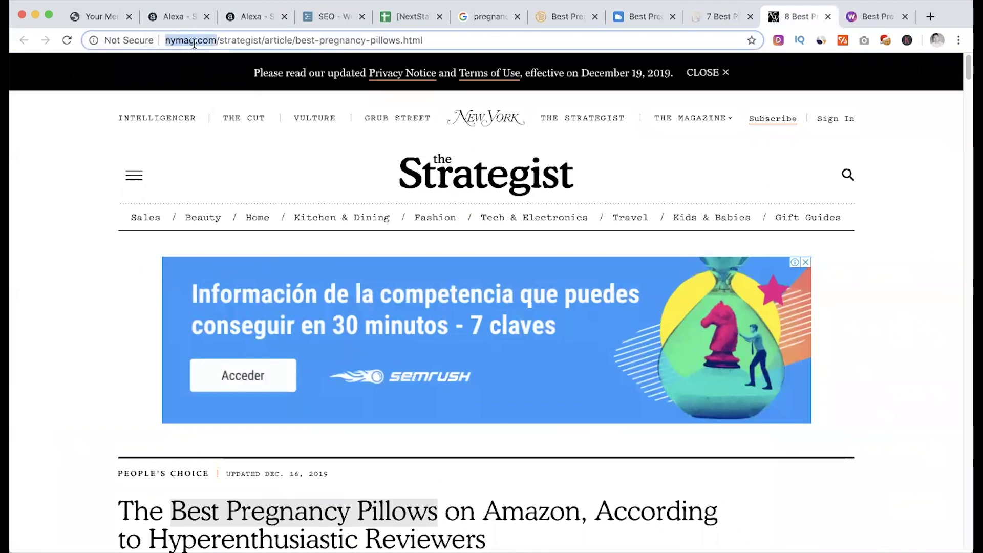
key(super+3)
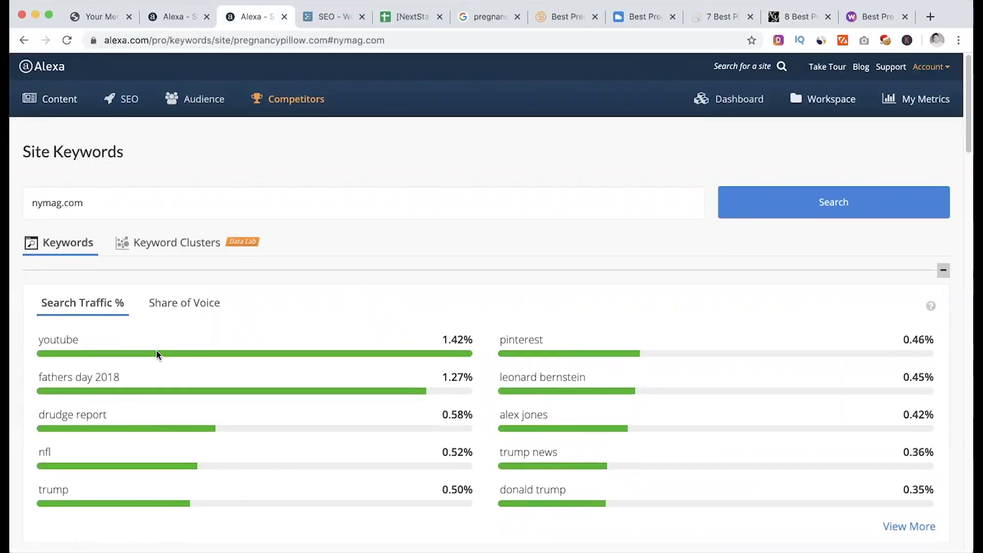
Apply the Find High Share of Voice preset, filtering to share of voice 5-100 and popularity 10-100.
click(182, 303)
scroll(85, 300, down, 10)
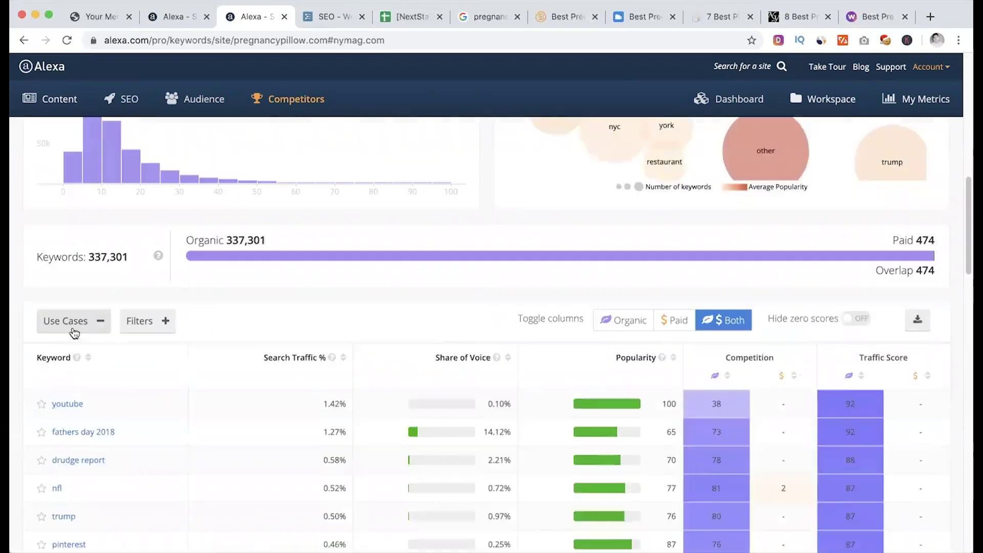
click(71, 321)
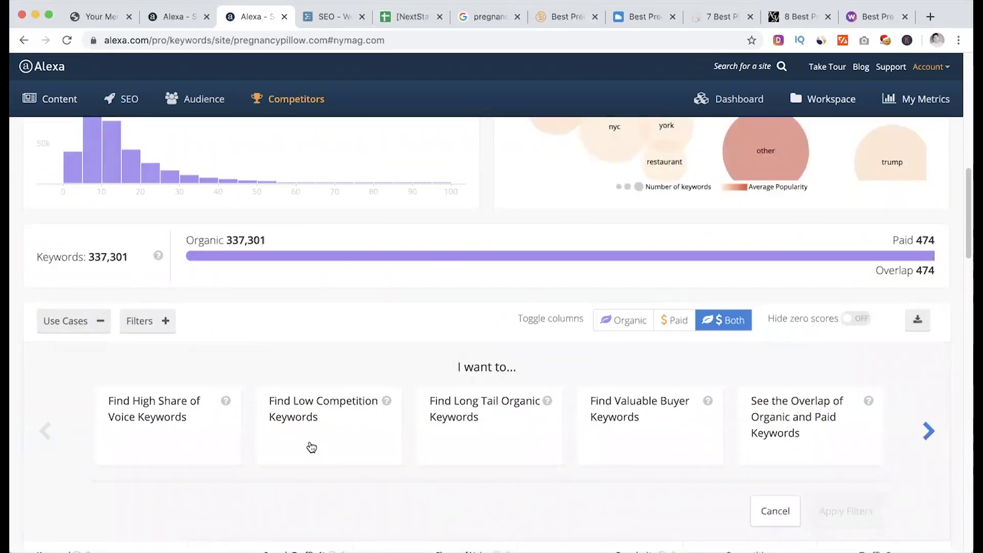
scroll(314, 437, down, 1)
scroll(313, 438, down, 1)
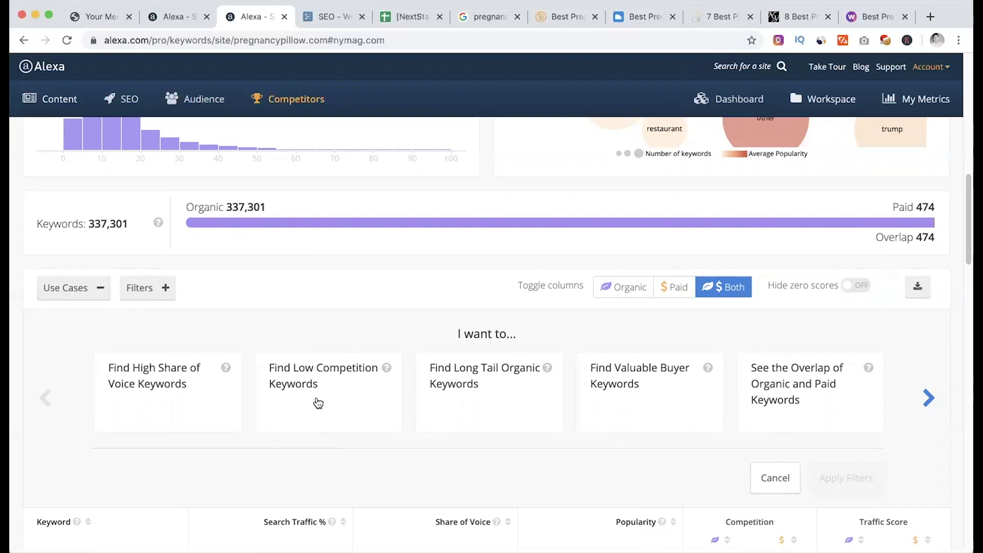
click(171, 393)
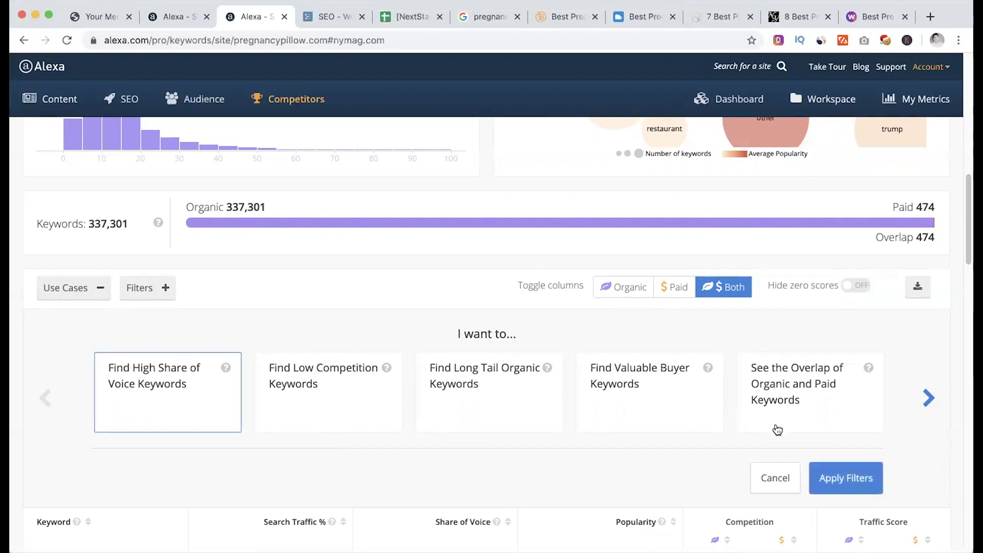
click(848, 477)
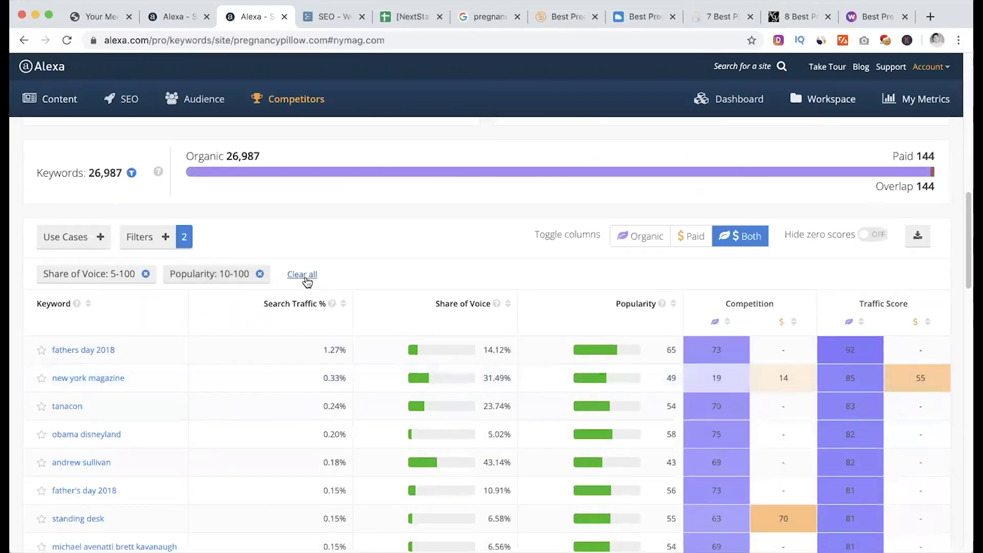
Clear filters, include 'Pregnancy Pillow' from the sheet, then remove it when no results appear.
click(307, 279)
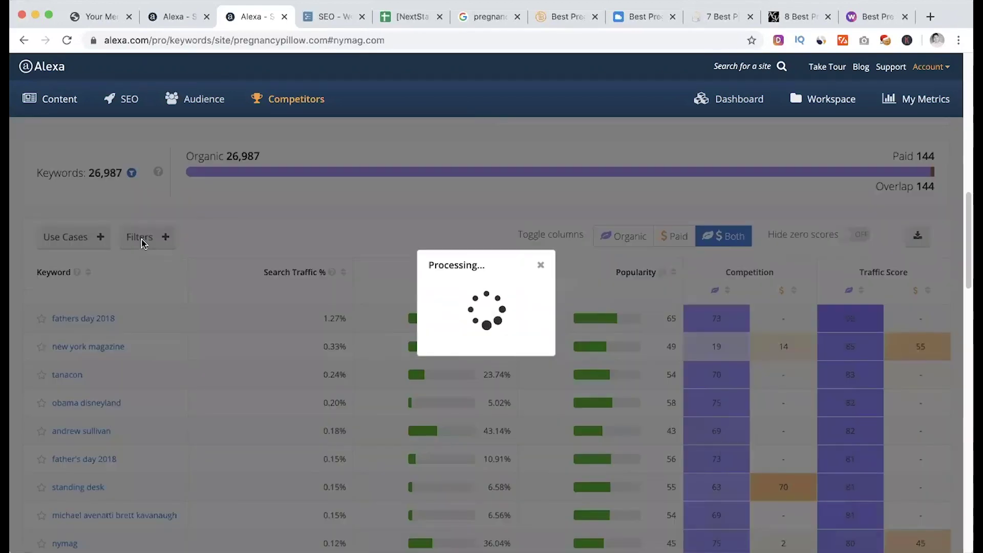
click(144, 242)
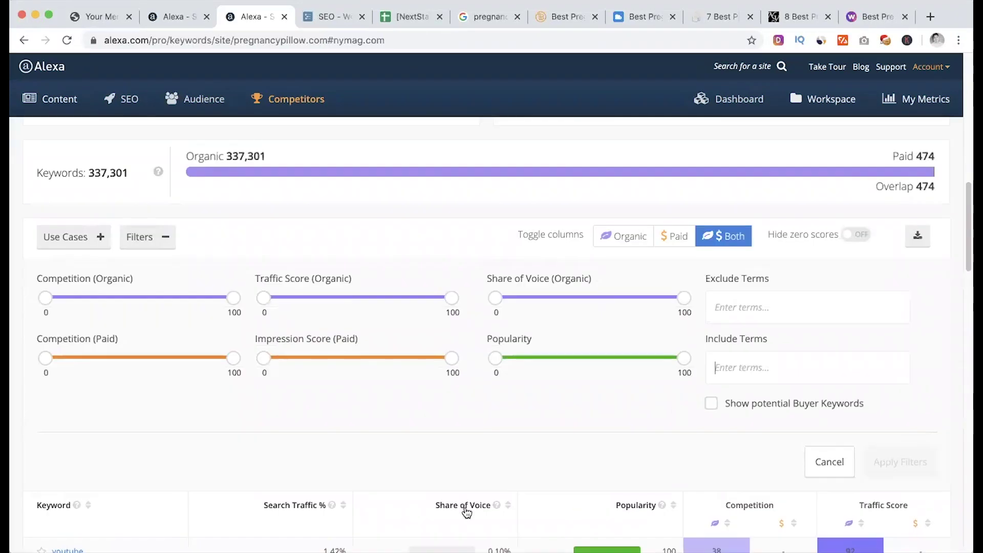
click(411, 19)
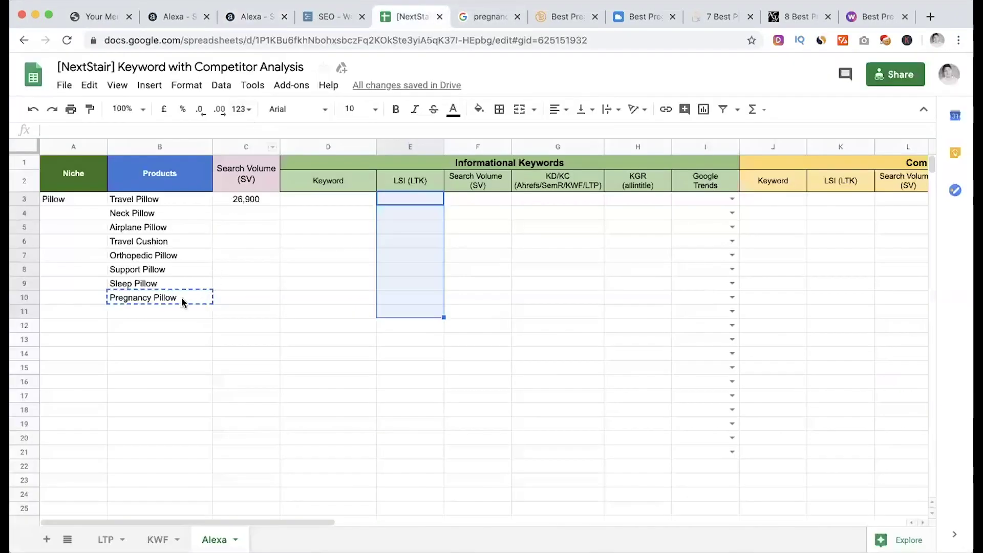
click(173, 303)
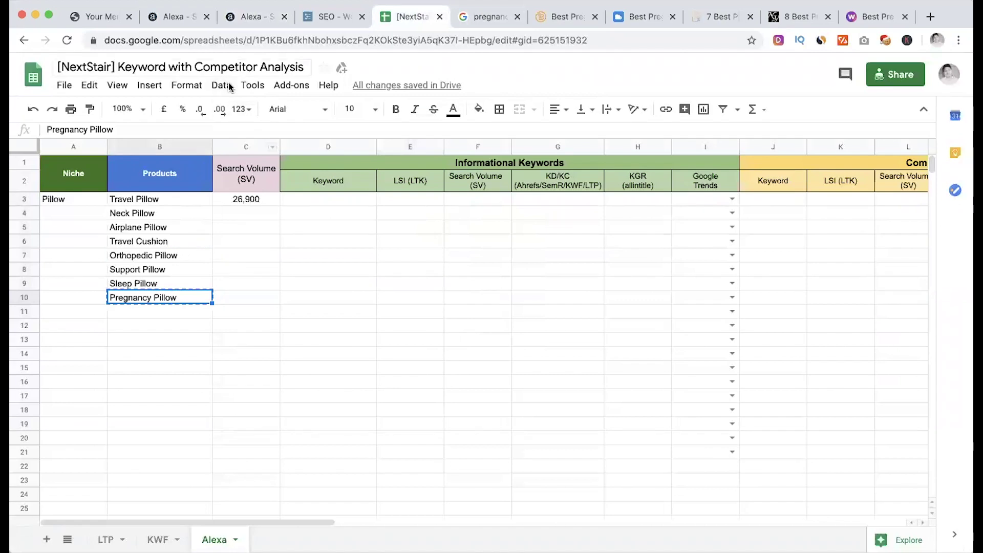
click(248, 17)
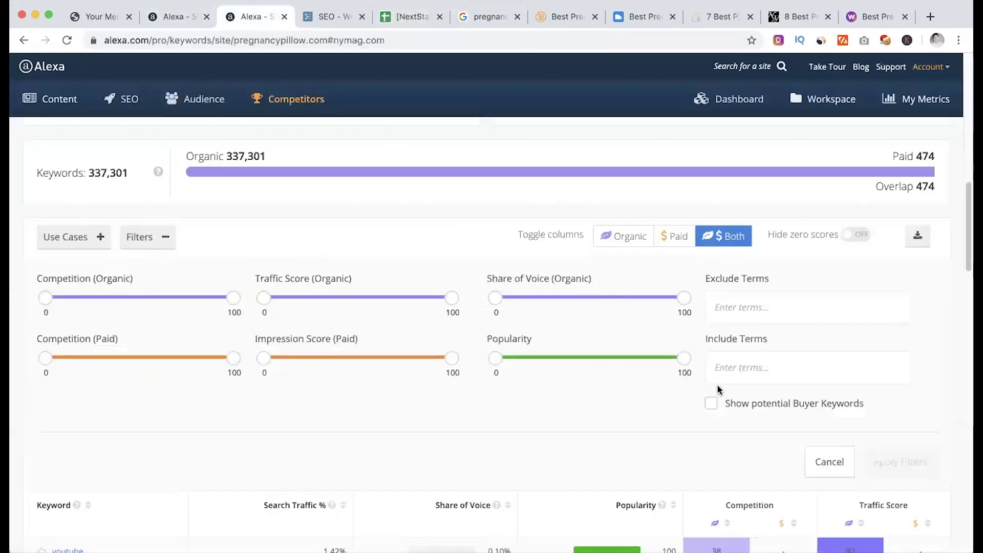
text(Pregnancy Pillow)
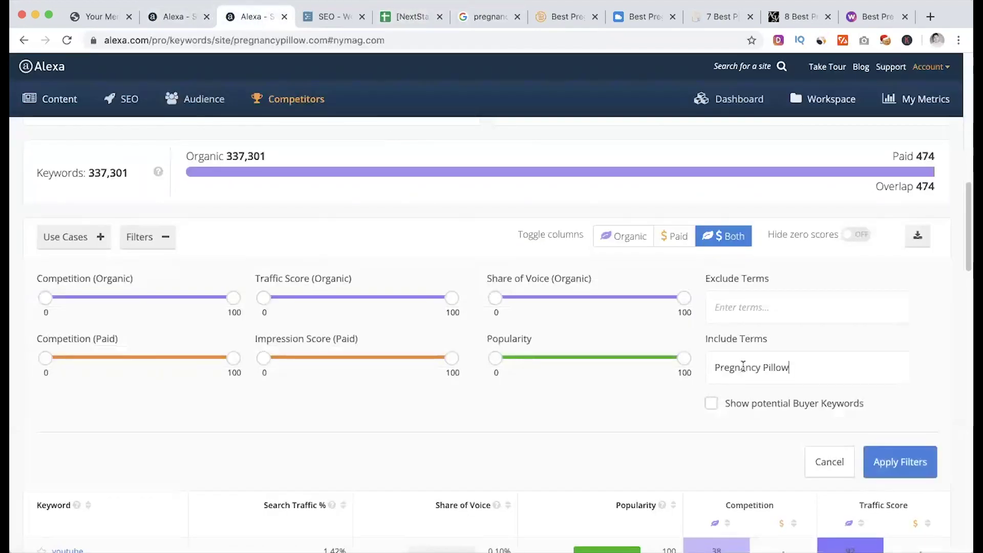
click(902, 462)
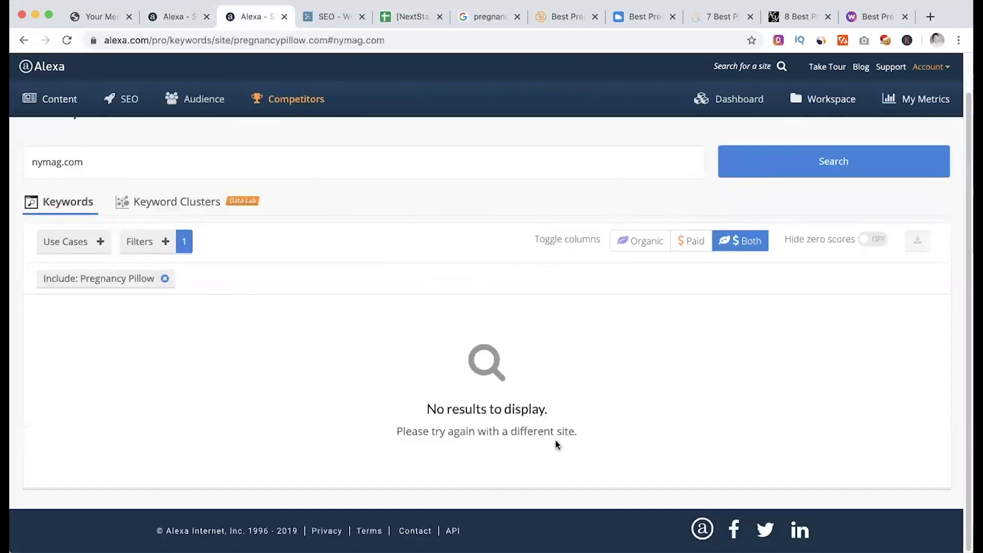
click(623, 236)
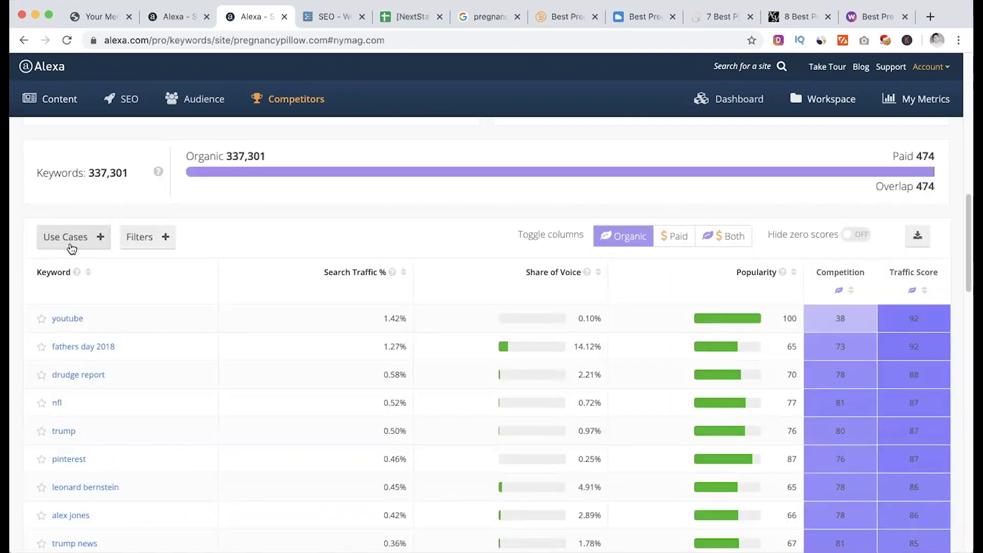
Browse the use-case presets list above nymag.com's unfiltered keyword report.
click(72, 247)
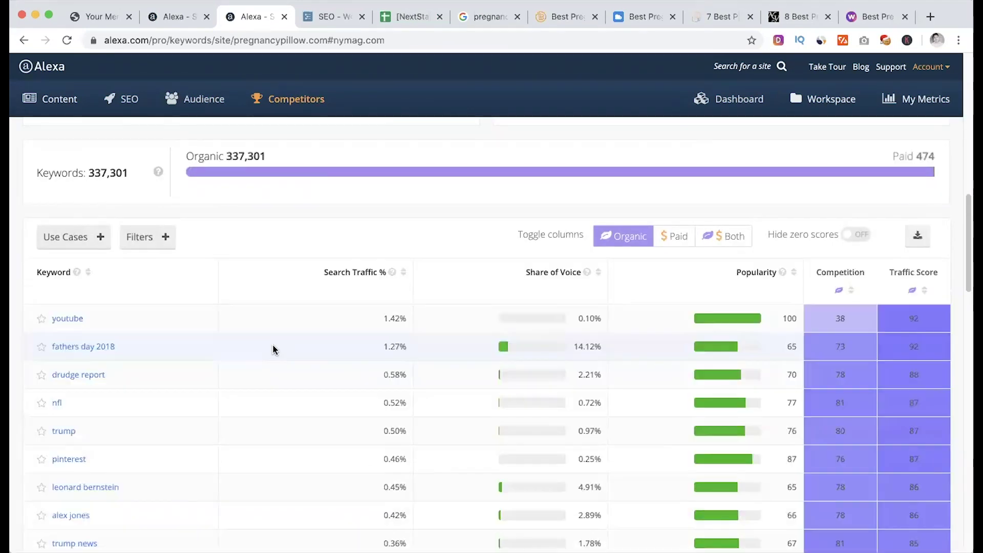
scroll(272, 347, up, 8)
scroll(273, 349, up, 5)
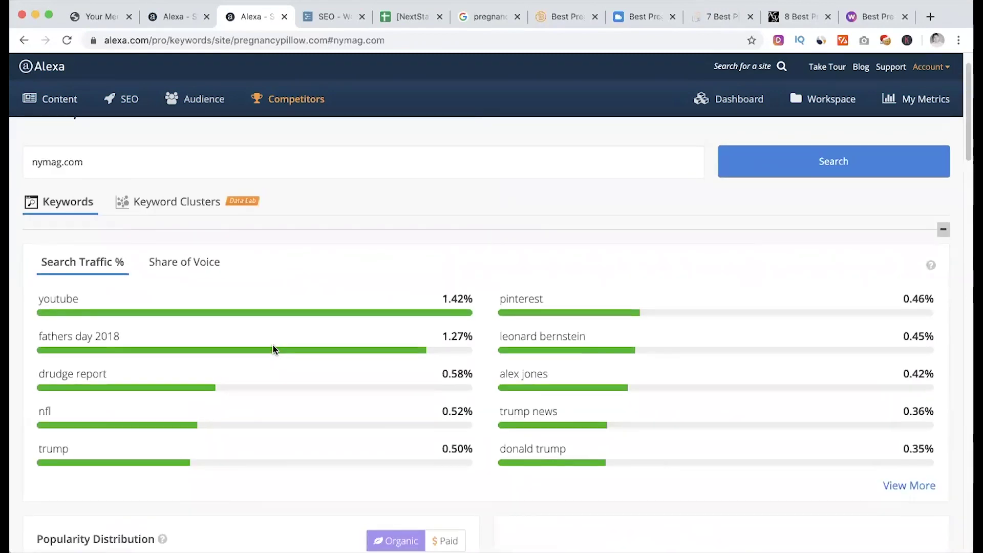
scroll(272, 345, up, 1)
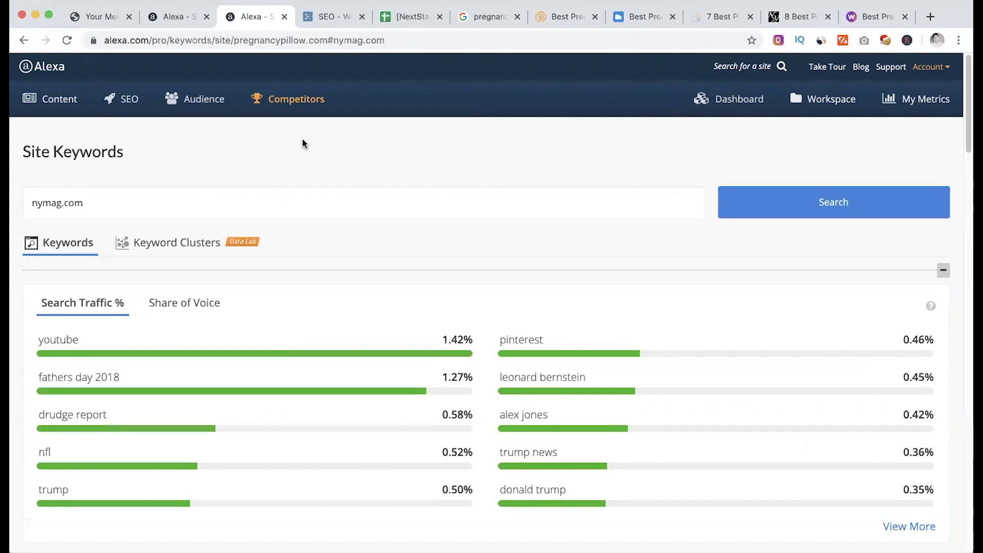
mouse_move(301, 121)
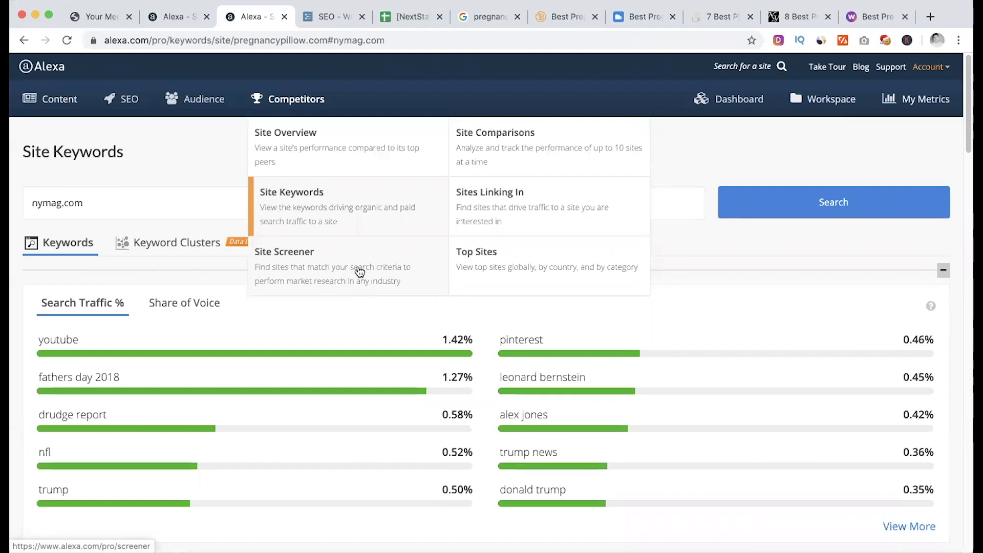
Screen sites for the keyword 'Pregnancy Pillow', returning four US English sites led by leachco.com.
click(275, 147)
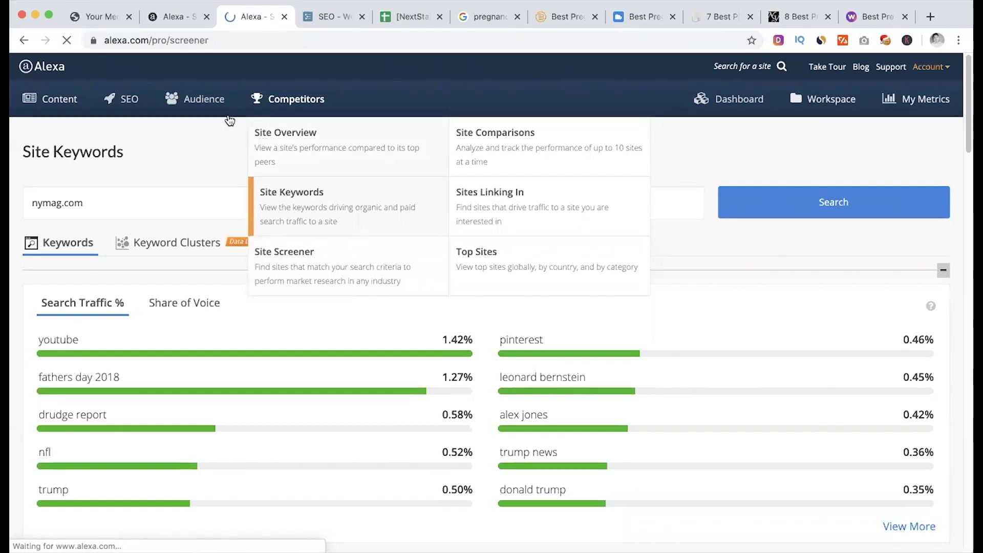
mouse_move(214, 111)
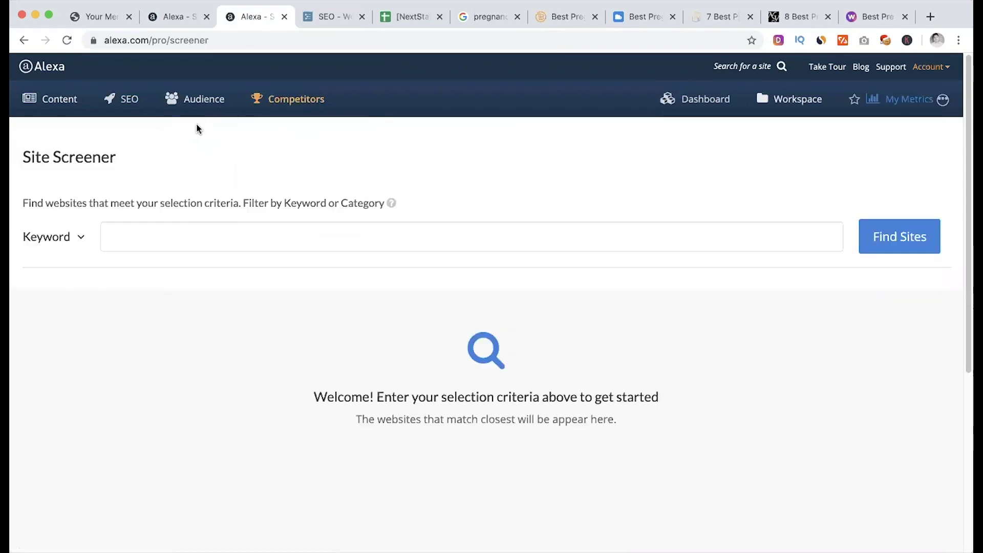
click(155, 246)
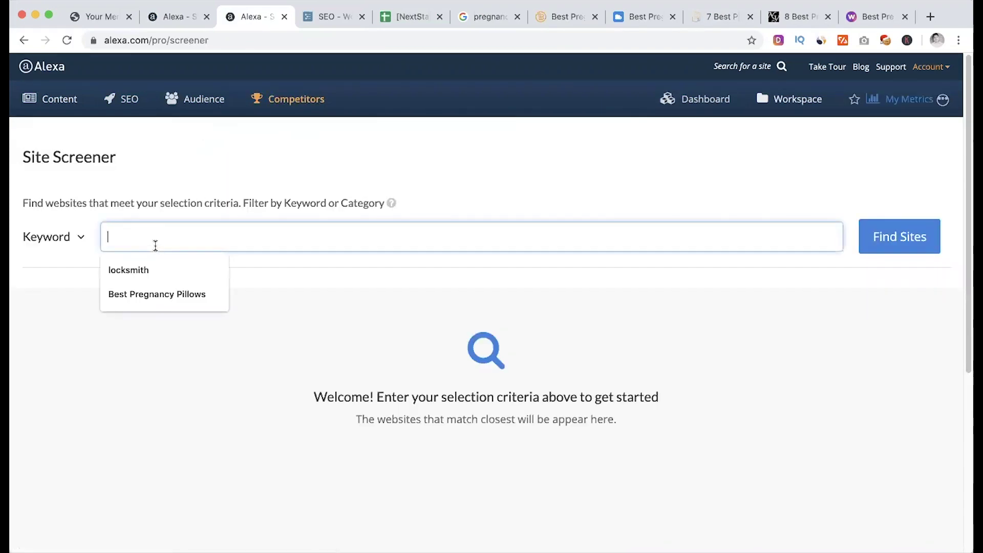
text(Pregnancy Pillow)
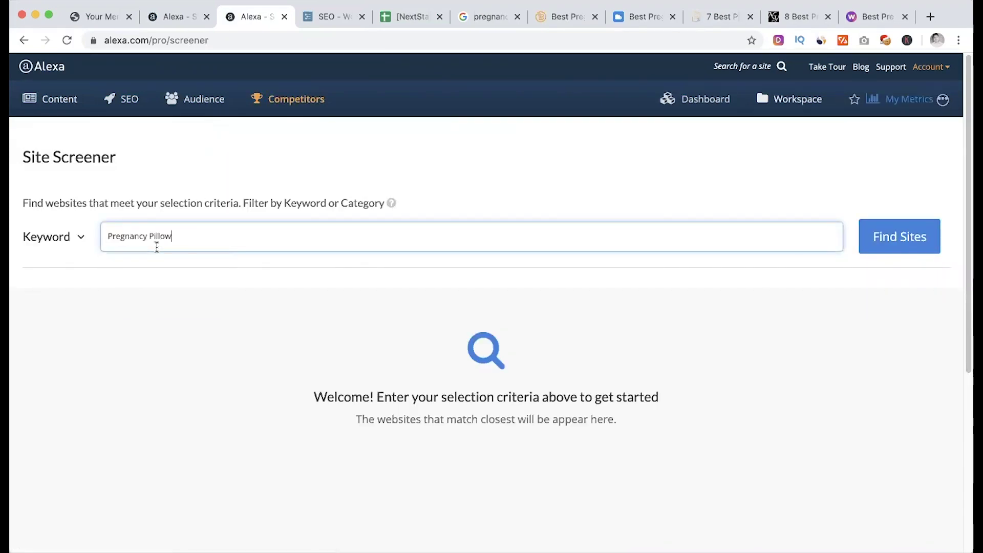
key(Return)
scroll(250, 369, down, 4)
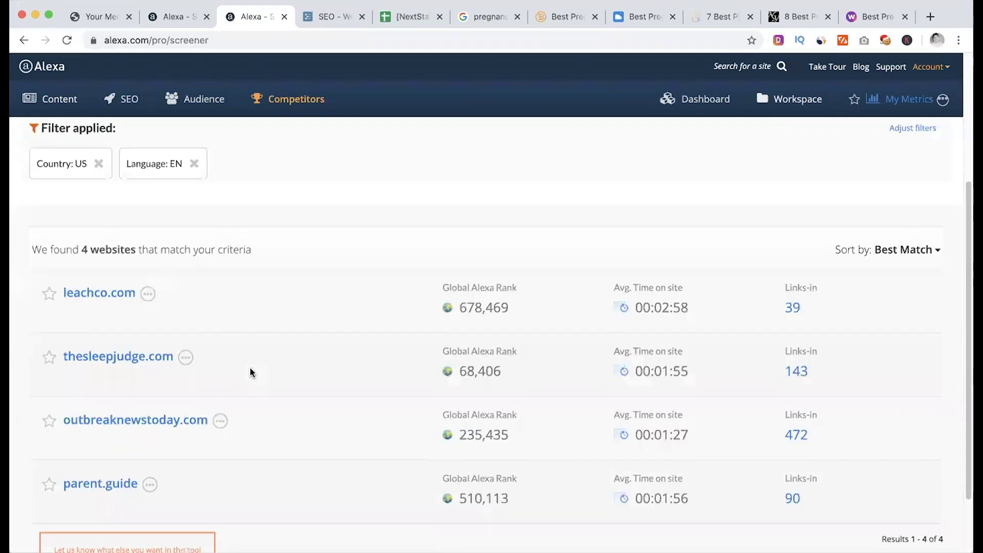
scroll(250, 368, down, 1)
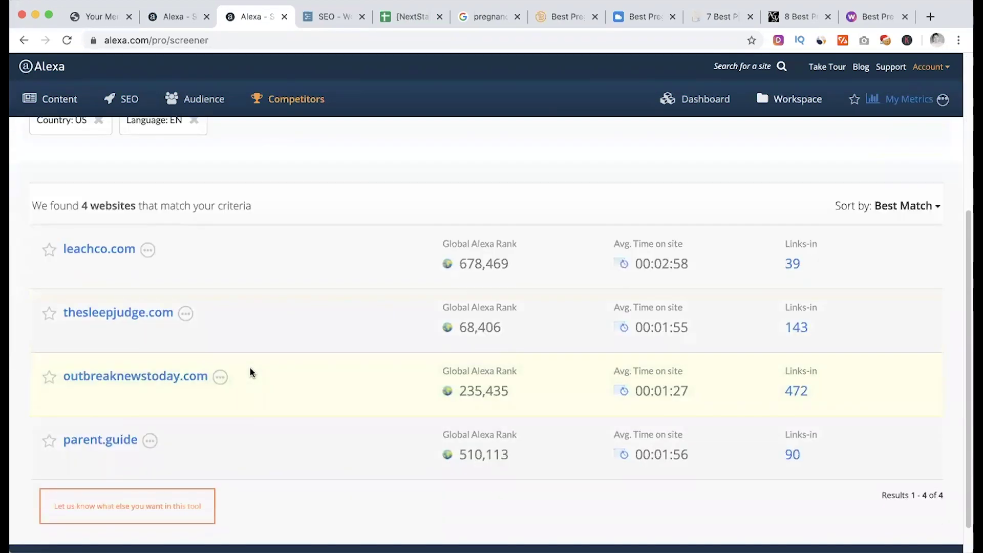
scroll(250, 367, up, 5)
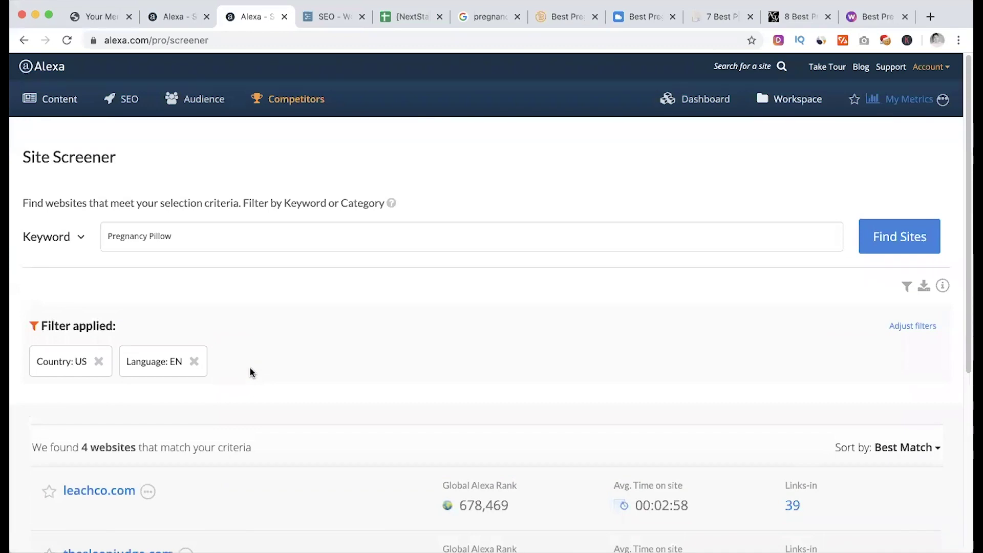
Run the Audience Overlap Tool with thesleepjudge.com as the seed, removing thebeastreviews.com.
mouse_move(200, 110)
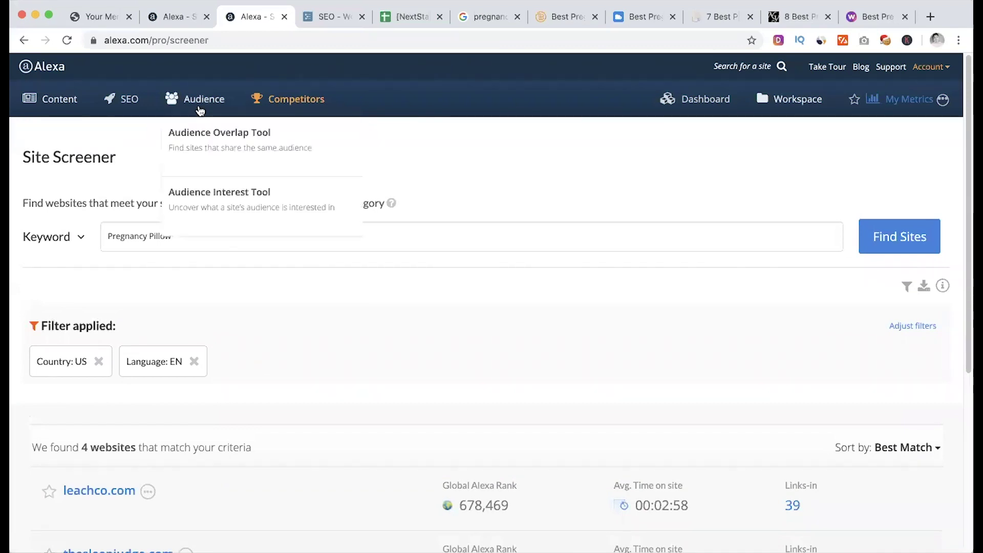
click(220, 152)
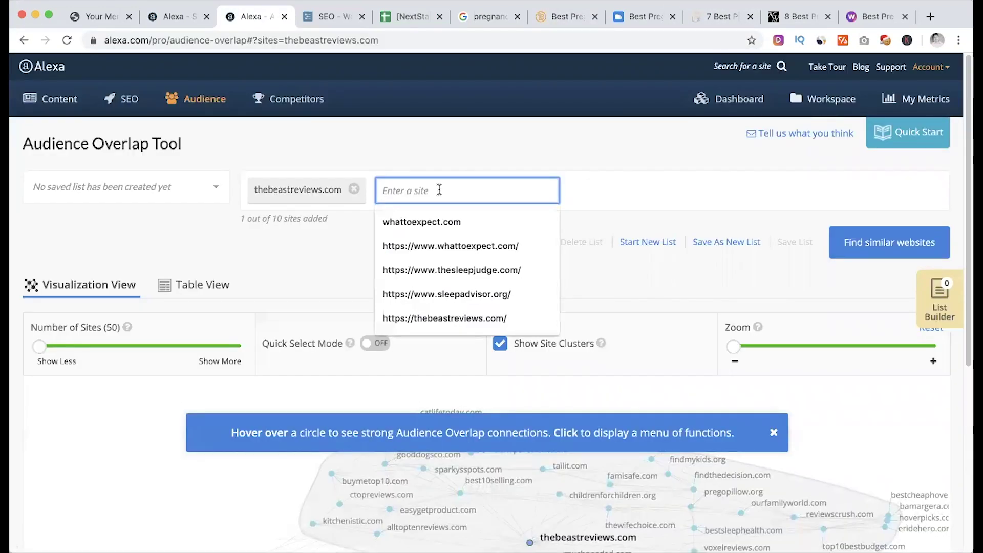
click(452, 270)
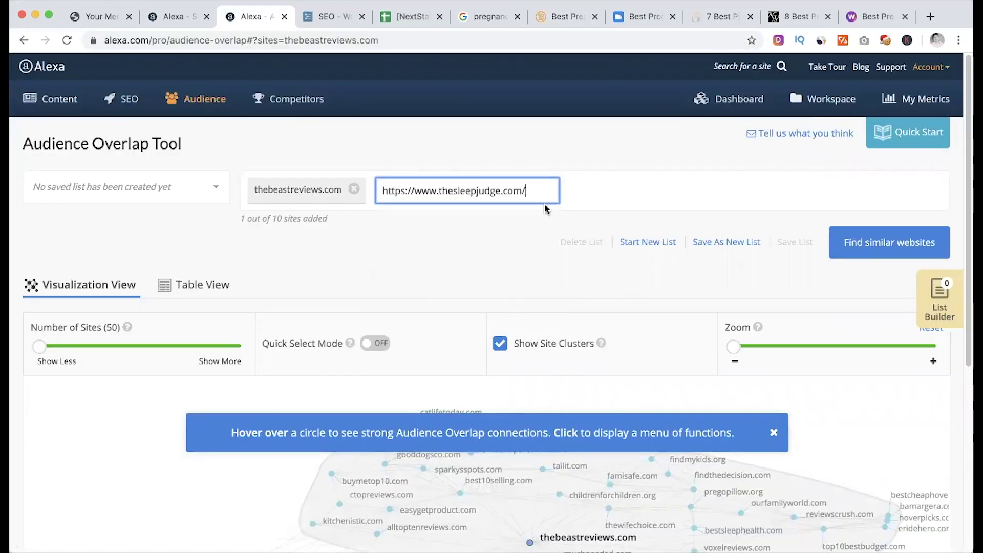
click(867, 251)
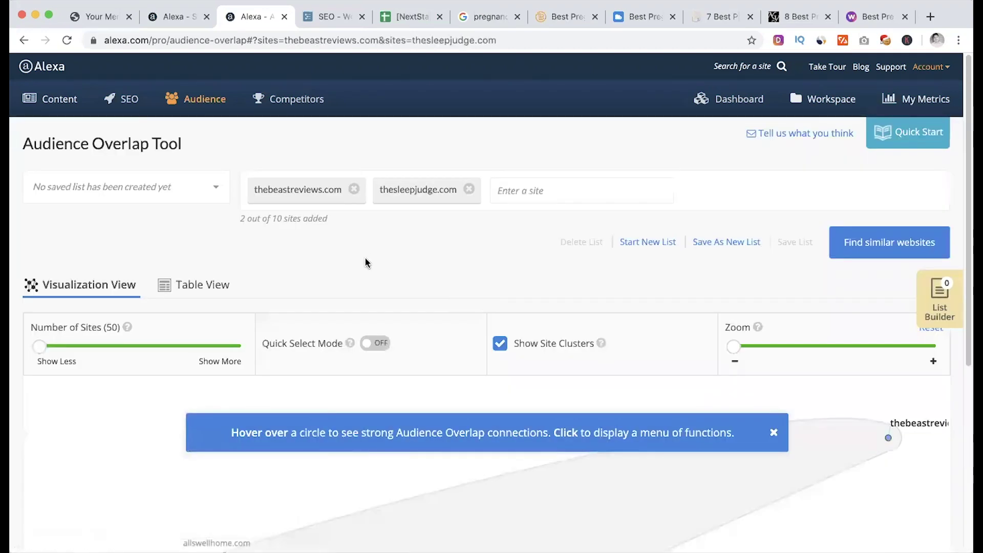
scroll(365, 263, down, 3)
scroll(366, 263, up, 3)
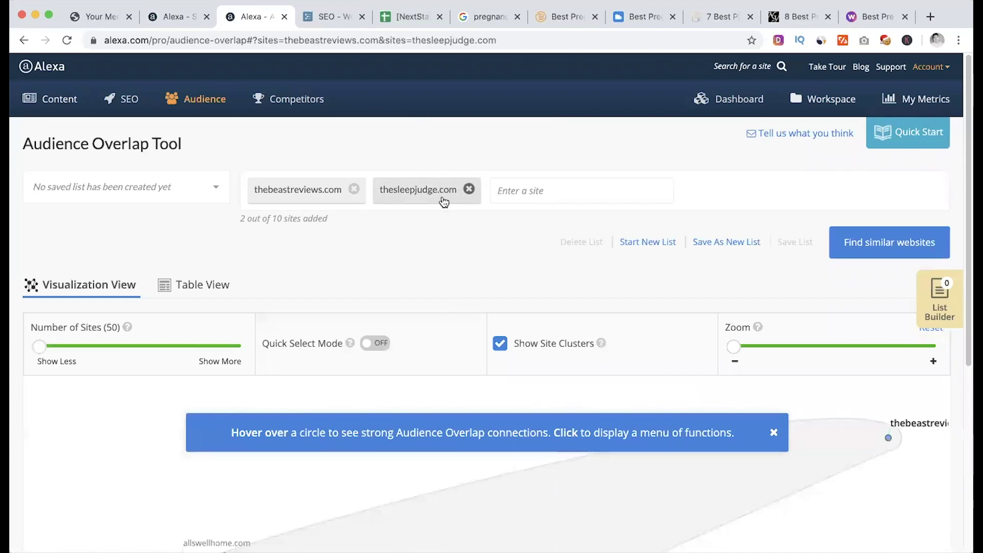
click(355, 189)
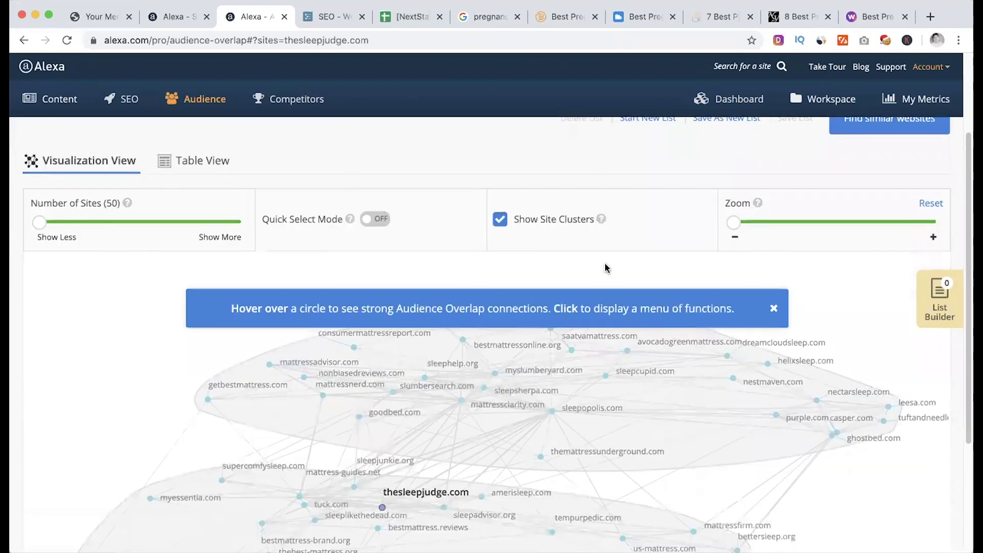
Review the overlap results and list the 110 similar sites in table view.
scroll(572, 328, down, 1)
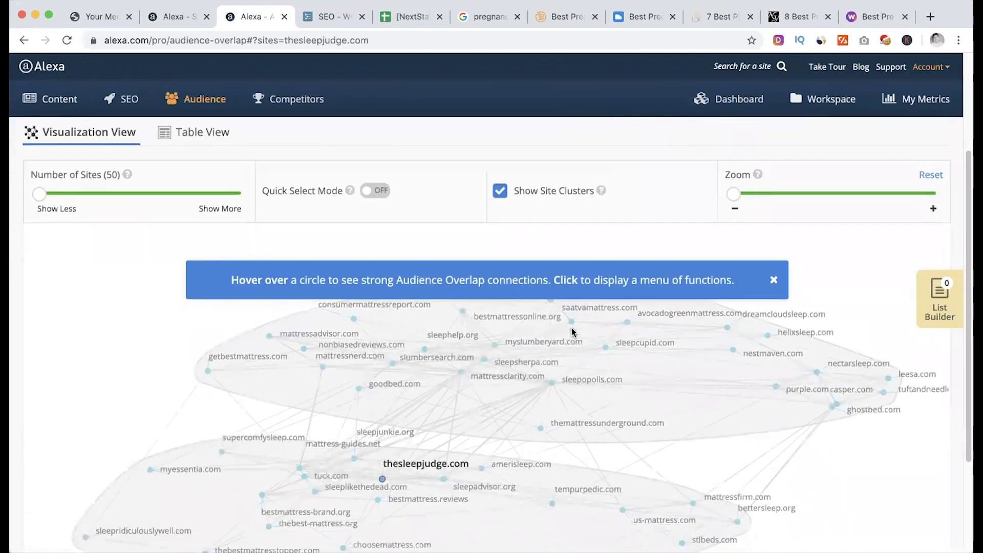
scroll(572, 332, down, 1)
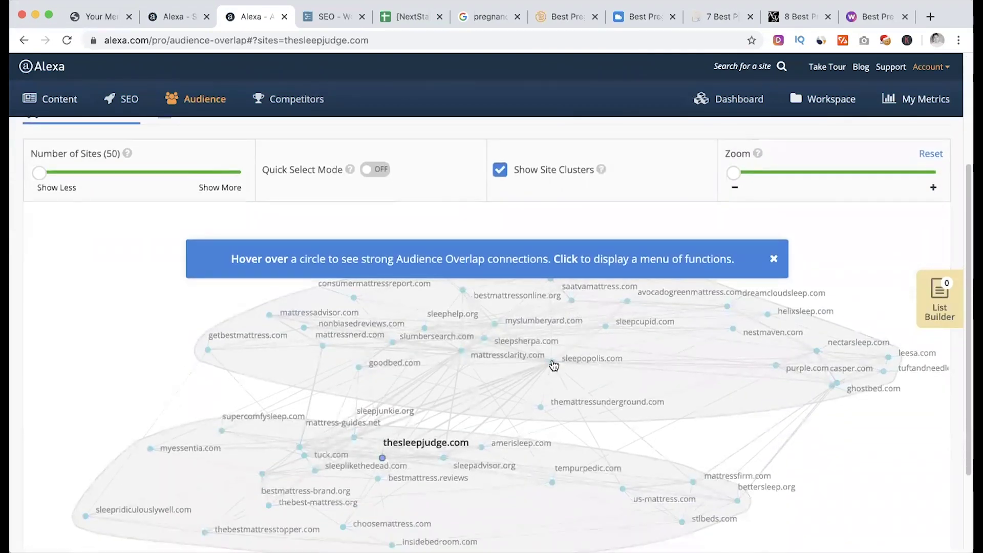
mouse_move(554, 366)
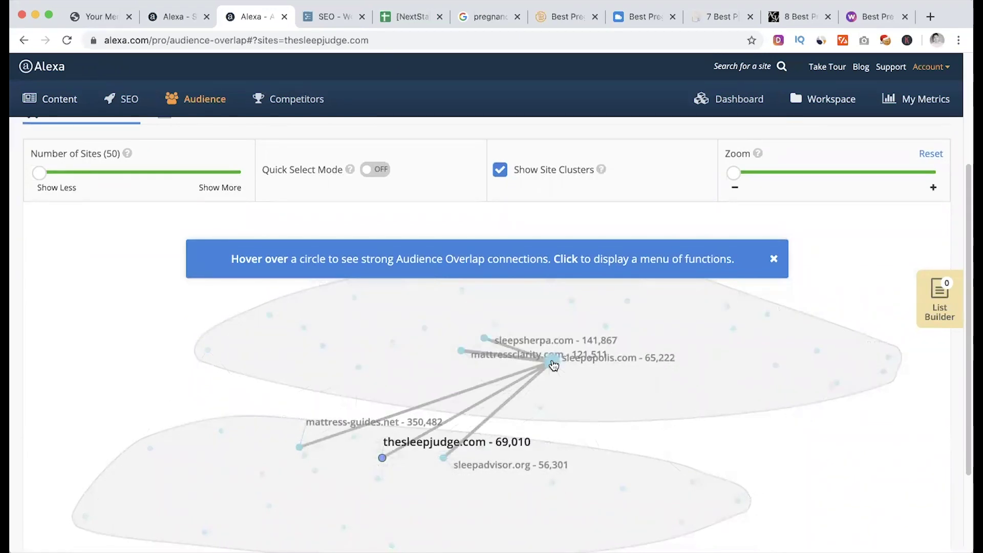
scroll(554, 365, down, 5)
mouse_move(383, 338)
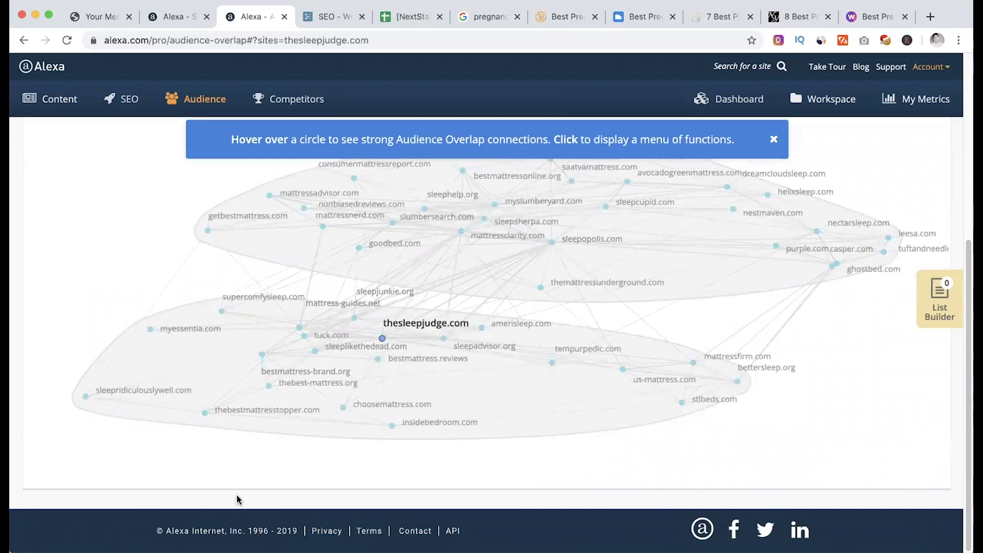
scroll(257, 479, up, 2)
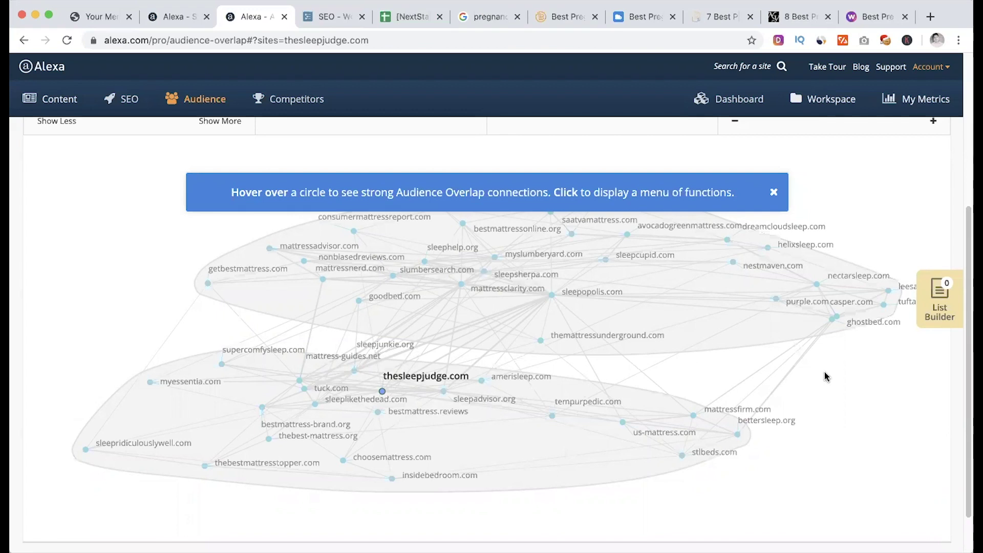
scroll(823, 378, up, 2)
scroll(825, 321, up, 2)
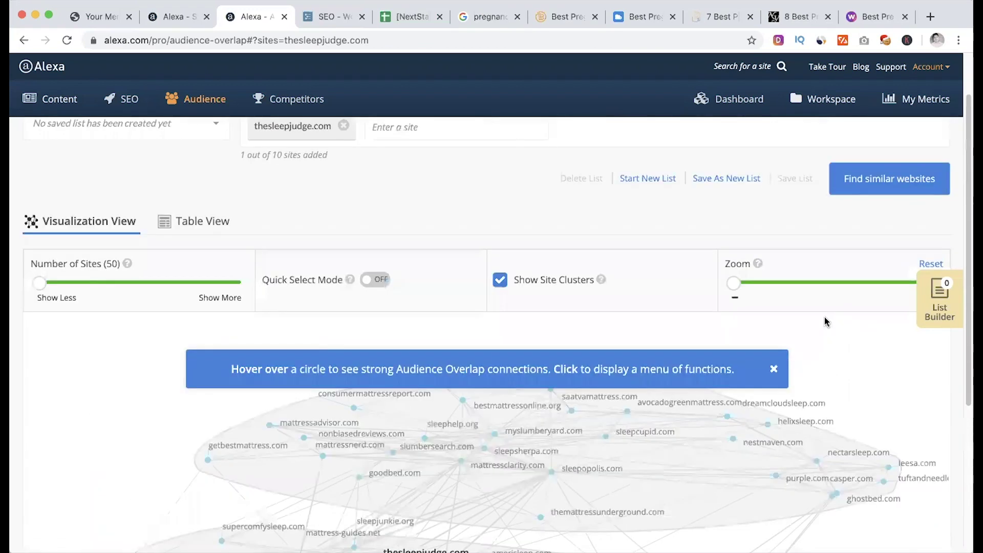
scroll(323, 344, up, 1)
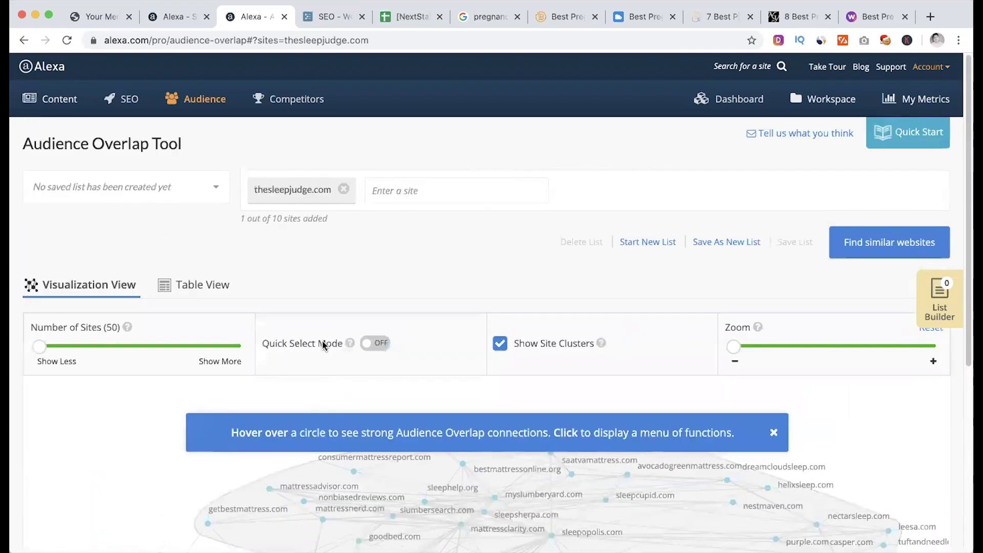
click(200, 286)
scroll(221, 439, down, 2)
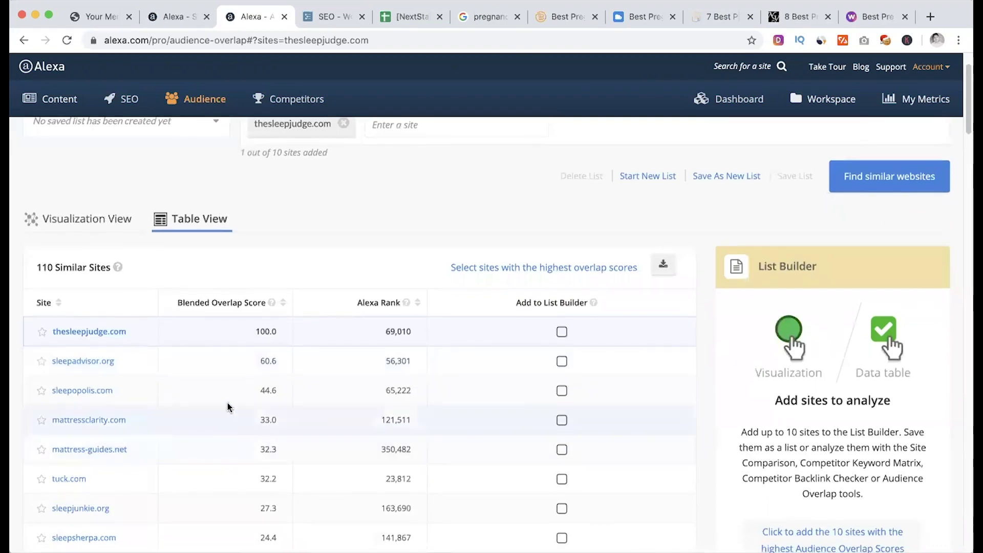
scroll(241, 368, down, 1)
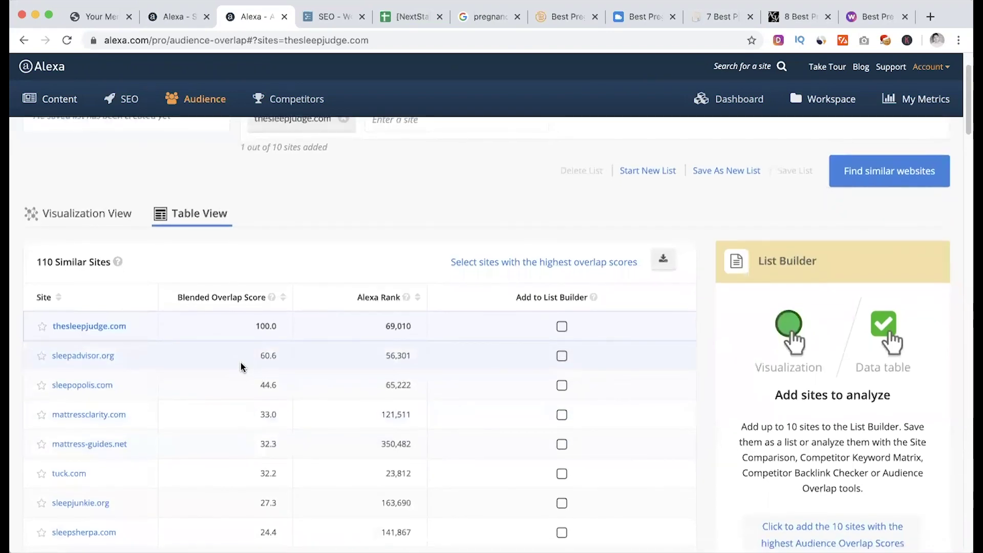
scroll(241, 366, up, 2)
mouse_move(210, 105)
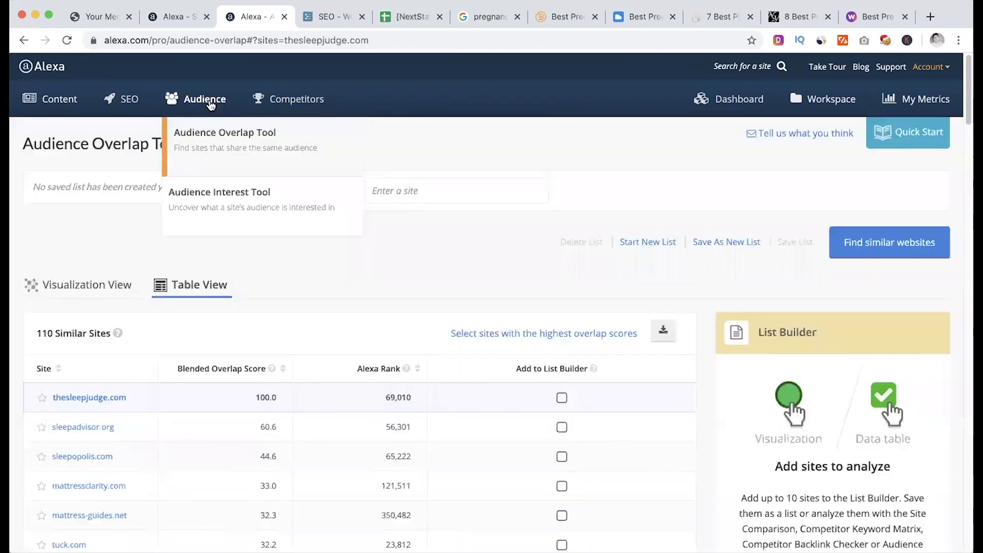
Explore audience interests for thesleepjudge.com in the Audience Interest Tool.
click(228, 208)
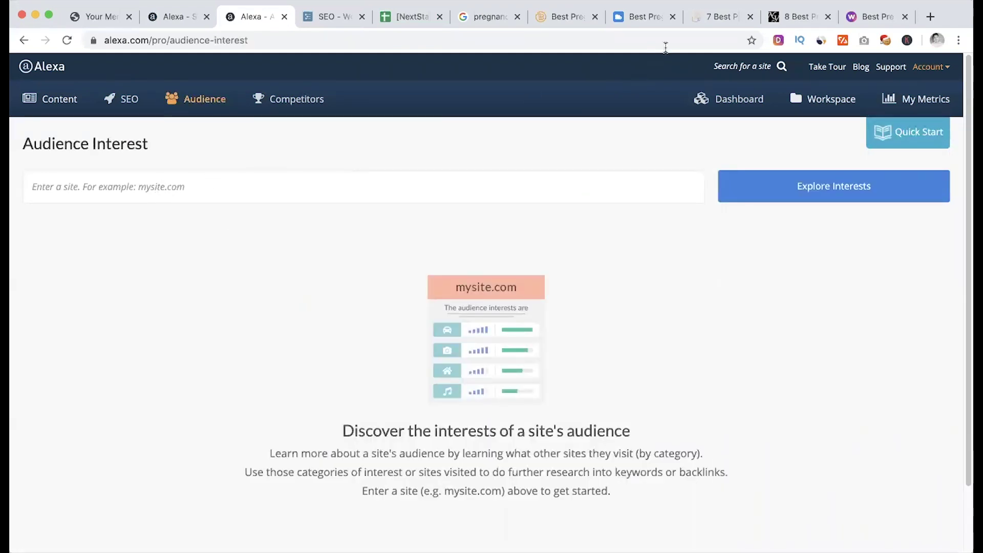
click(220, 186)
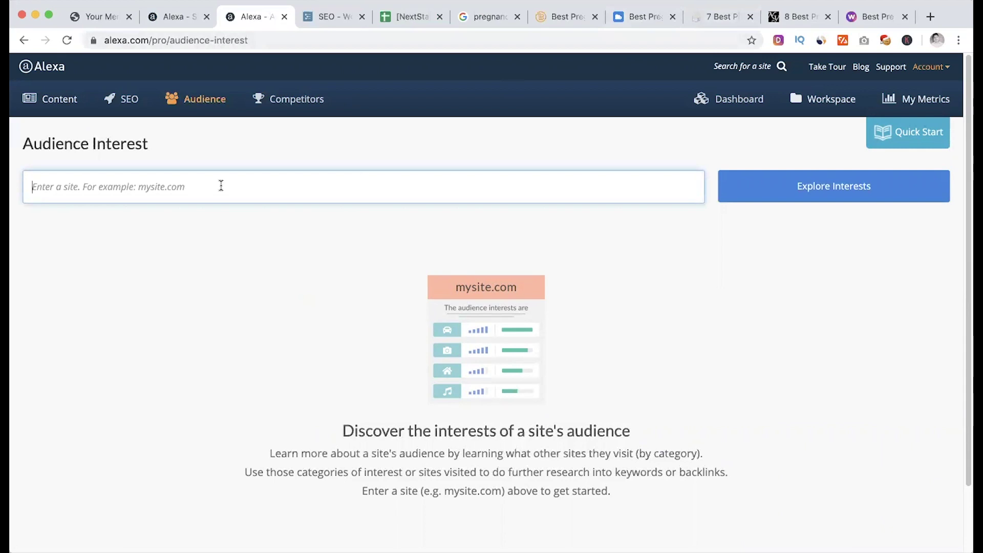
text(https://www.thesleepjudge.com/)
click(794, 186)
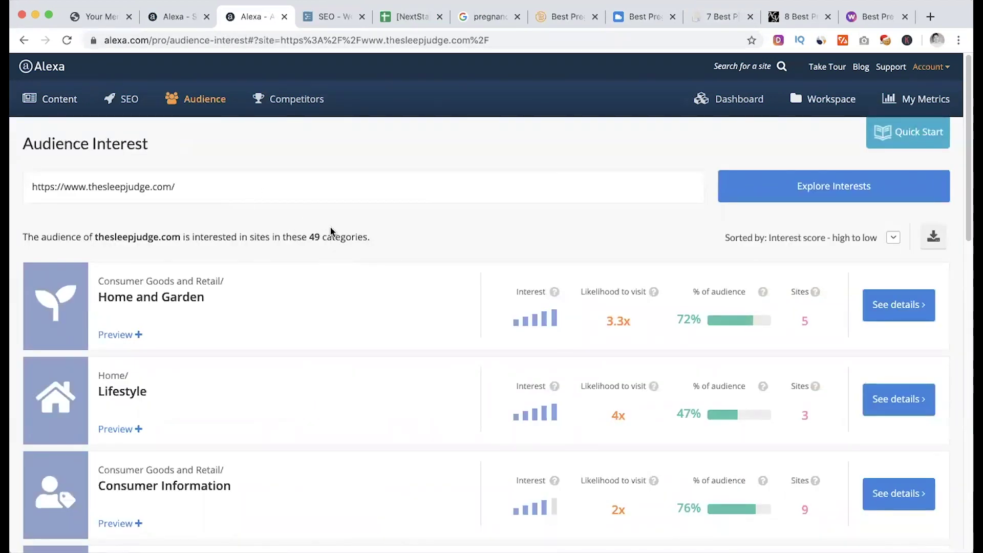
Browse the 49 interest categories, including Home and Garden's five sites led by casper.com.
scroll(285, 340, down, 15)
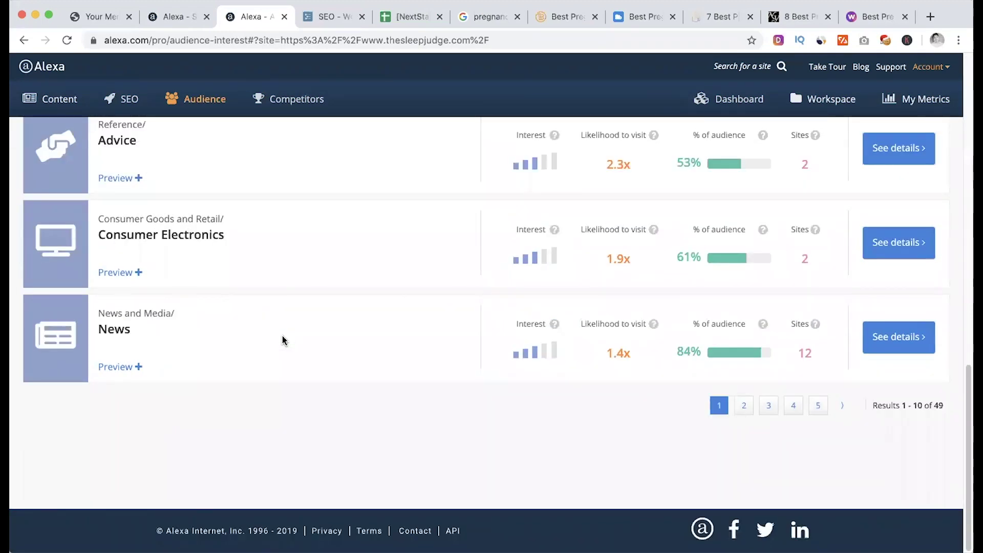
scroll(283, 340, up, 15)
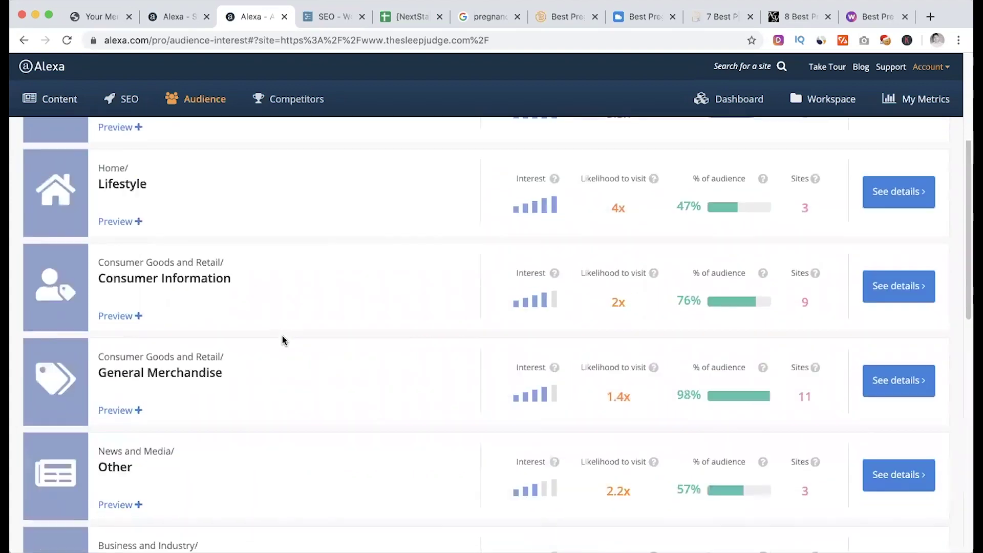
scroll(279, 307, down, 15)
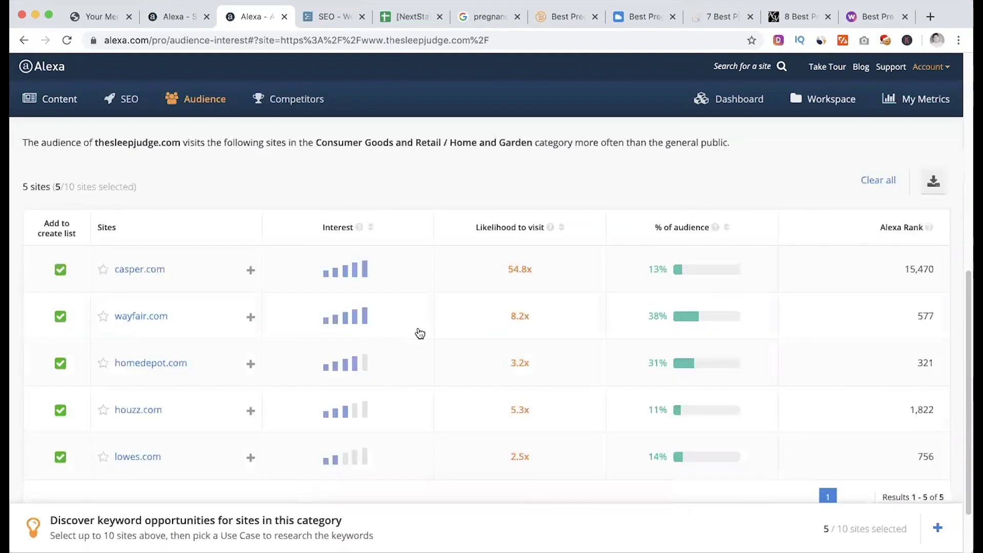
scroll(420, 334, down, 2)
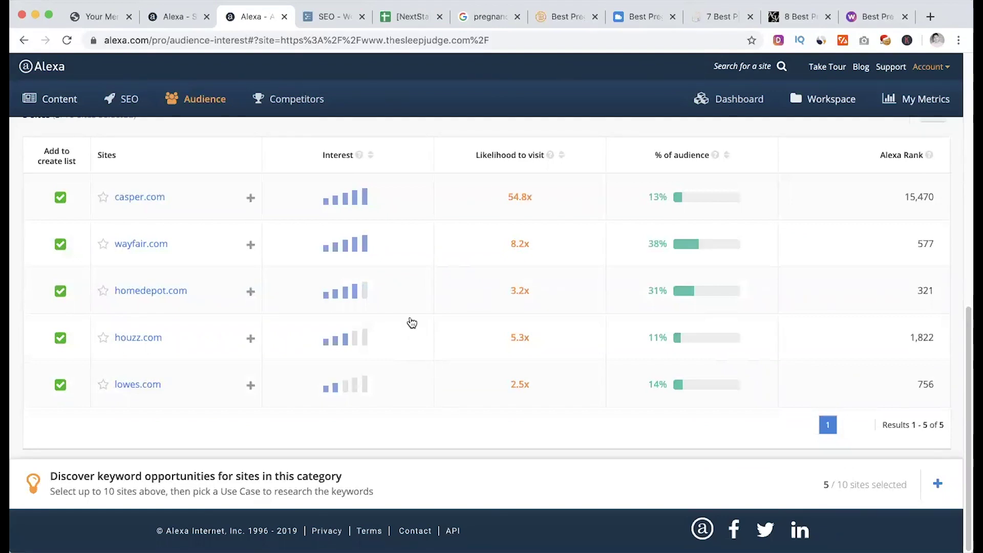
scroll(412, 312, up, 3)
click(60, 105)
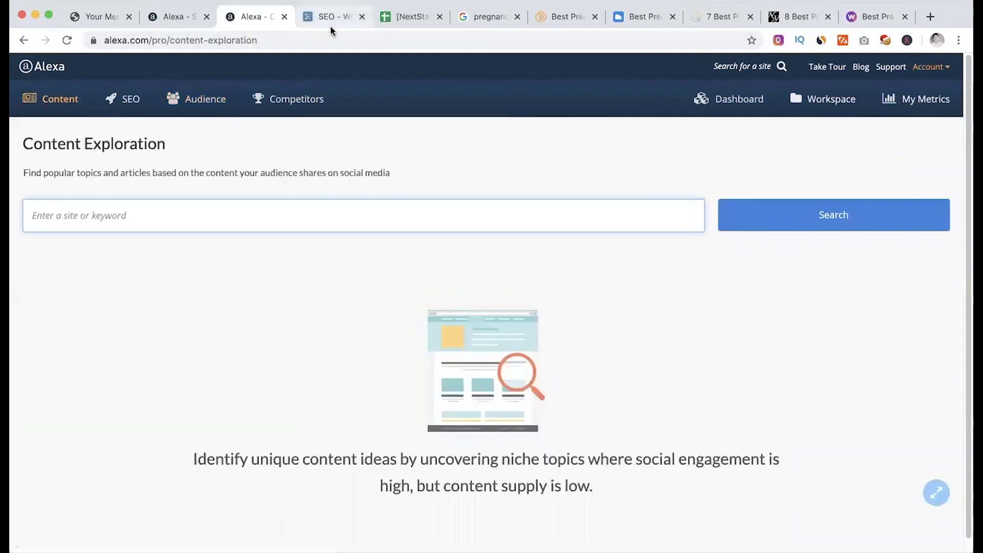
Search Content Exploration for 'Pregnancy Pillow' using the term from the keyword spreadsheet.
click(410, 17)
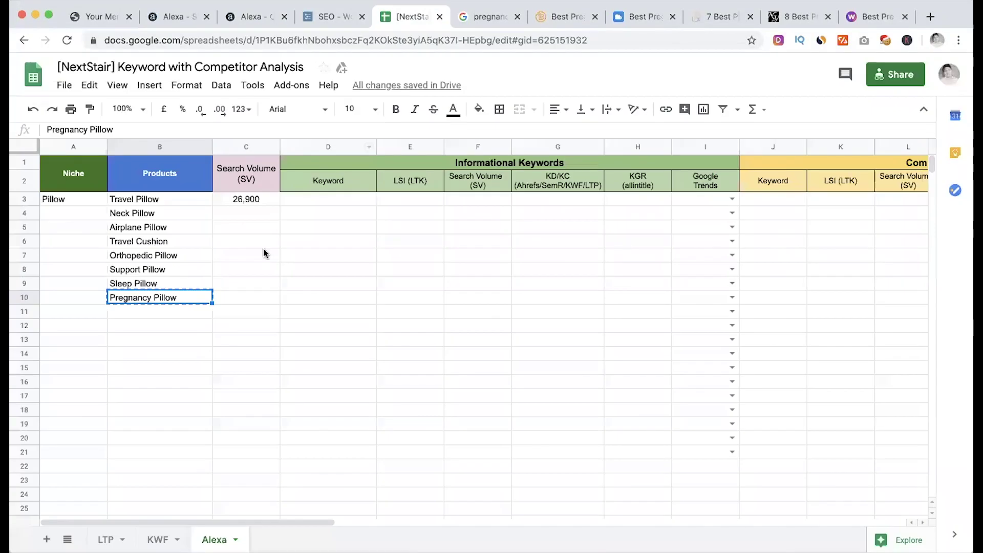
click(251, 17)
text(Pregnancy Pillow)
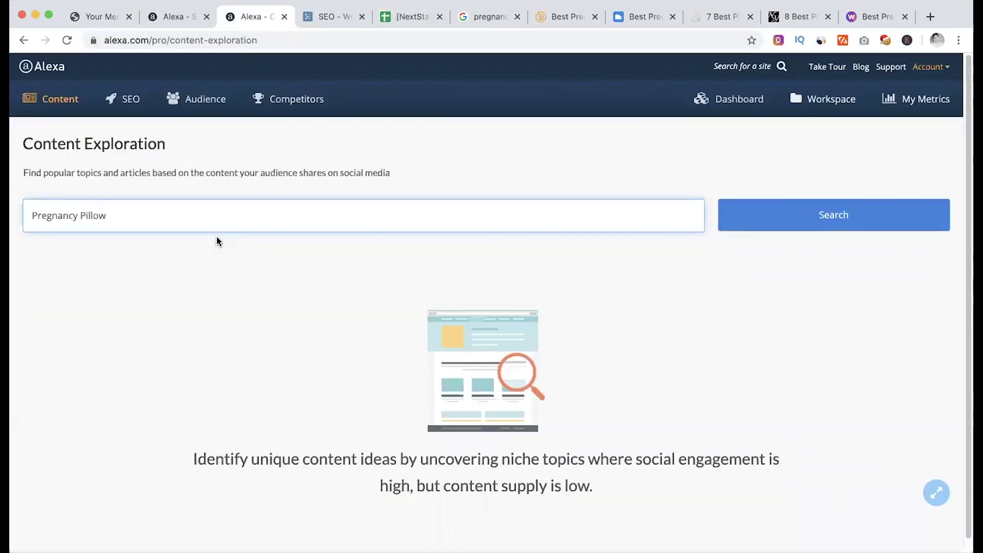
click(799, 231)
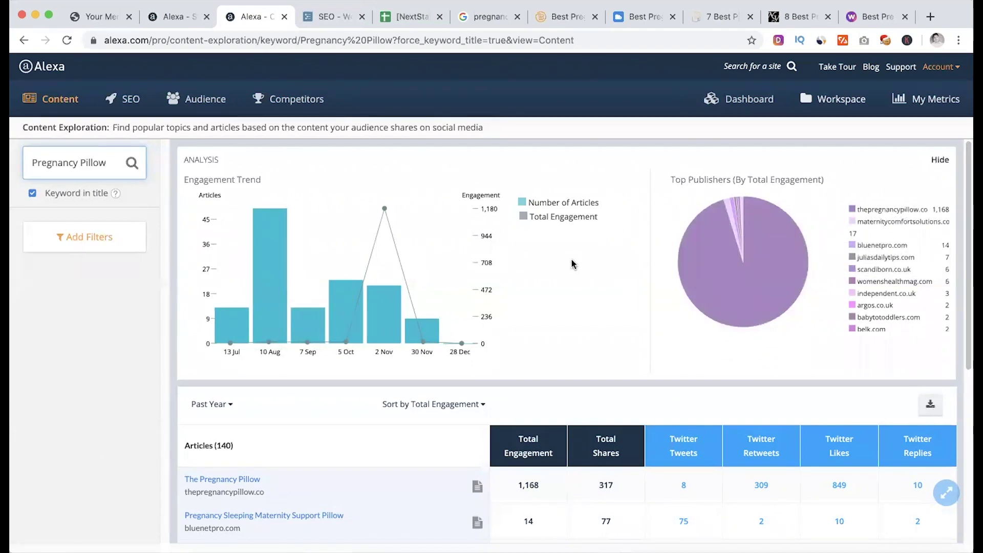
Check the Sort by options and review the 140 articles ranked by total engagement.
scroll(575, 265, down, 3)
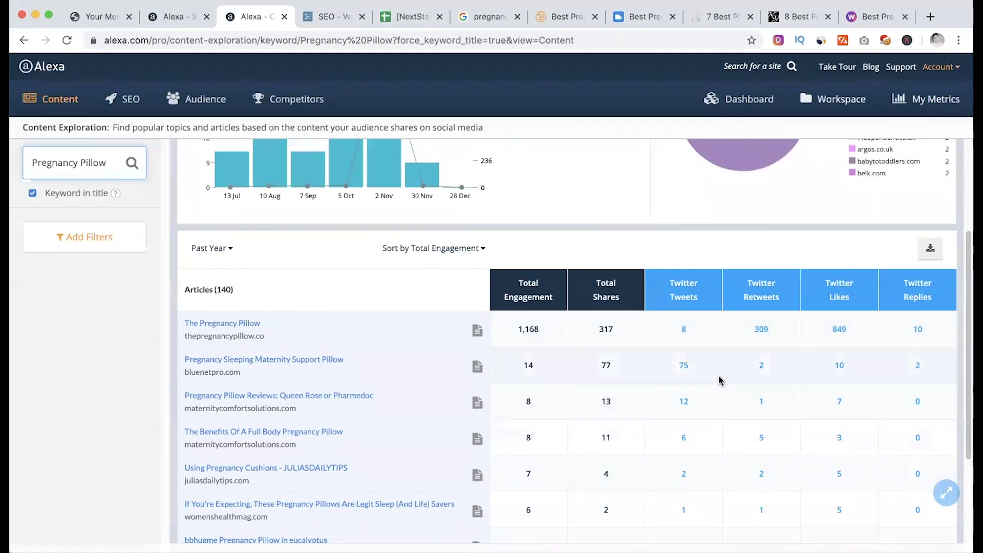
click(481, 250)
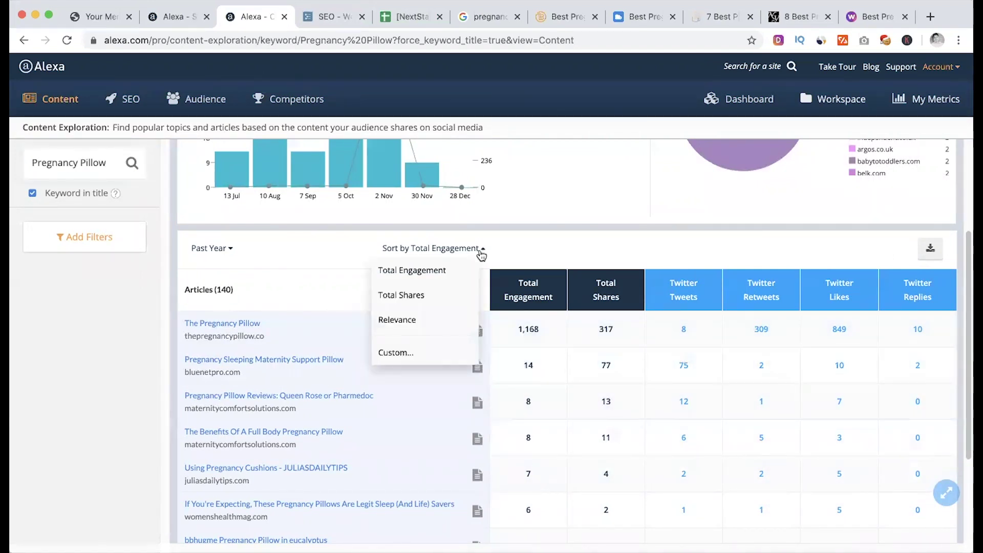
click(549, 253)
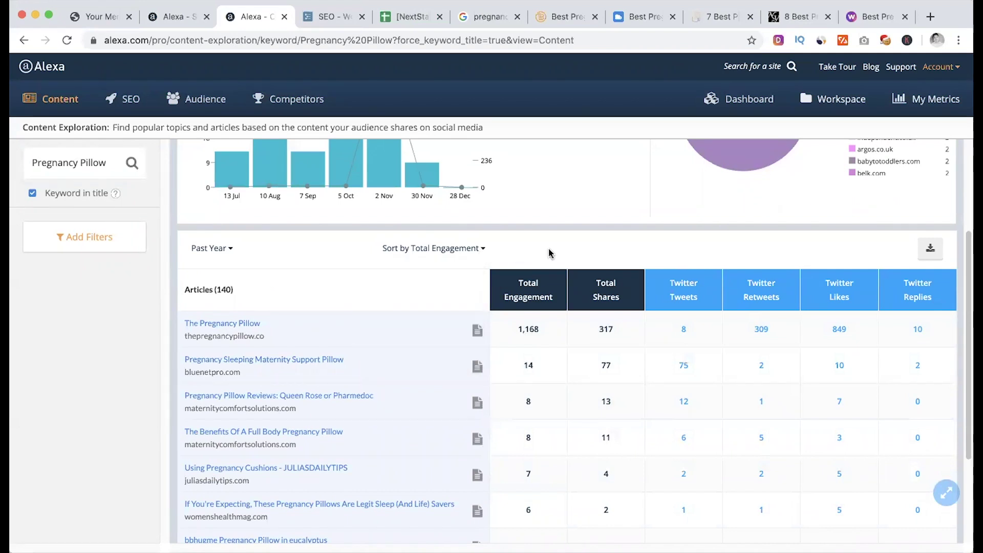
scroll(469, 419, down, 3)
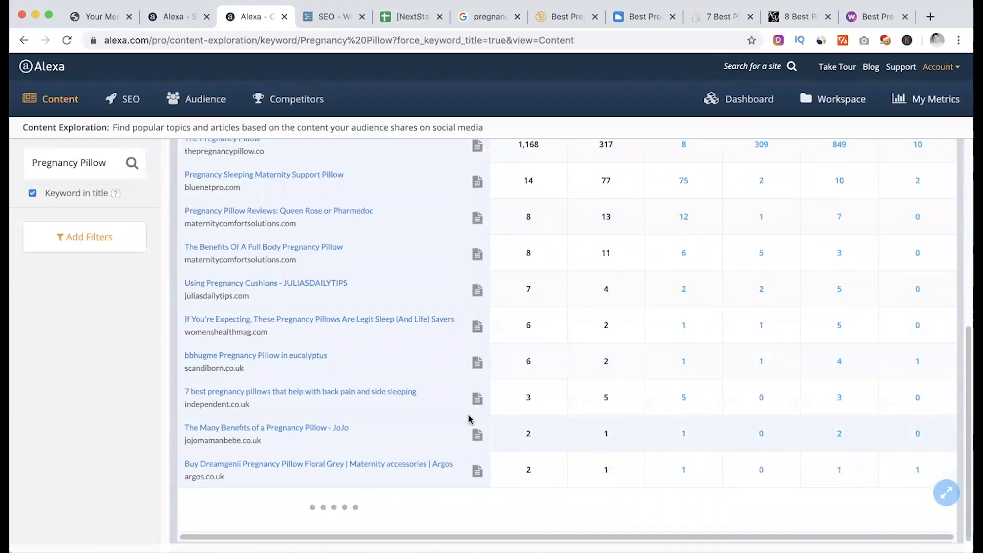
scroll(469, 419, up, 6)
mouse_move(137, 101)
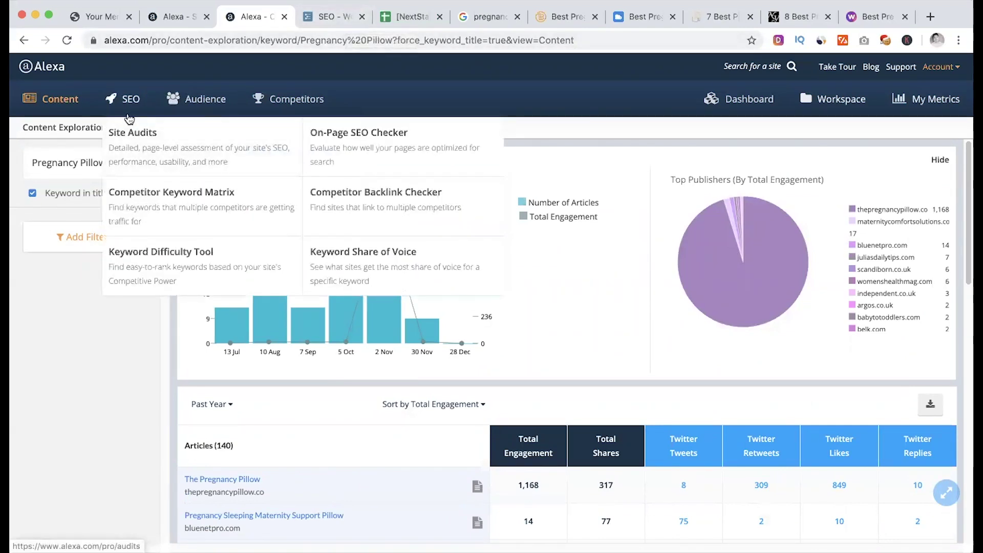
Glance at the SEO notes, then open Alexa's Site Keywords tool.
click(333, 16)
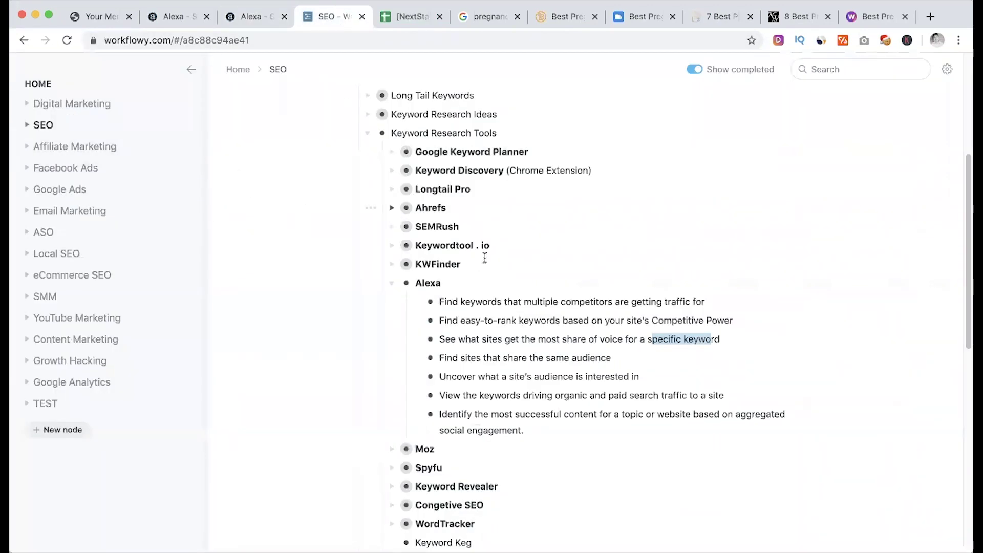
click(253, 16)
mouse_move(197, 103)
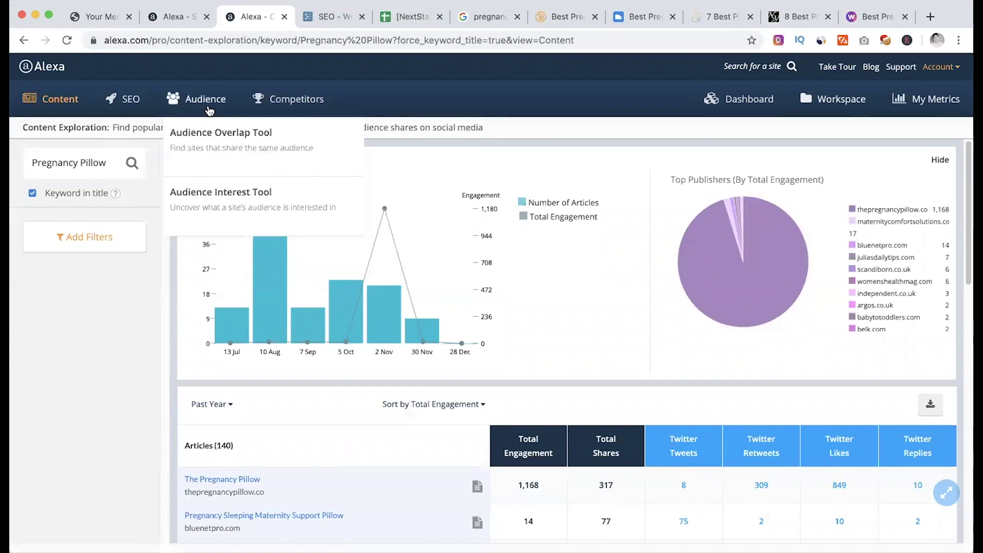
click(289, 100)
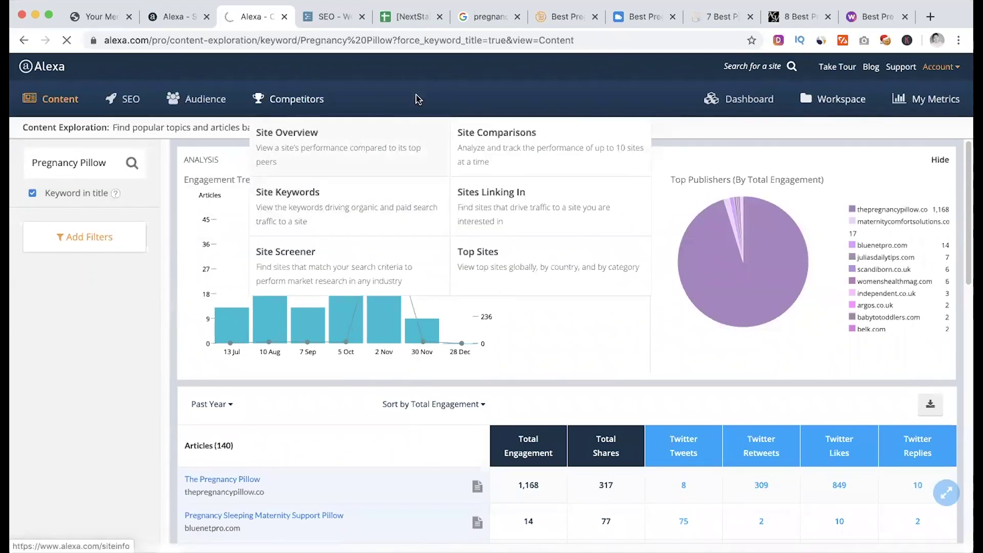
mouse_move(134, 102)
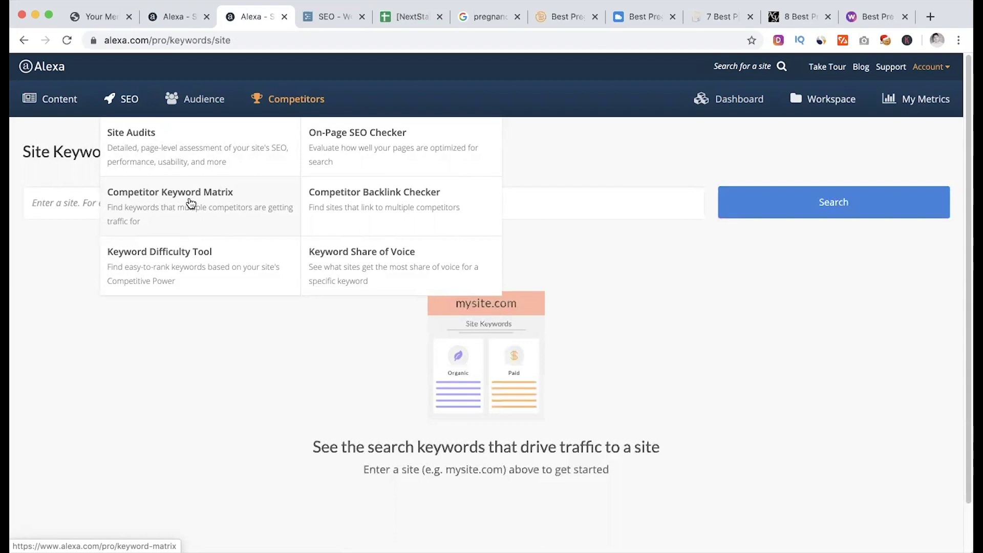
Bring up The Beast Reviews' 'Best Pregnancy Pillows of 2019' article.
click(333, 19)
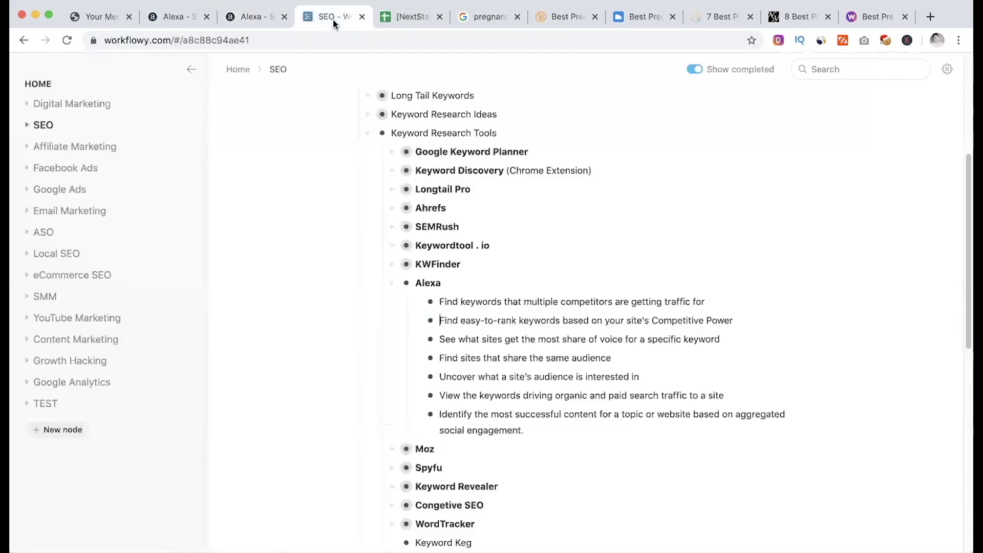
key(ctrl+Tab)
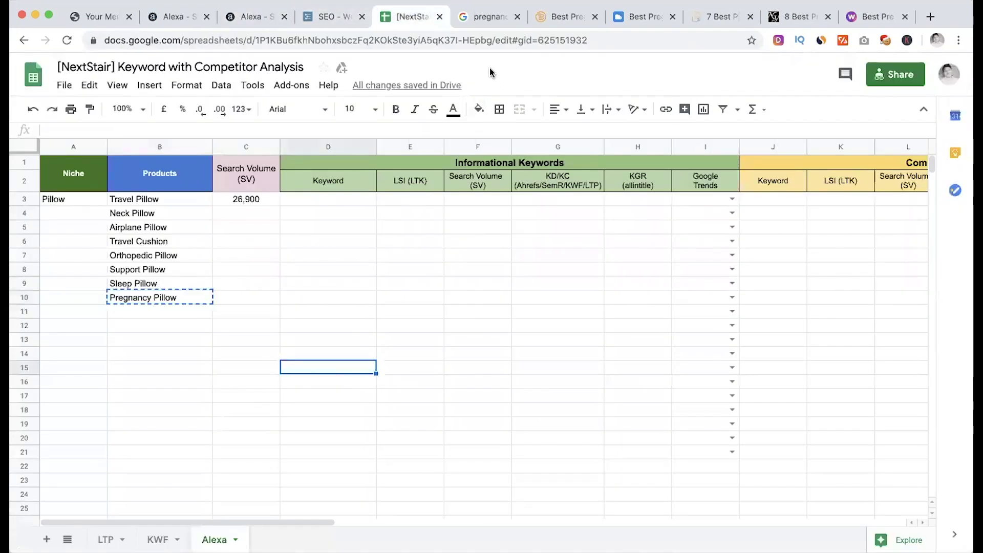
click(578, 19)
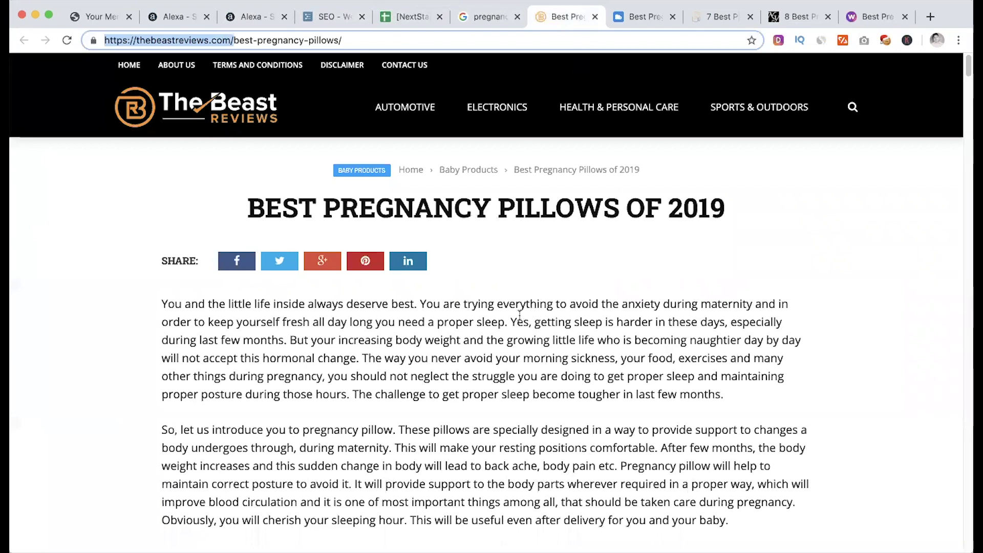